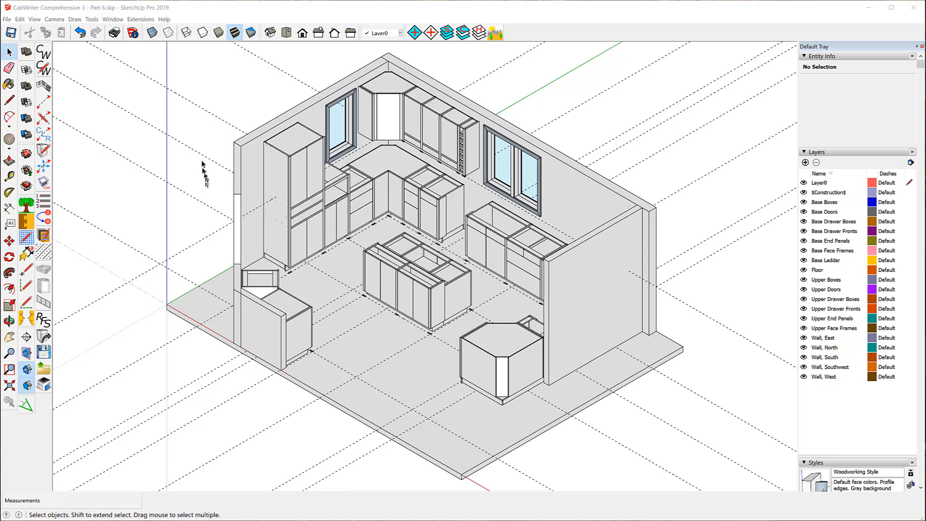
- Place a guide line on the east wall's inner face, parallel to and below the wall's top edge
middle_drag(203, 164, 724, 159)
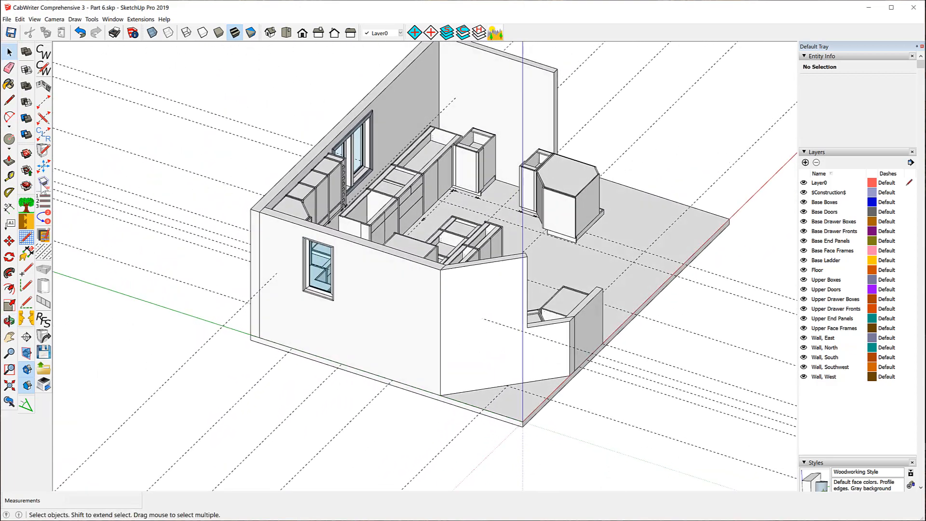
click(9, 177)
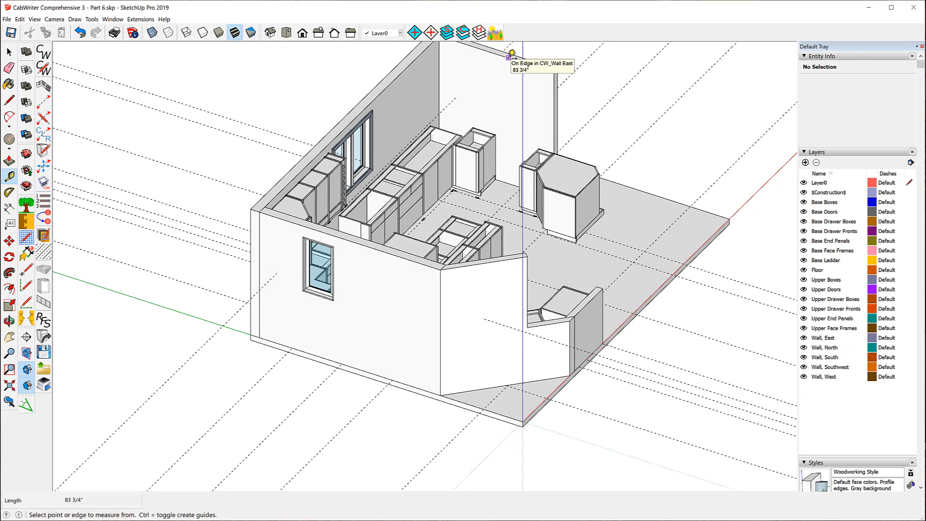
click(509, 57)
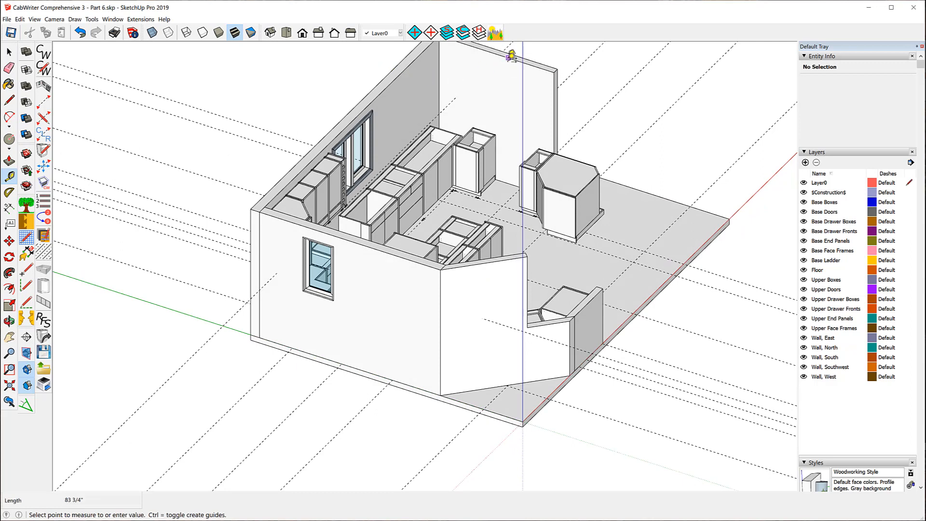
click(457, 96)
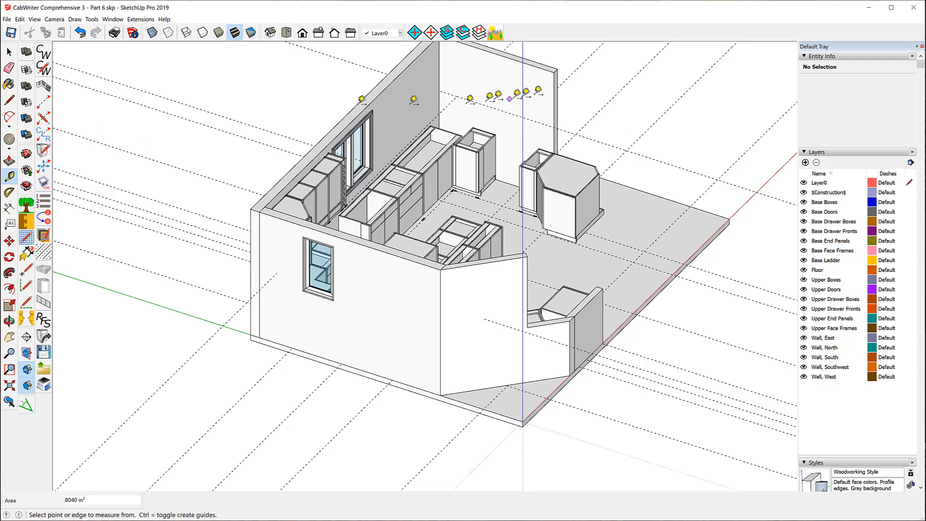
- Move the new east wall guide line 13 inches into the room along the red axis
click(9, 241)
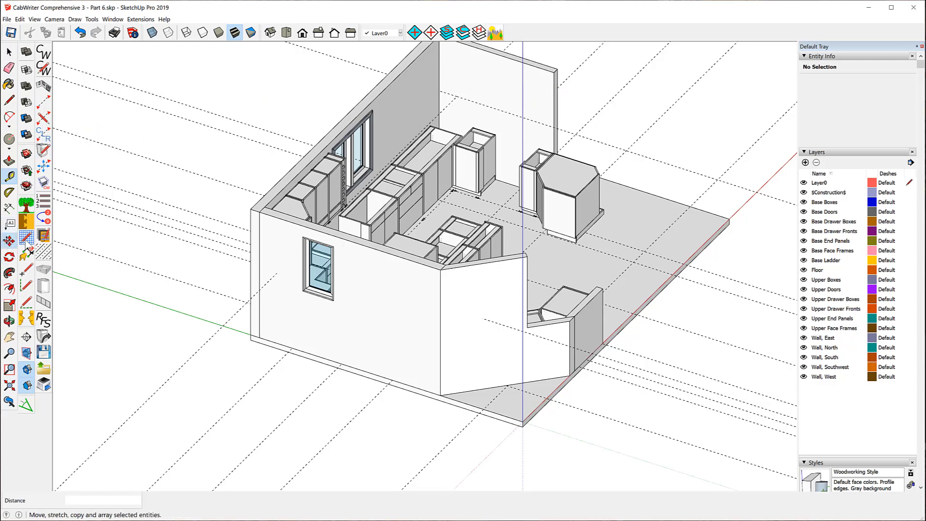
click(493, 107)
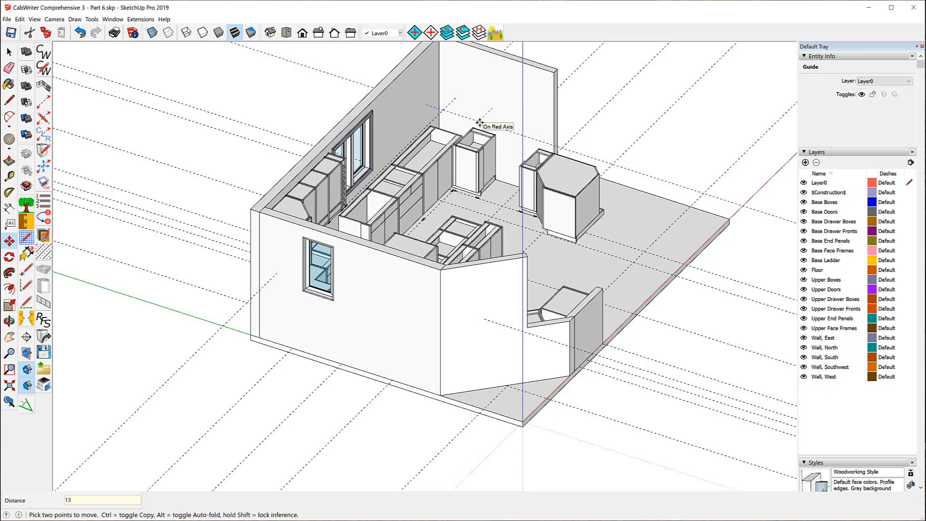
key(Return)
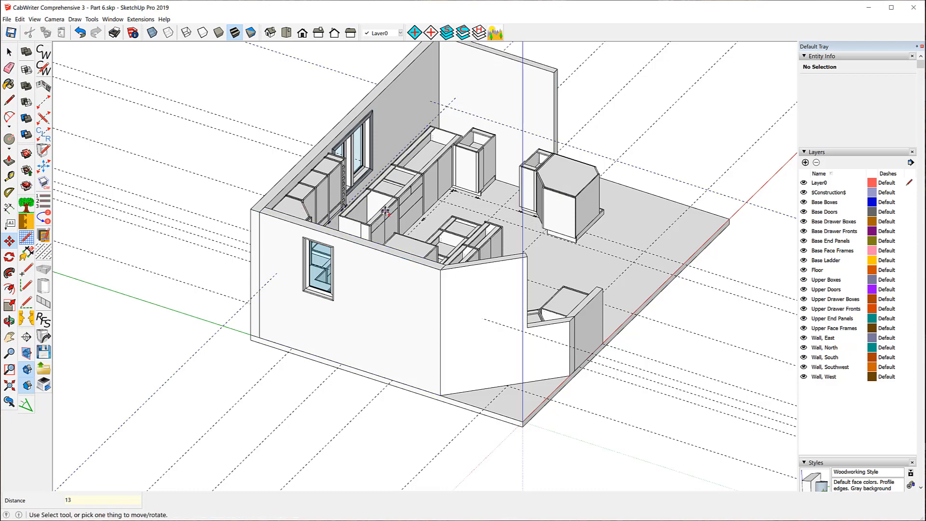
- Place a guide point on the north wall's upper-cabinet guide line, measured westward from its intersection with the shifted east guide
middle_drag(386, 211, 450, 146)
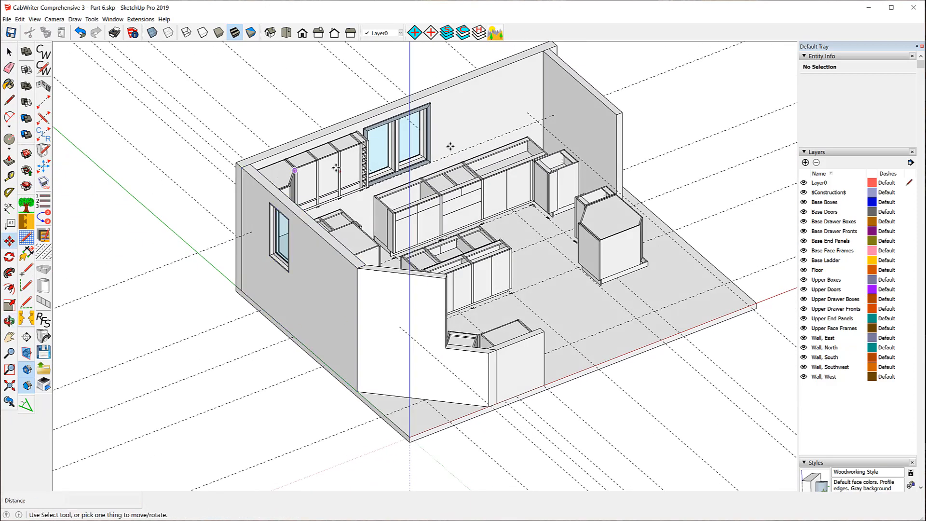
click(539, 123)
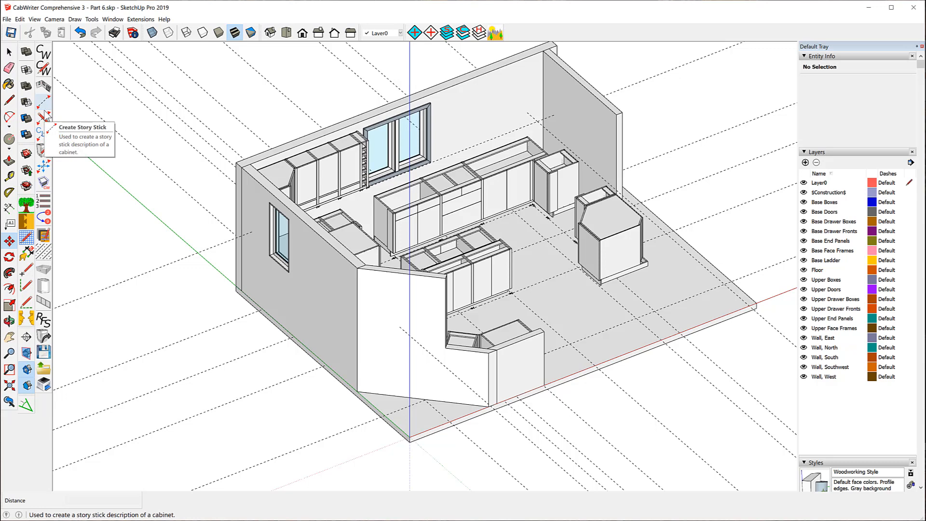
click(9, 177)
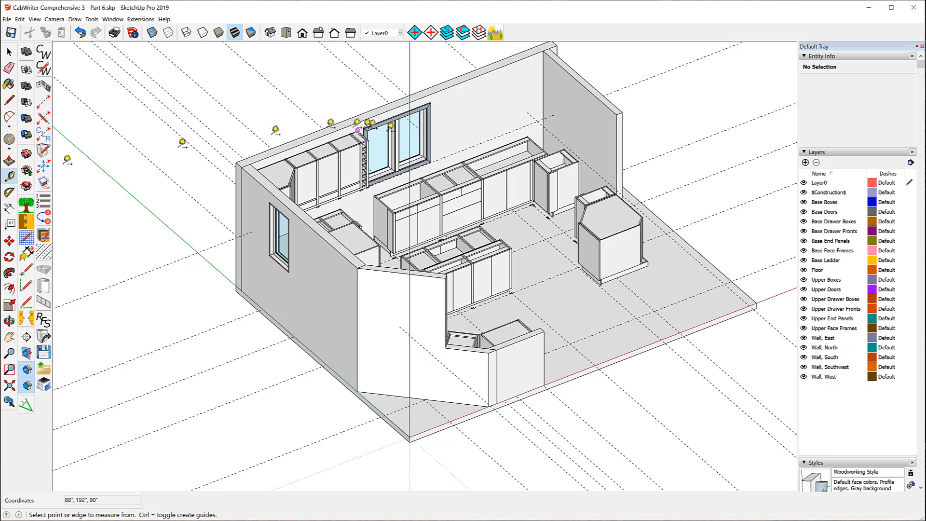
click(537, 121)
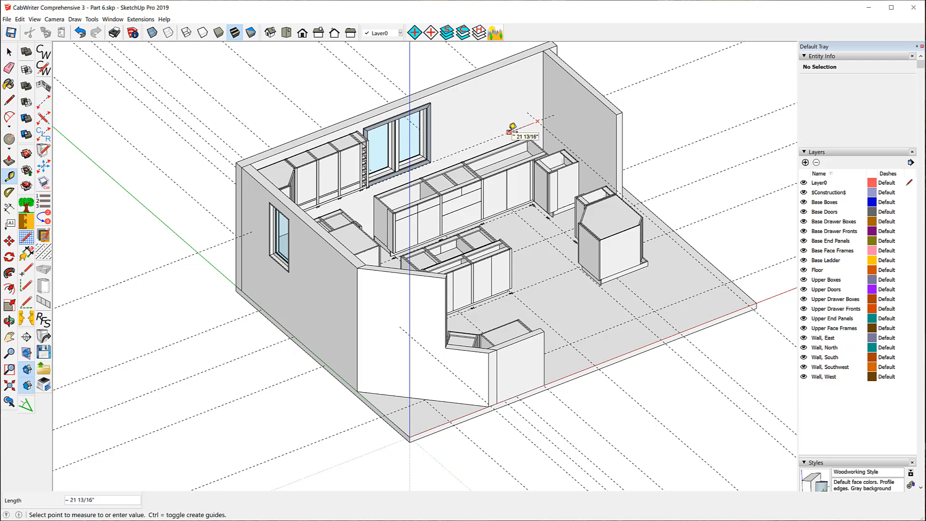
key(Return)
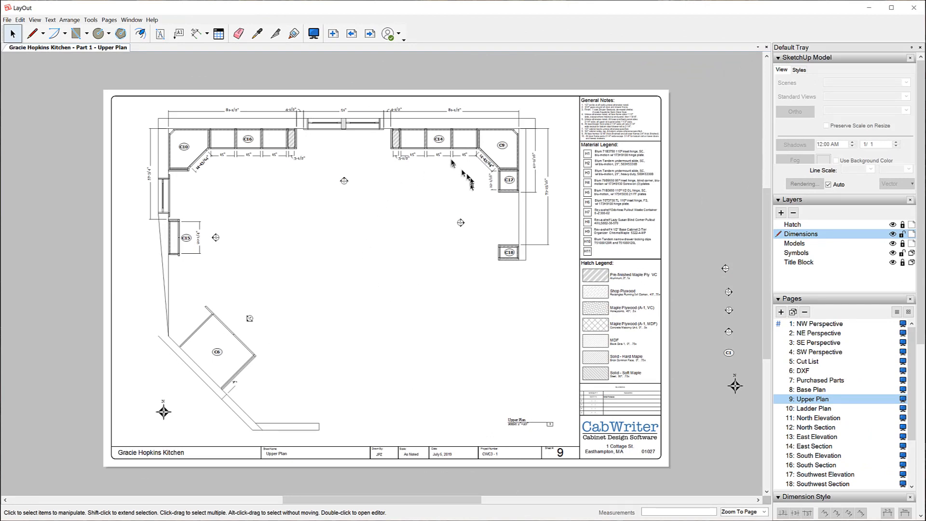
- Check the Upper Plan dimensions in LayOut and place a second guide point on the north wall's guide line, near the double window
scroll(492, 107, up, 4)
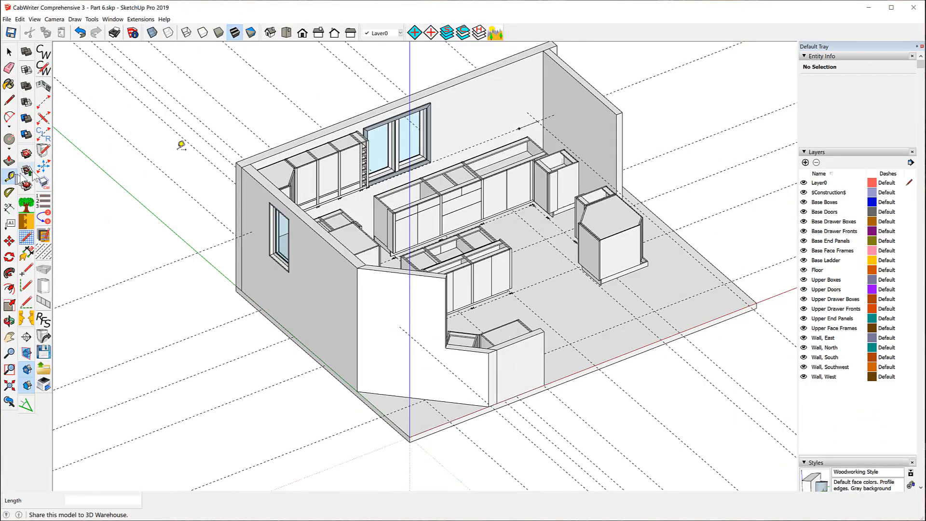
click(555, 115)
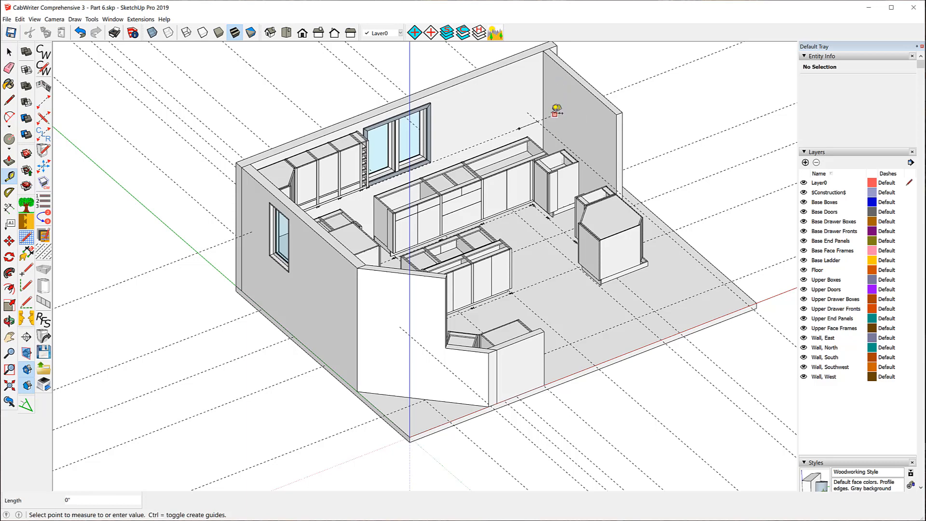
click(464, 149)
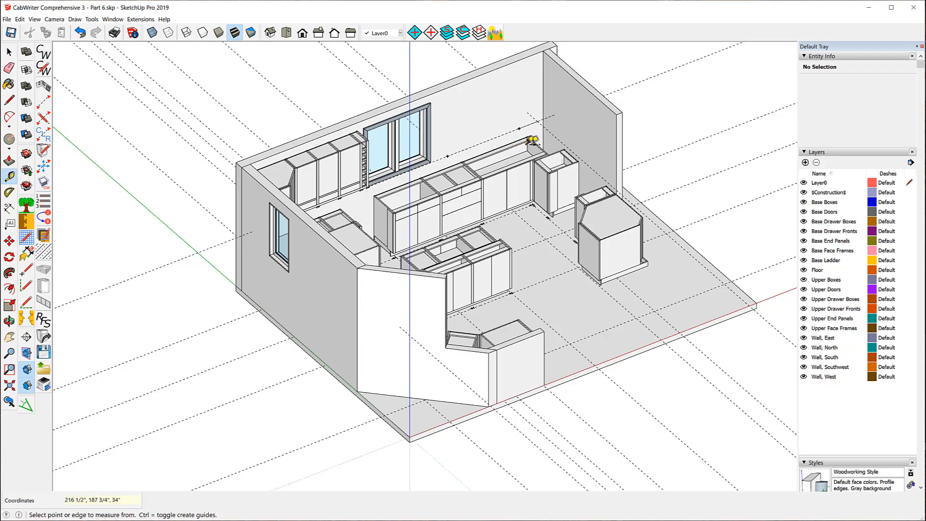
- Copy upper corner cabinet C10 to the northeast corner, starting at the eastern guide point and ending along the north wall's guide line
middle_drag(538, 145, 223, 135)
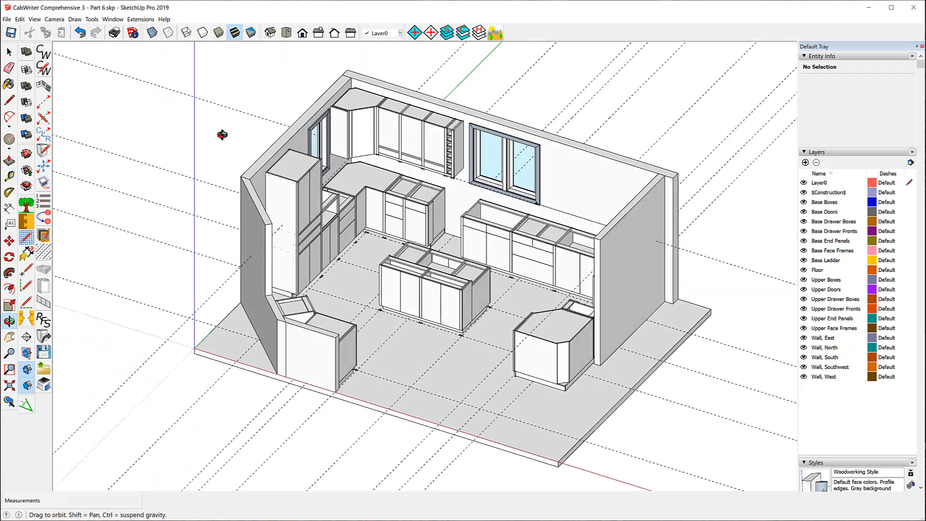
scroll(451, 194, up, 1)
middle_drag(451, 194, 234, 207)
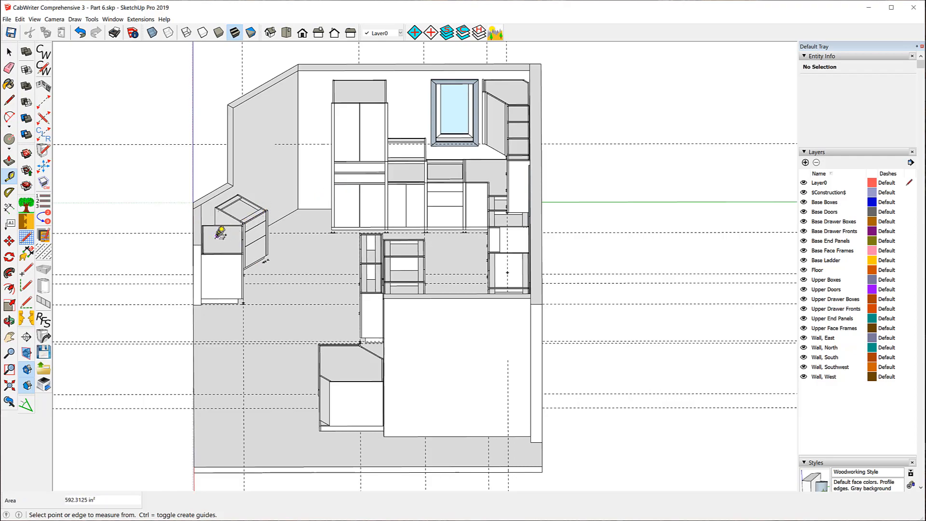
middle_drag(278, 161, 653, 123)
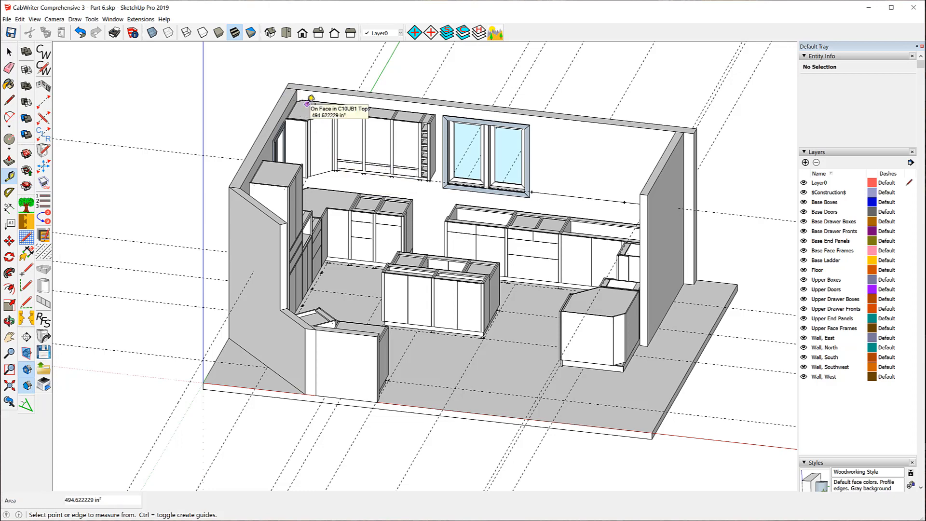
click(9, 51)
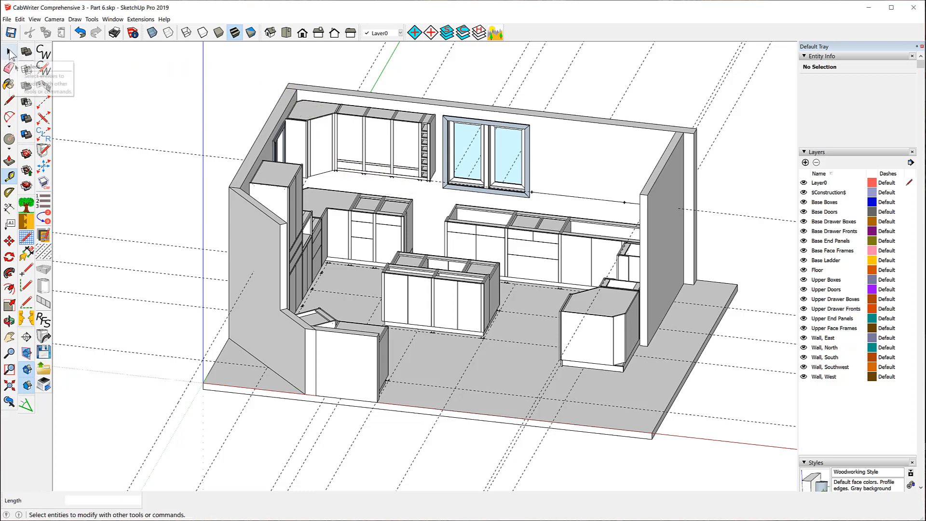
click(311, 115)
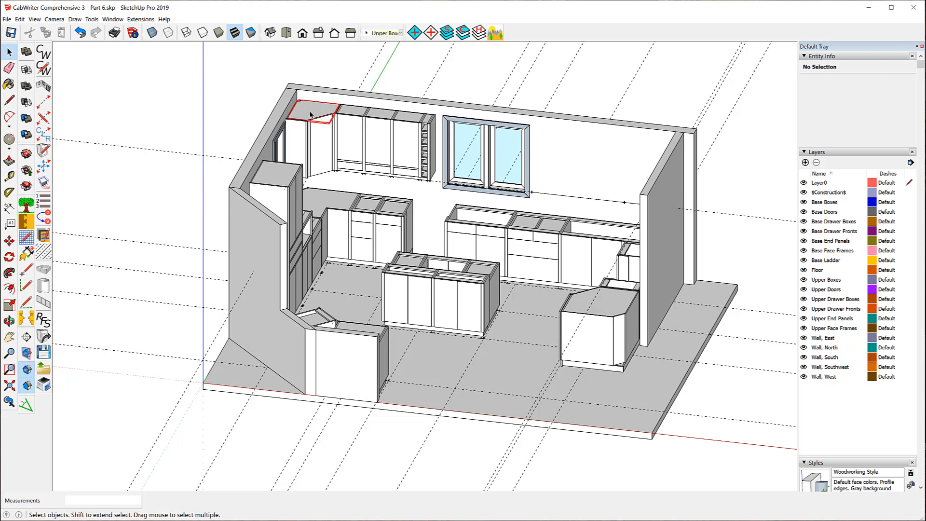
click(44, 166)
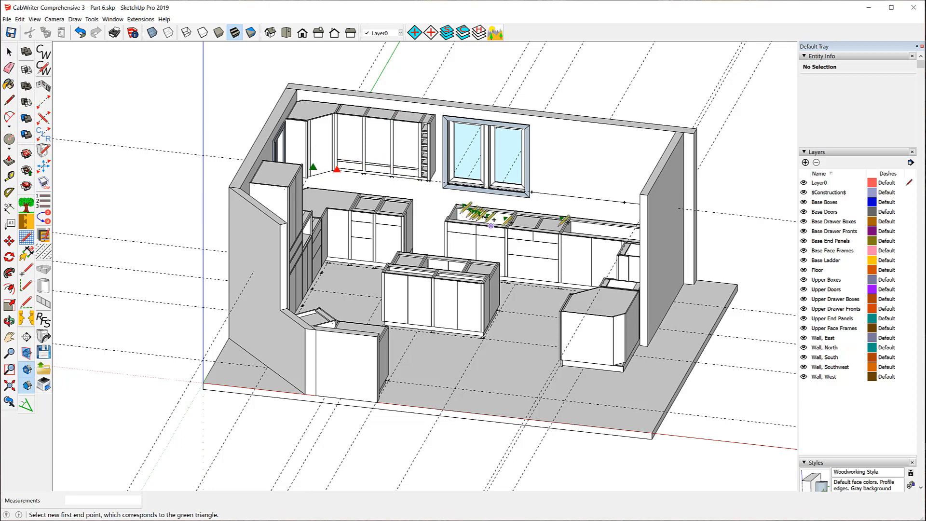
click(625, 201)
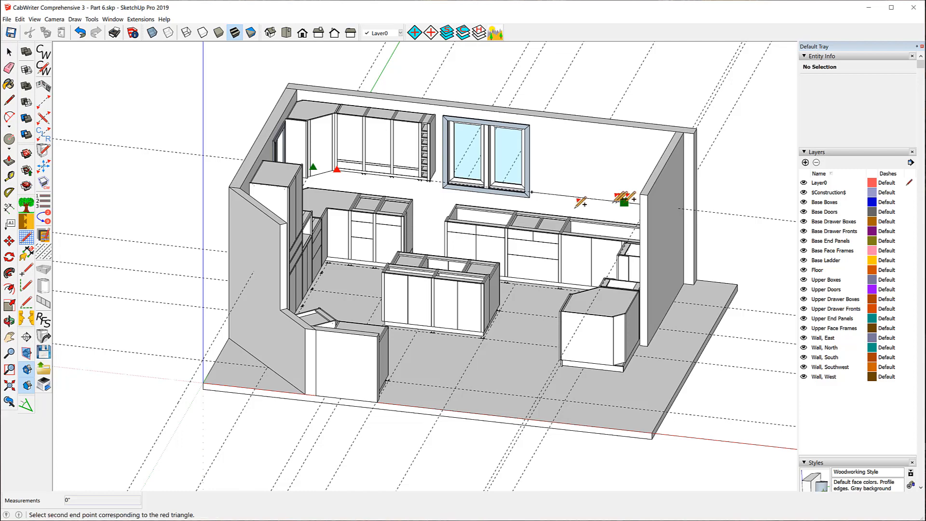
scroll(526, 226, down, 3)
middle_drag(531, 224, 653, 190)
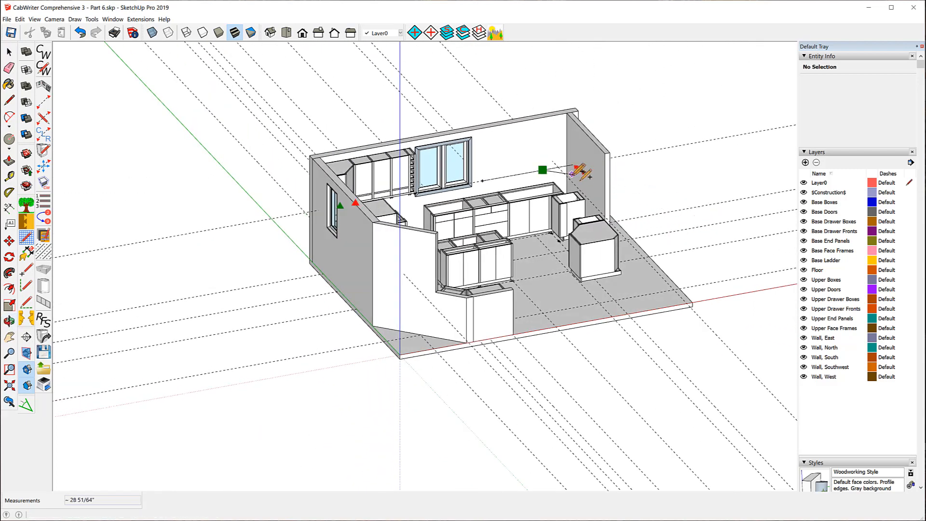
scroll(584, 169, up, 5)
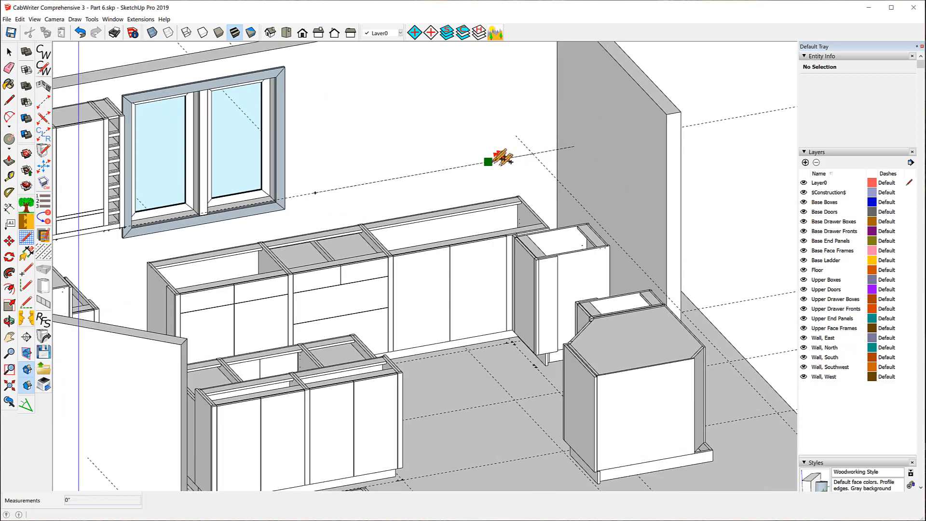
click(574, 146)
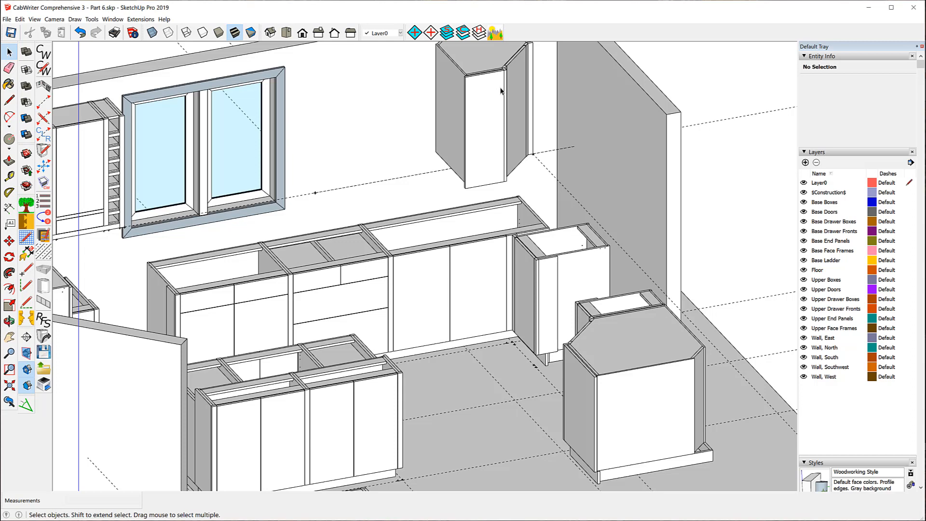
- Copy upper cabinet C16 to the east side of the double window, running from the window-side guide point toward the new corner cabinet
scroll(502, 96, down, 4)
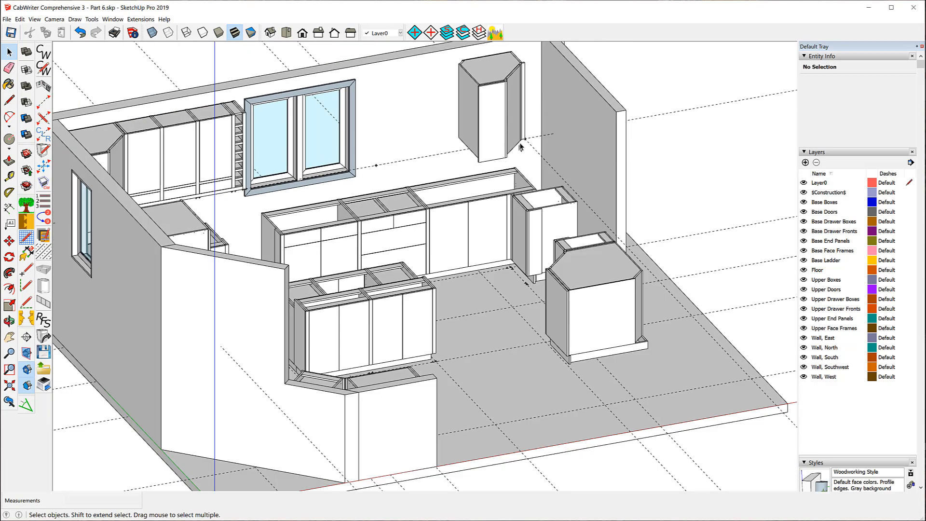
middle_drag(549, 147, 289, 104)
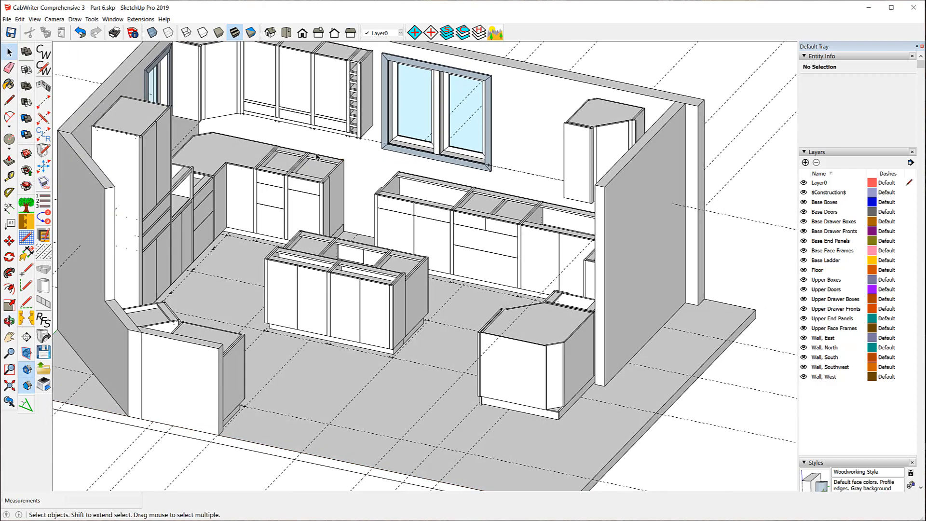
click(260, 74)
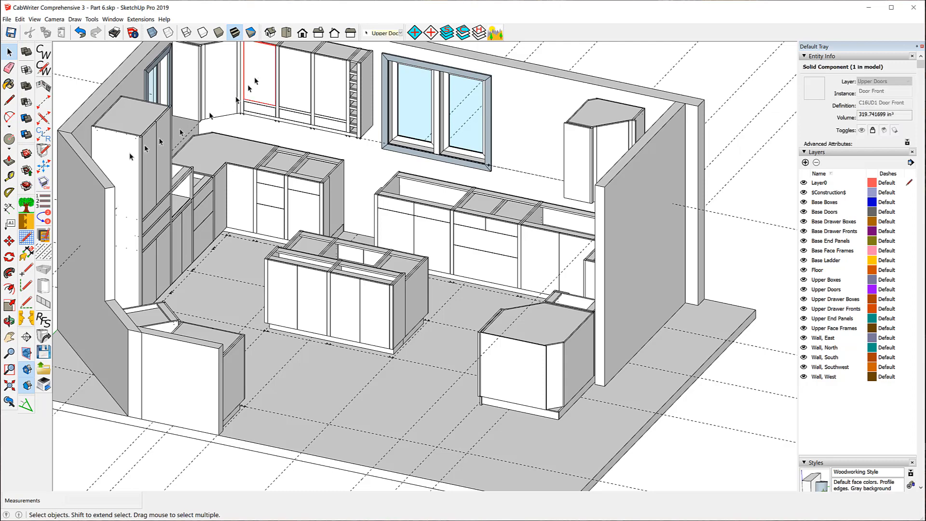
click(43, 166)
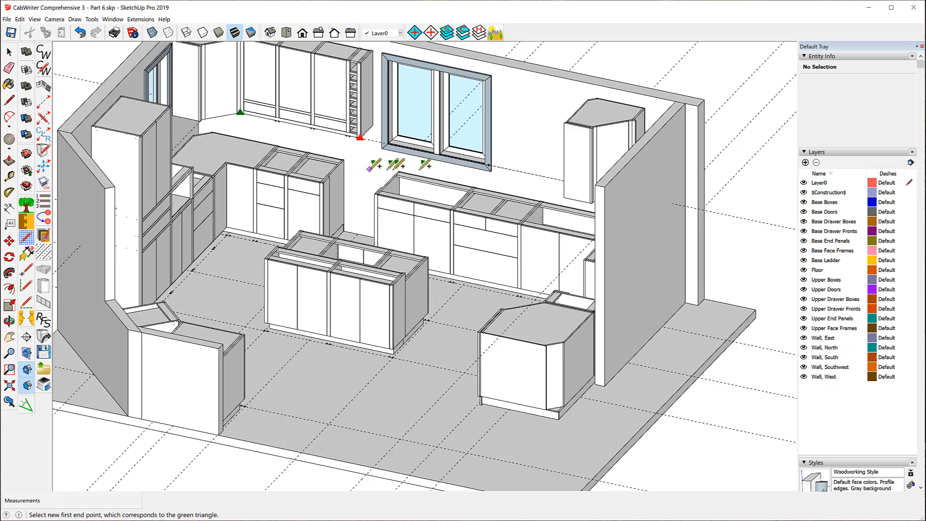
scroll(527, 147, up, 4)
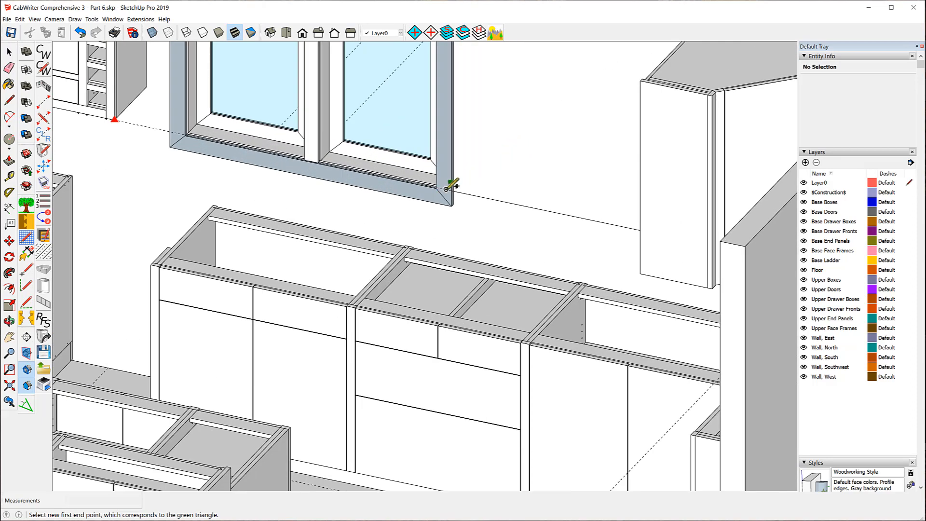
click(446, 189)
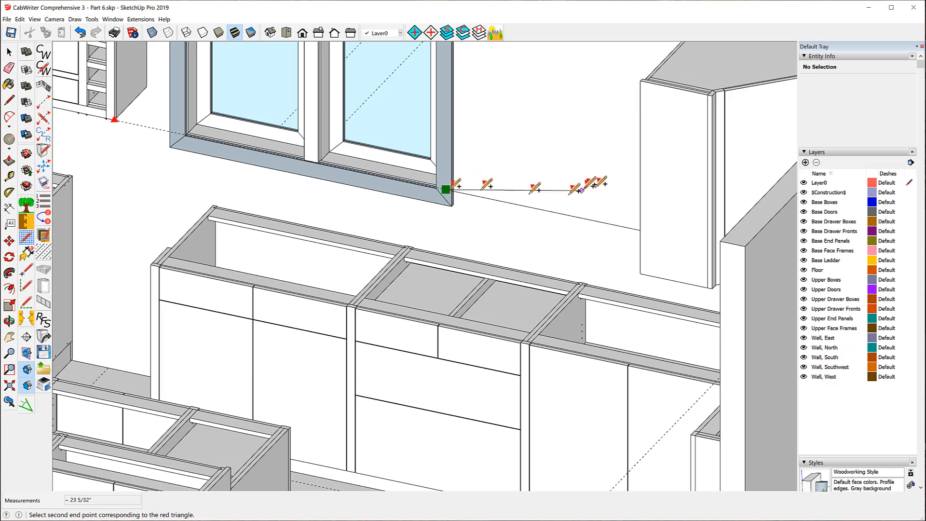
click(589, 219)
key(space)
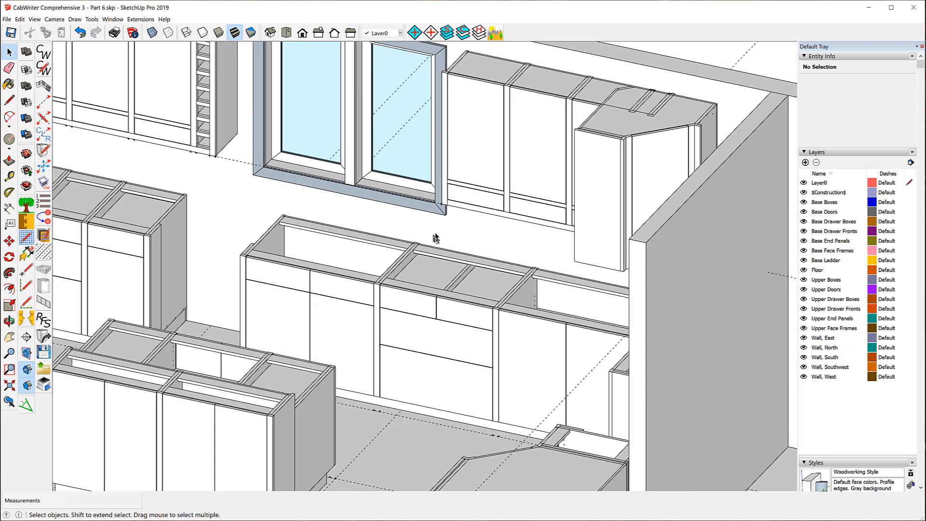
scroll(436, 238, down, 2)
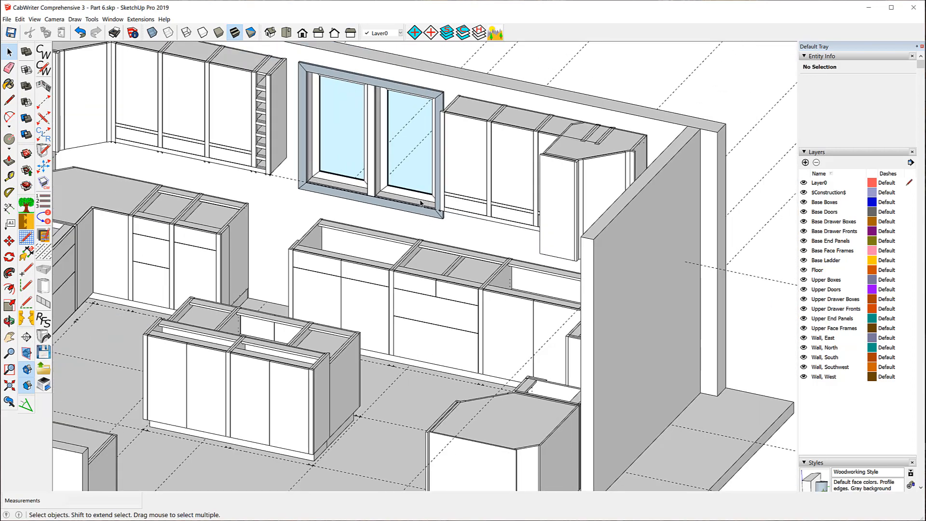
scroll(420, 202, down, 5)
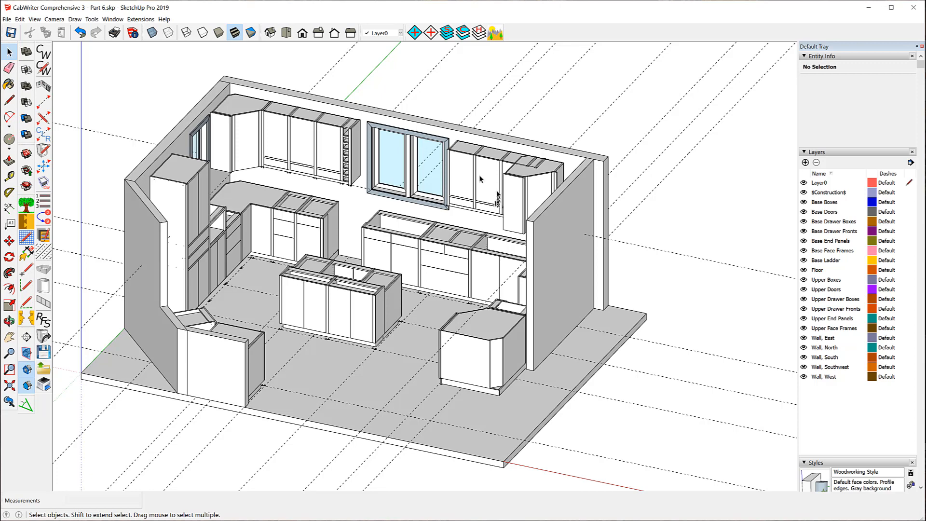
scroll(282, 121, down, 3)
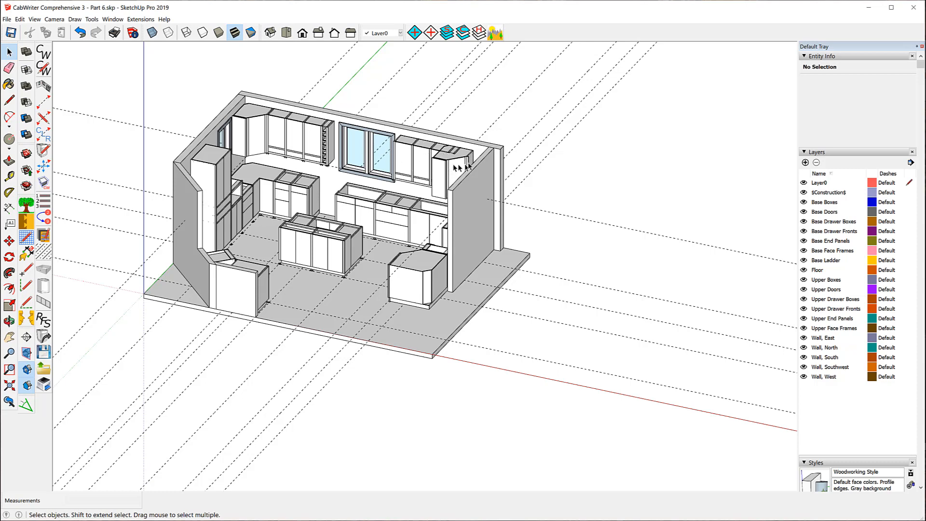
- Mirror the upper cabinet east of the double window with CabWriter, using the cabinet's stored defaults
middle_drag(429, 181, 597, 157)
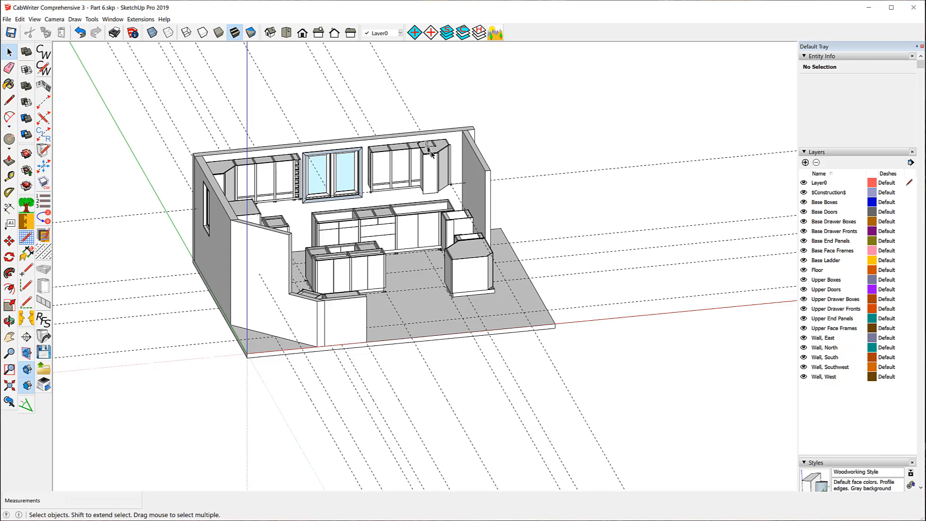
click(381, 165)
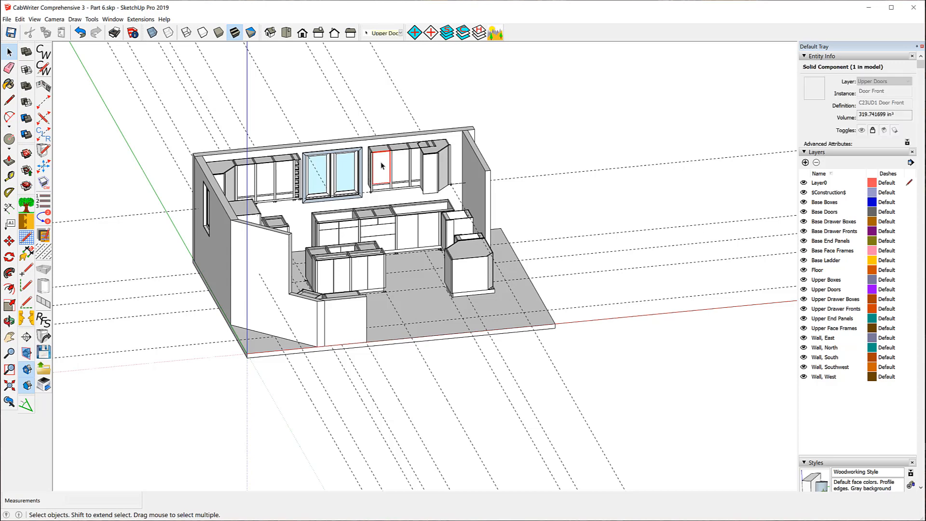
right_click(382, 166)
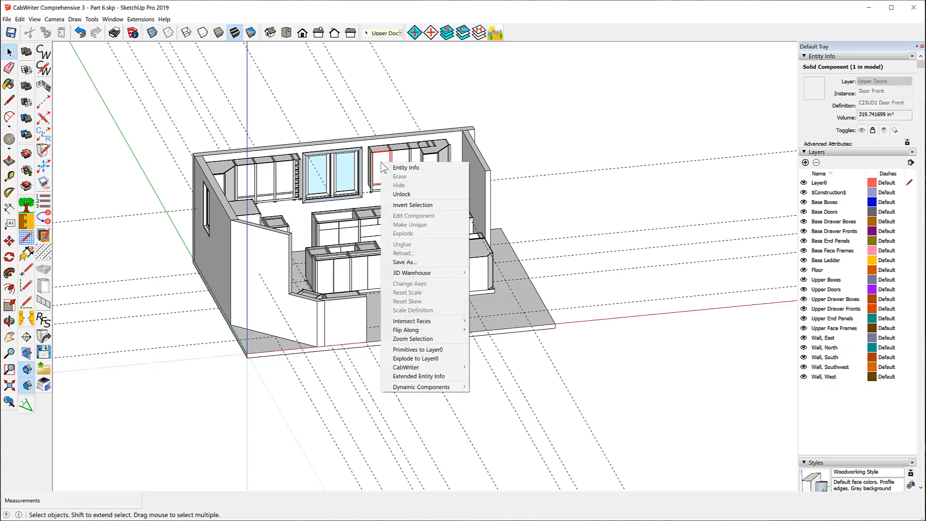
mouse_move(438, 369)
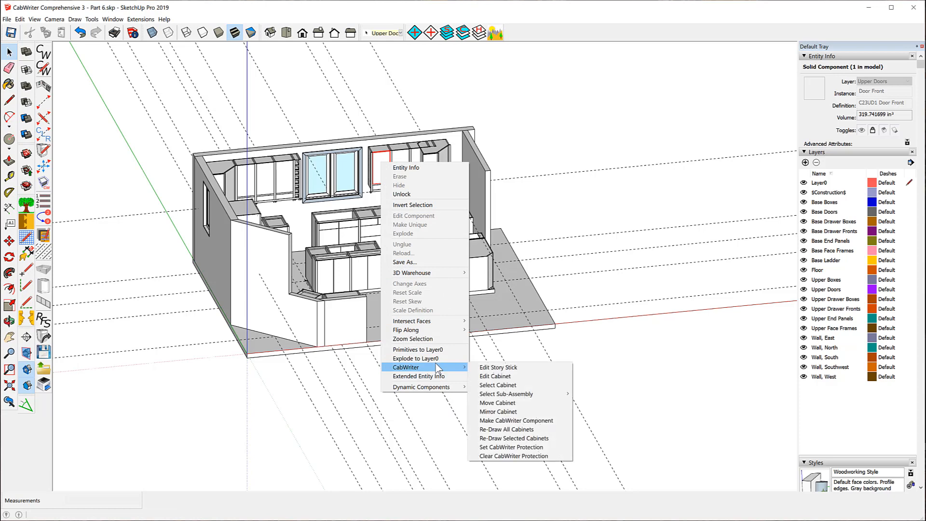
click(511, 413)
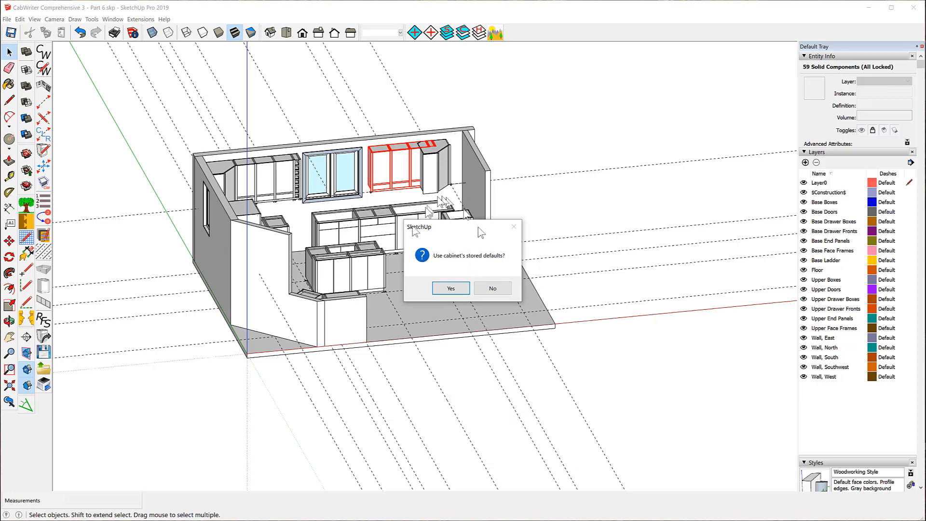
click(451, 289)
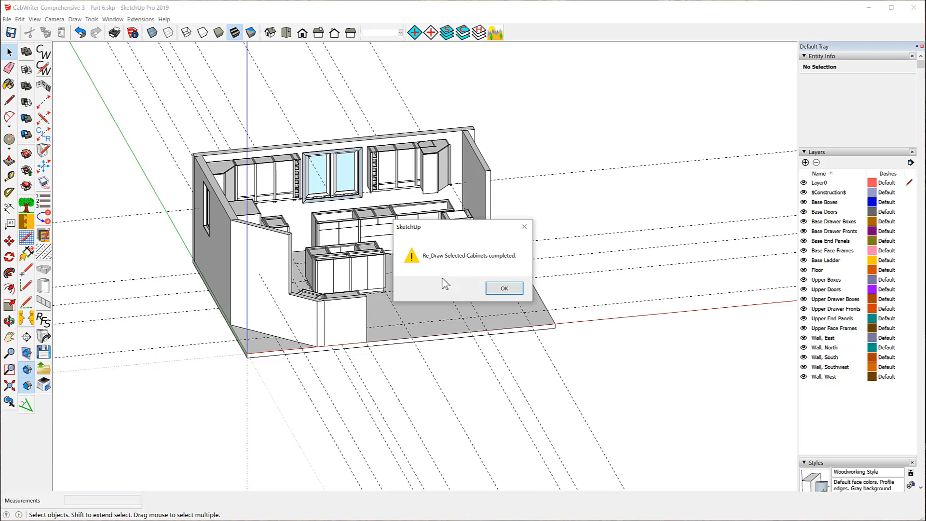
click(504, 289)
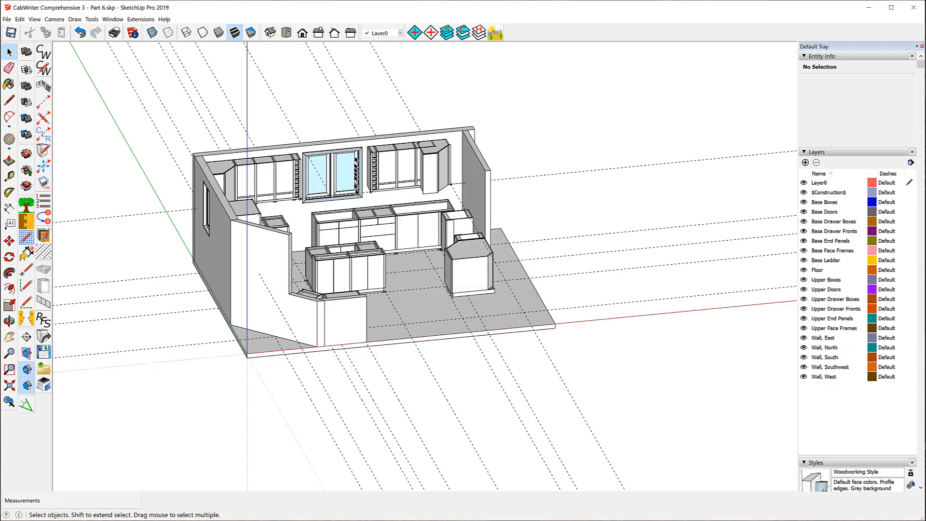
- Renumber the mirrored upper cabinet east of the double window as cabinet 14
click(386, 167)
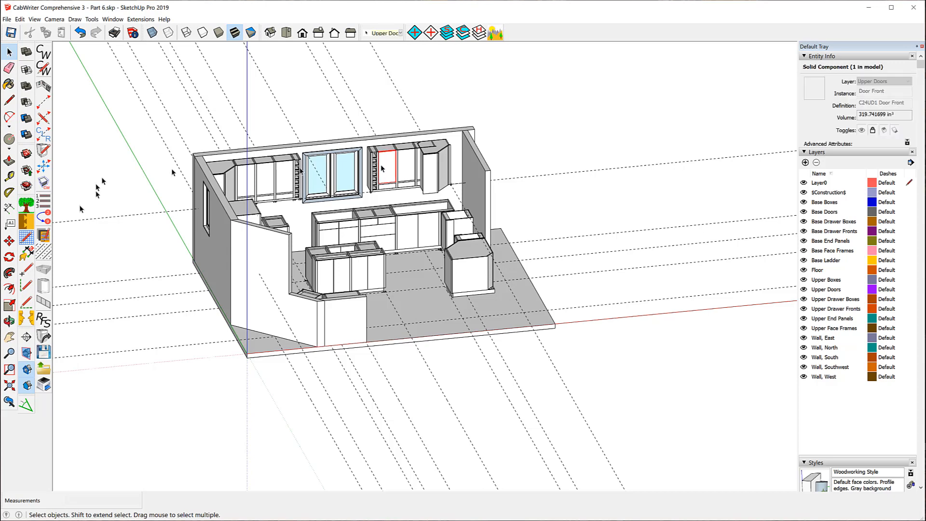
click(42, 220)
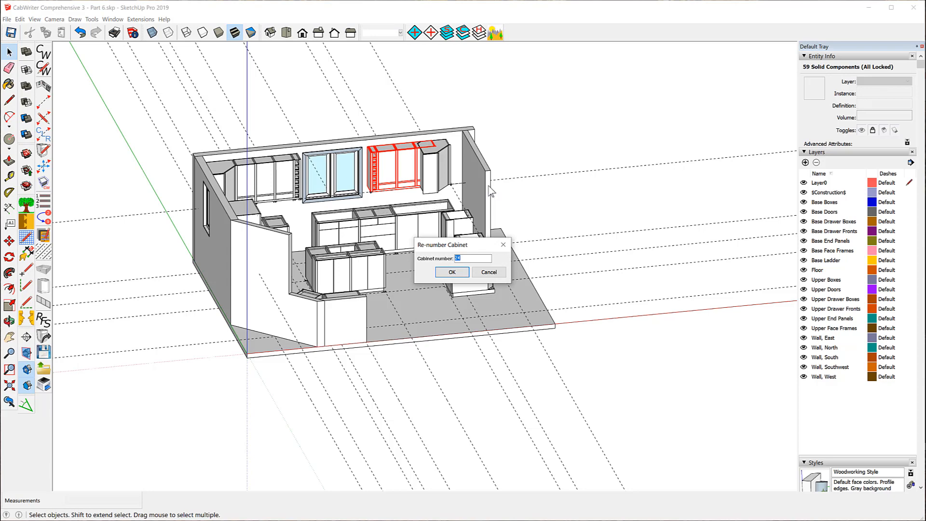
text(1)
click(452, 273)
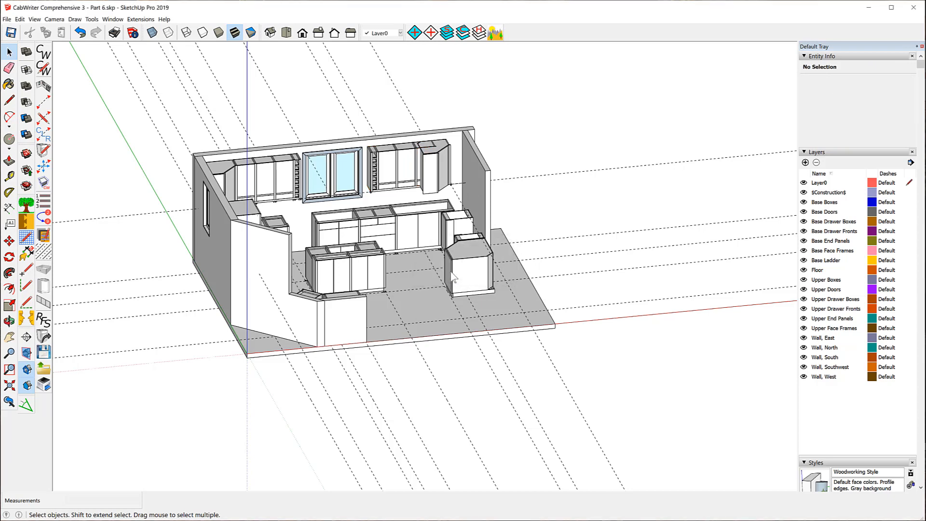
- Mirror the northeast upper corner cabinet with CabWriter, using its stored defaults
click(435, 167)
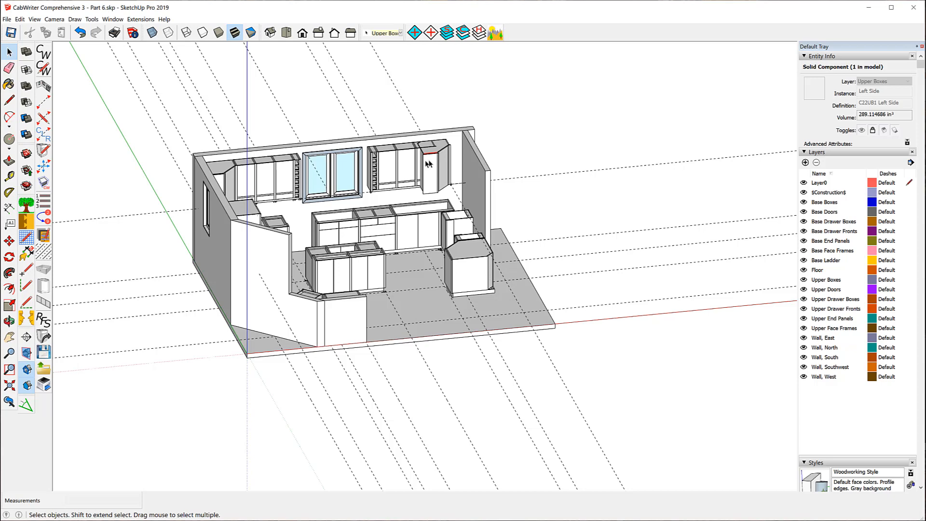
right_click(431, 163)
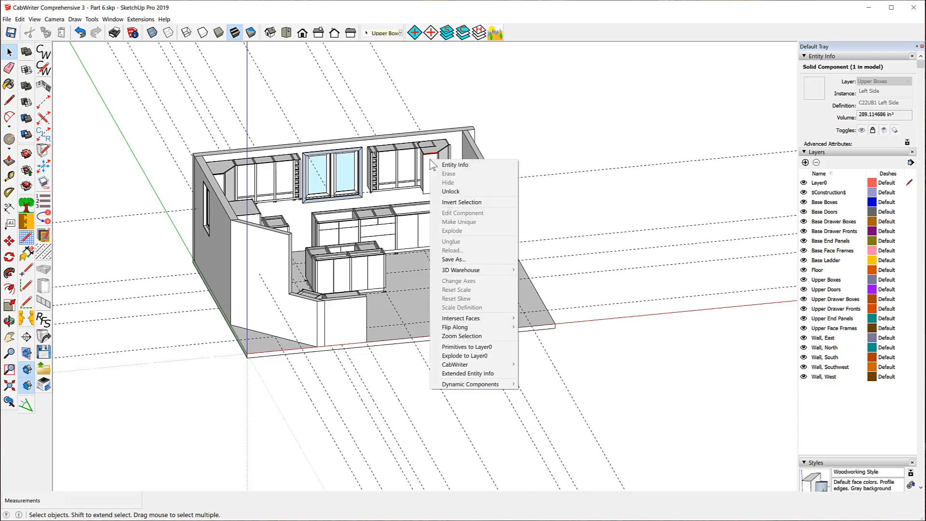
mouse_move(477, 365)
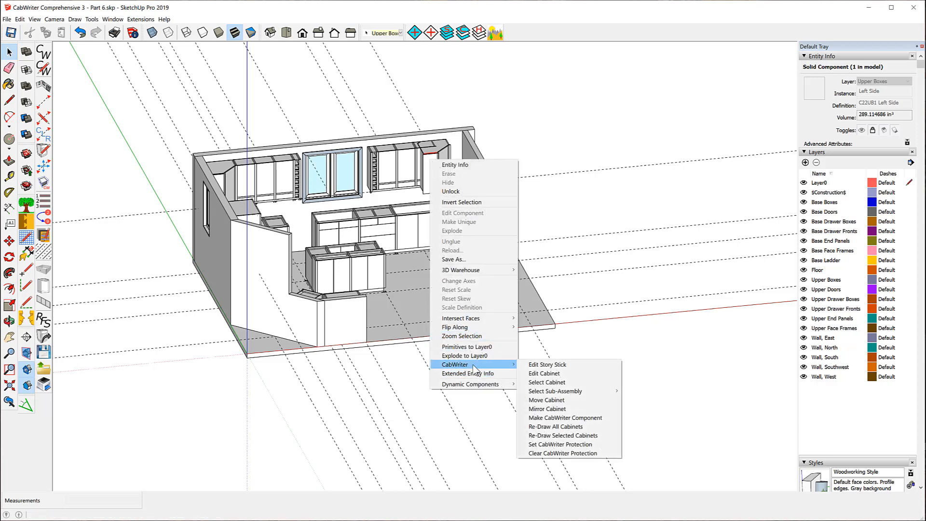
click(545, 409)
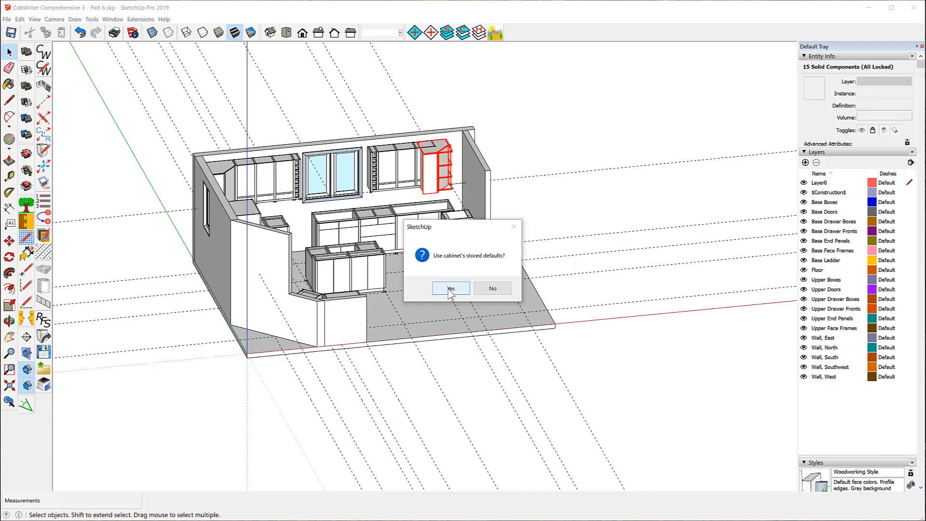
click(450, 289)
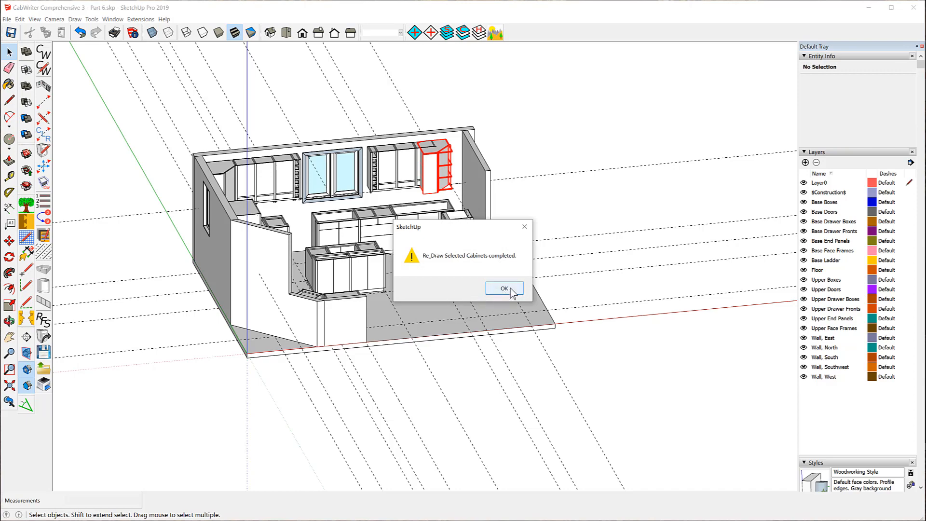
click(508, 290)
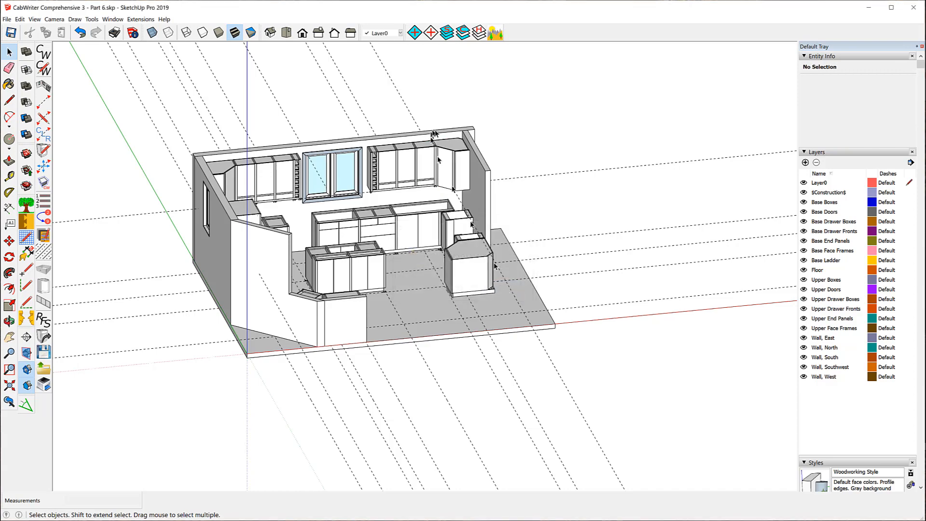
- Check the joint between the two mirrored upper cabinets and renumber the northeast corner cabinet as 9
scroll(436, 140, up, 4)
scroll(437, 140, up, 3)
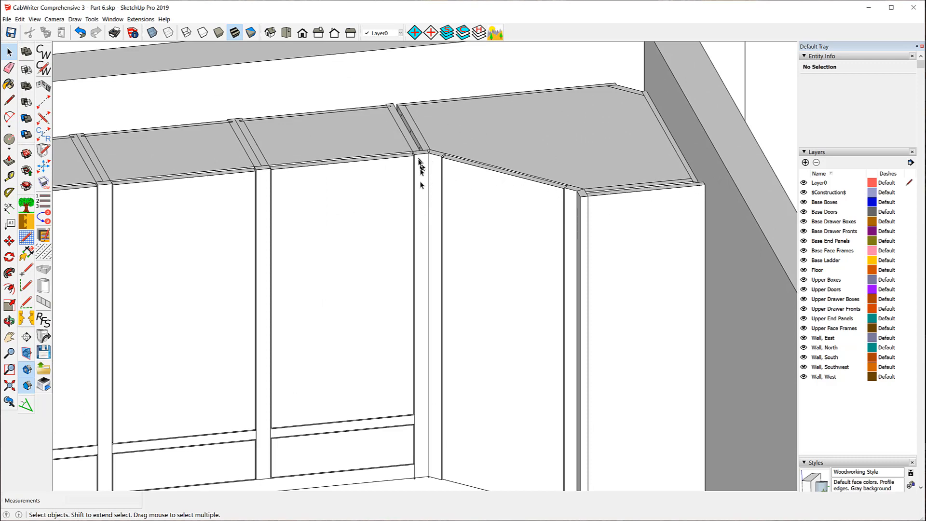
scroll(422, 120, down, 5)
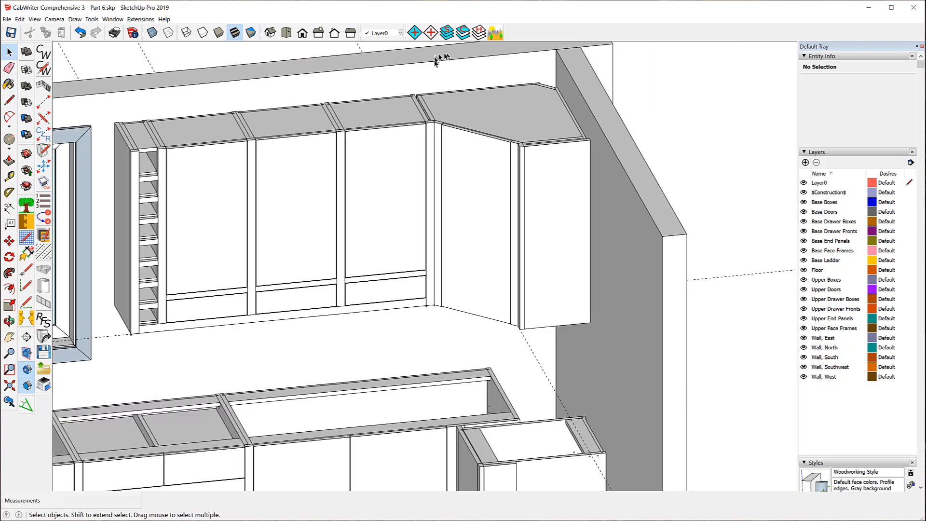
mouse_move(632, 97)
middle_down()
mouse_move(496, 128)
mouse_move(324, 135)
mouse_move(427, 181)
middle_up()
scroll(426, 181, down, 8)
middle_drag(239, 116, 603, 72)
key(space)
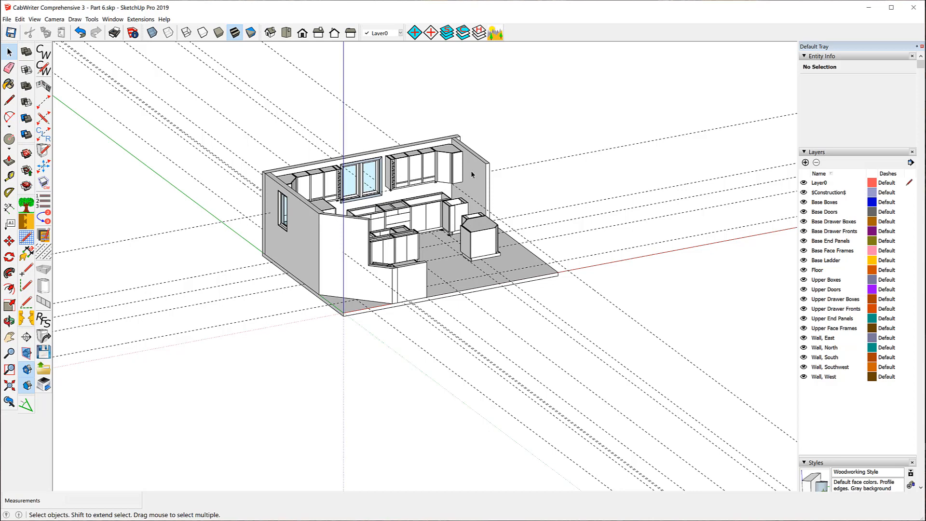
click(450, 150)
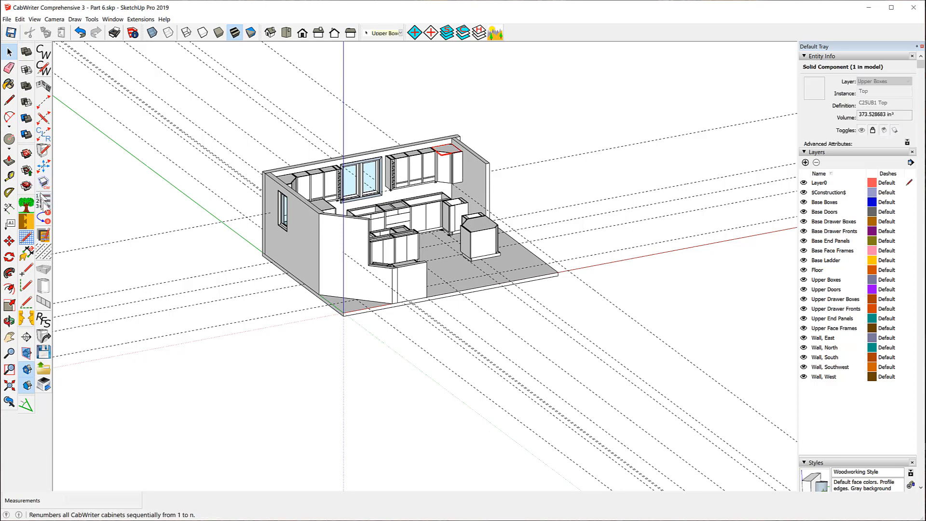
click(44, 218)
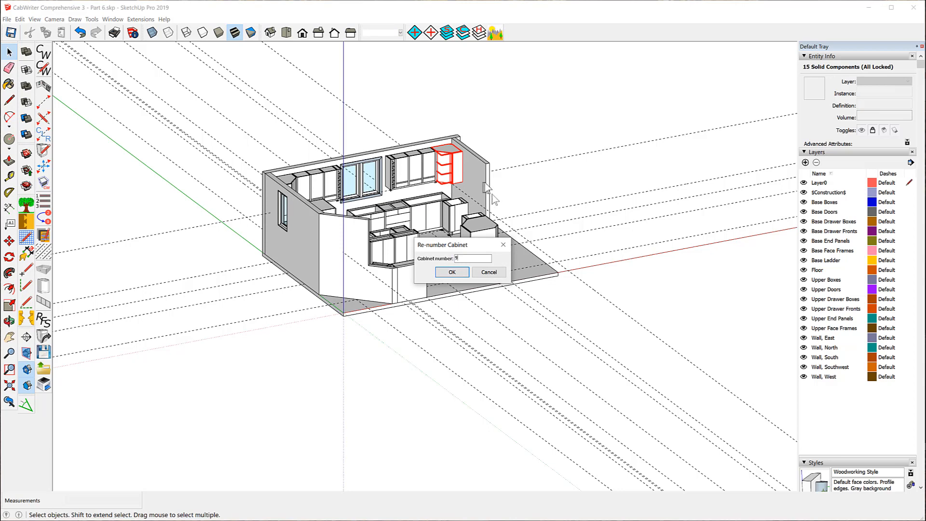
click(452, 273)
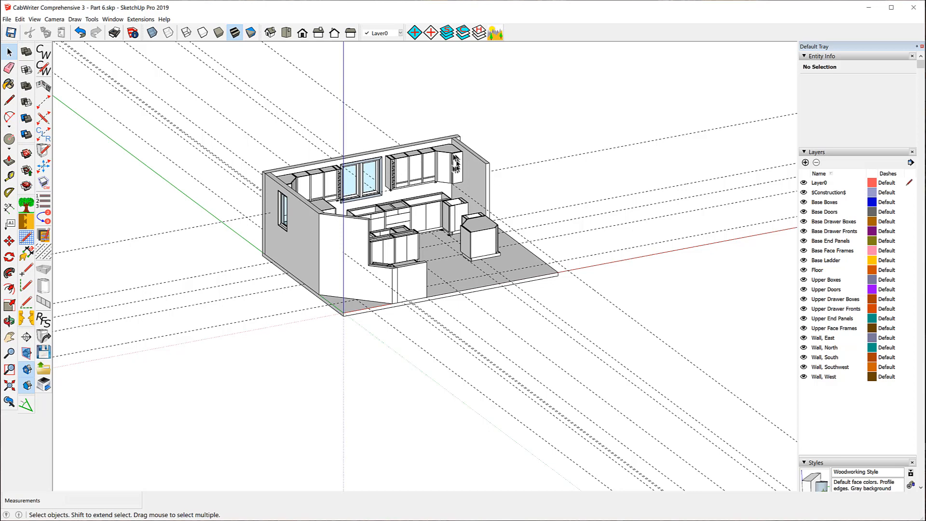
- Switch to LayOut and examine the Upper Plan's dimensions around cabinets C9, C17 and C18 along the east wall
middle_drag(337, 188, 186, 165)
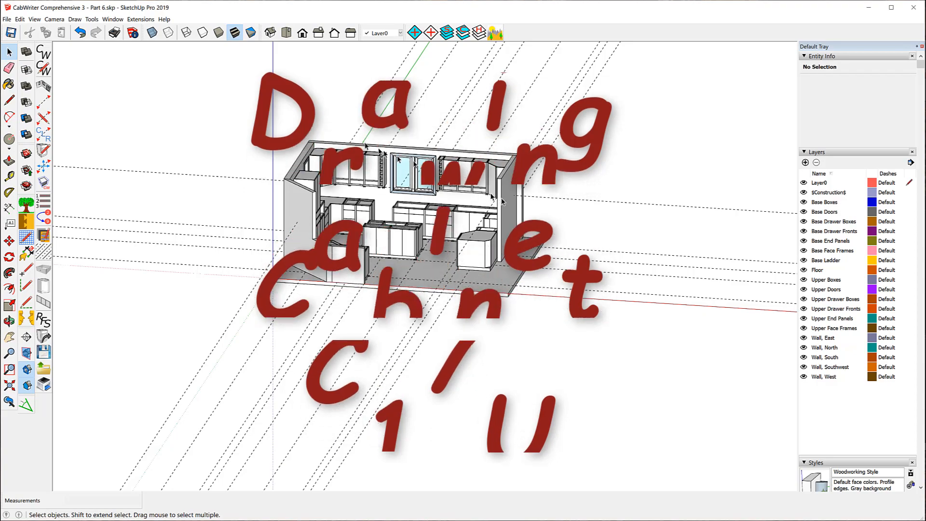
middle_drag(304, 114, 636, 143)
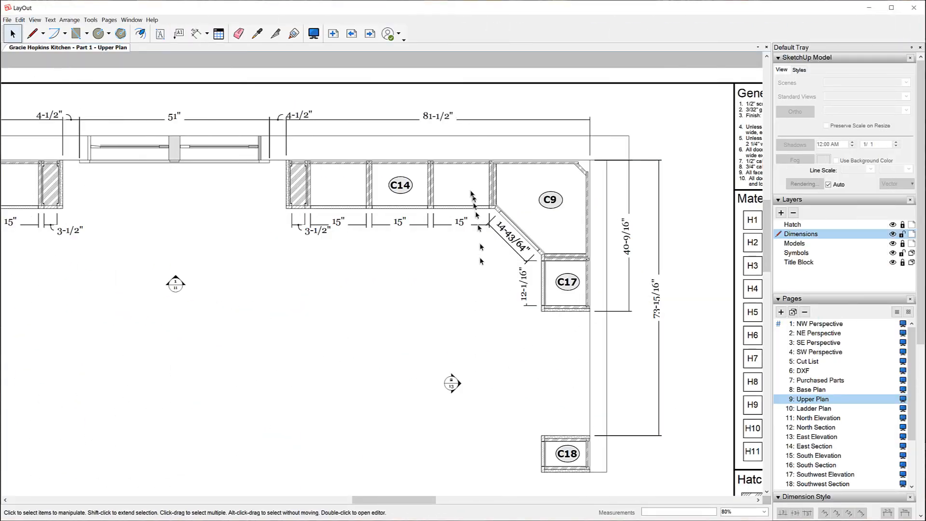
scroll(543, 234, down, 2)
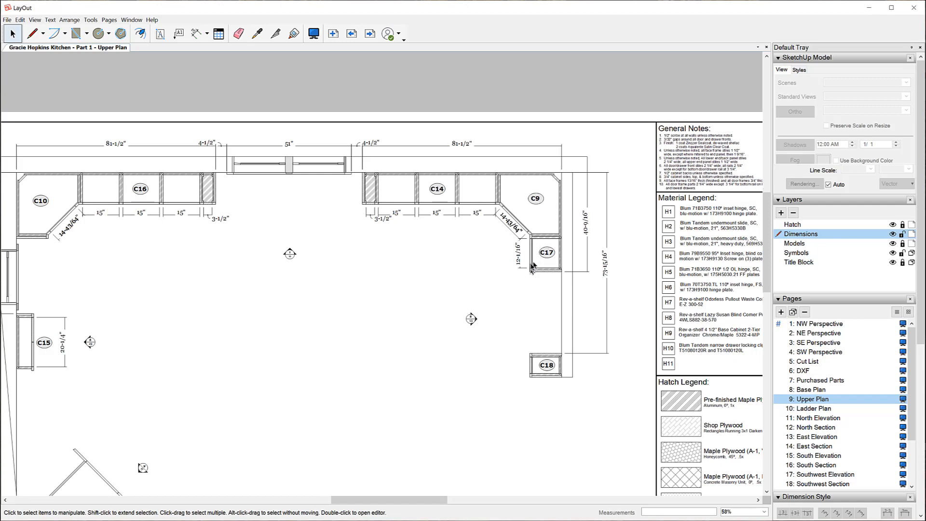
scroll(528, 269, up, 5)
scroll(526, 271, up, 2)
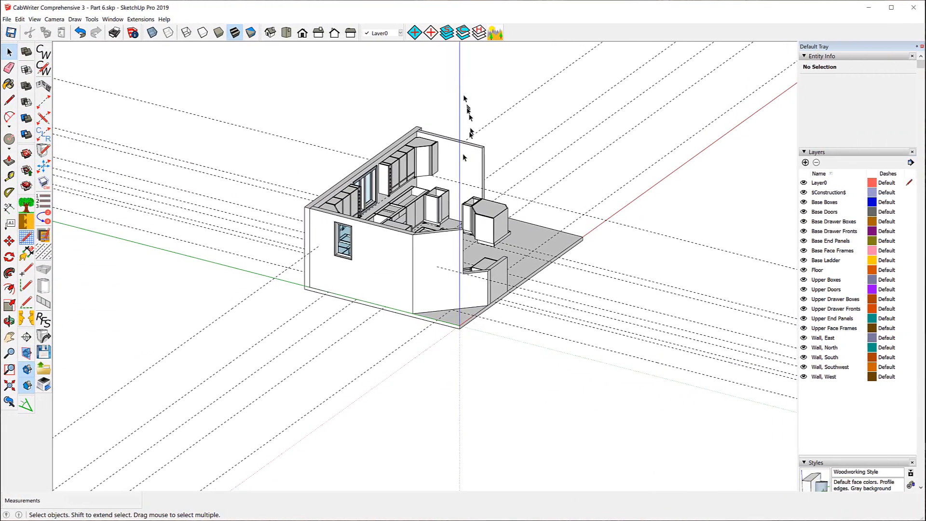
scroll(443, 165, up, 3)
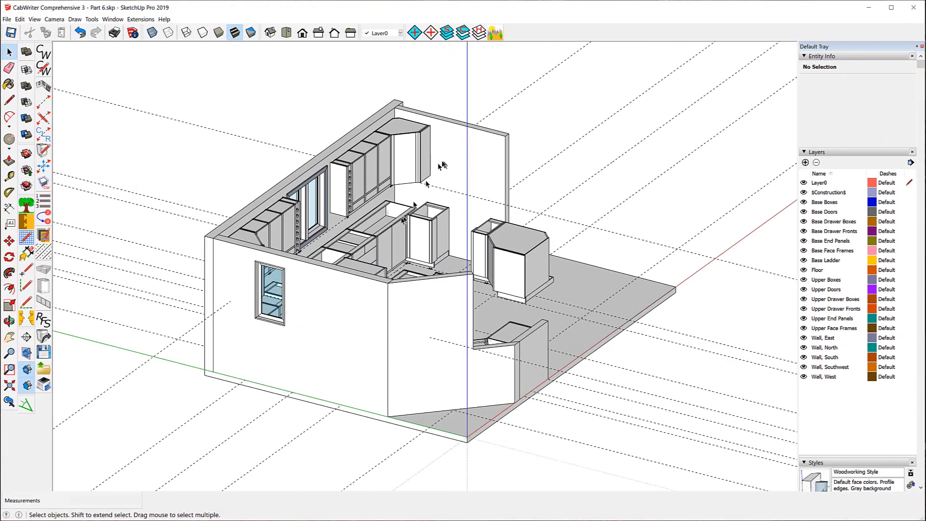
scroll(443, 165, up, 6)
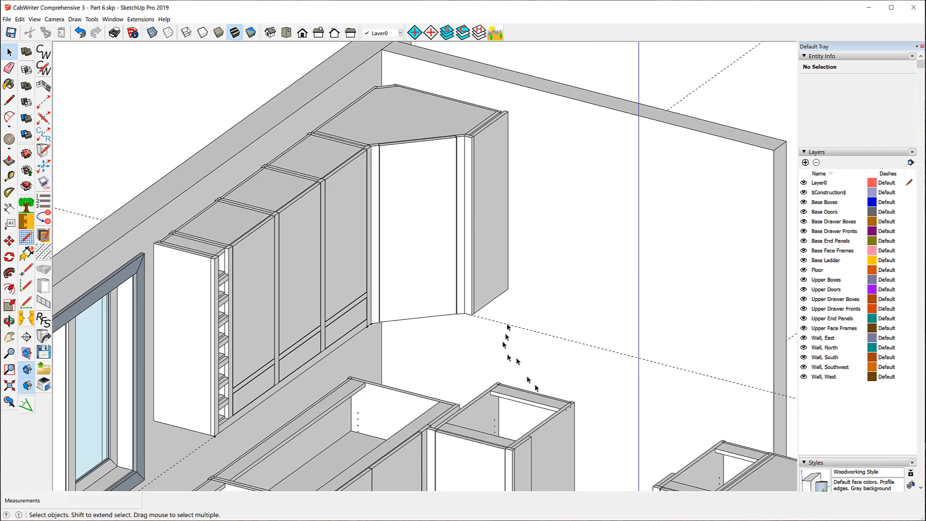
click(44, 102)
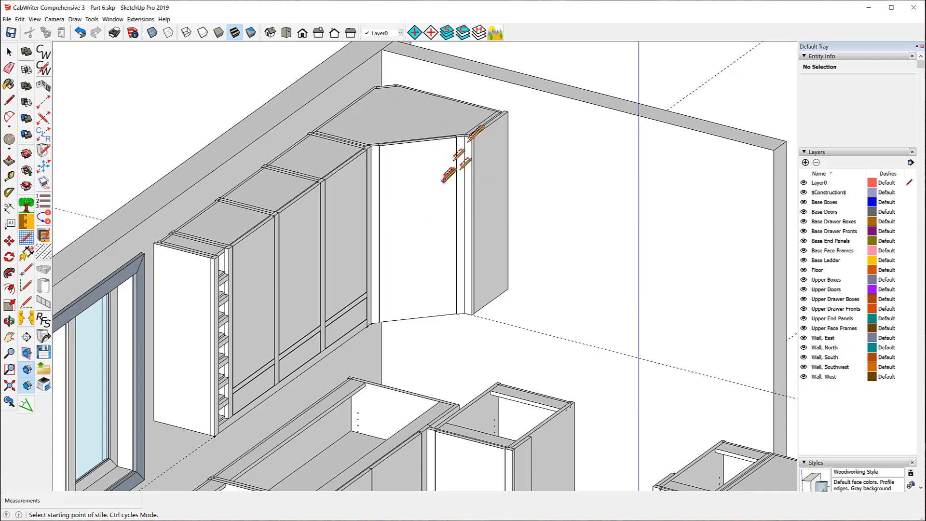
scroll(536, 76, down, 5)
middle_drag(620, 93, 184, 146)
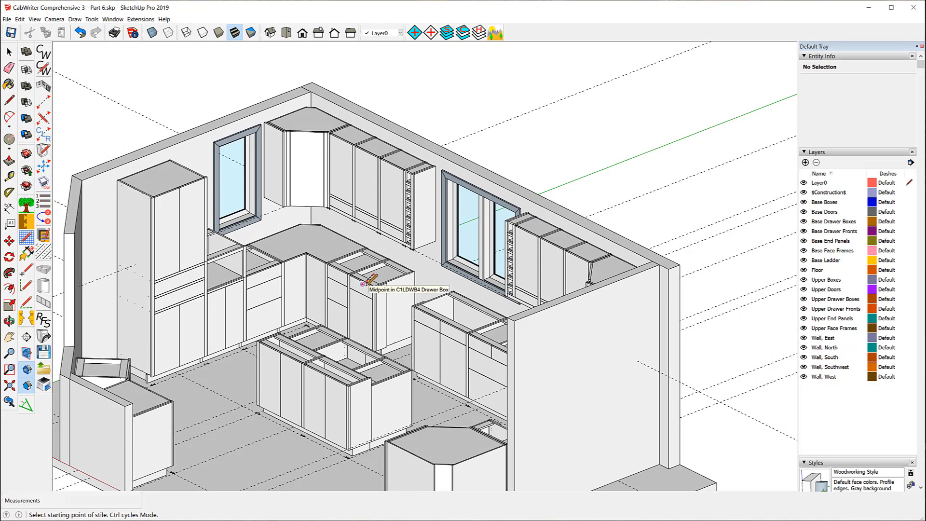
click(11, 52)
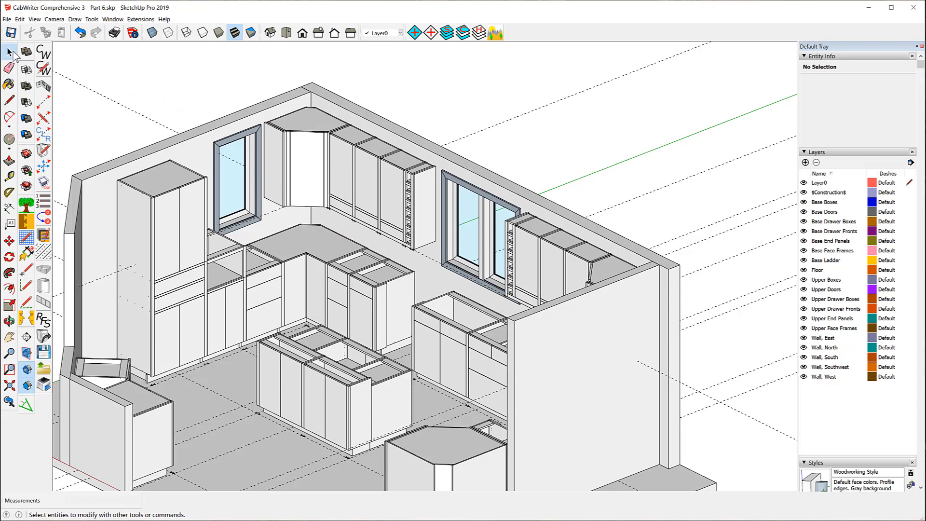
- Edit the northeast corner upper cabinet's story stick, keeping Left Connector and changing the right end type to Right Pivot Connector
middle_drag(251, 178, 694, 182)
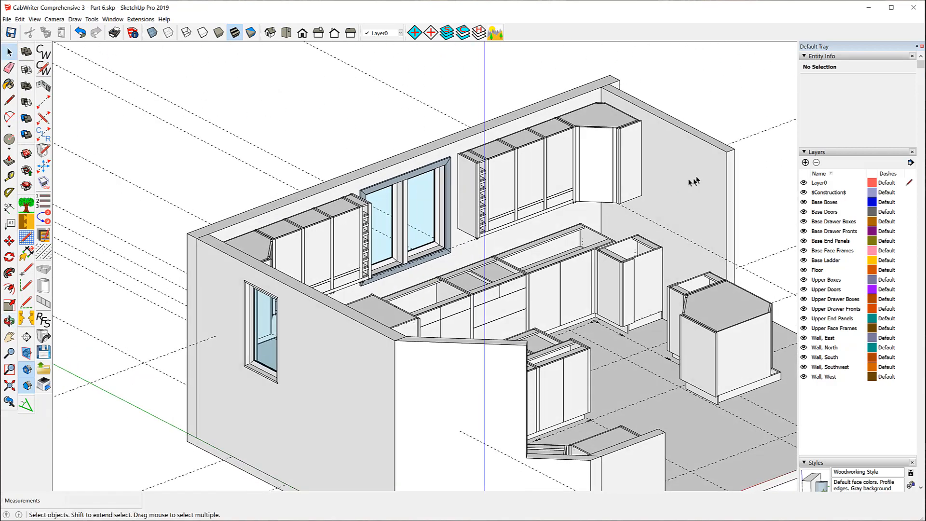
scroll(665, 121, up, 5)
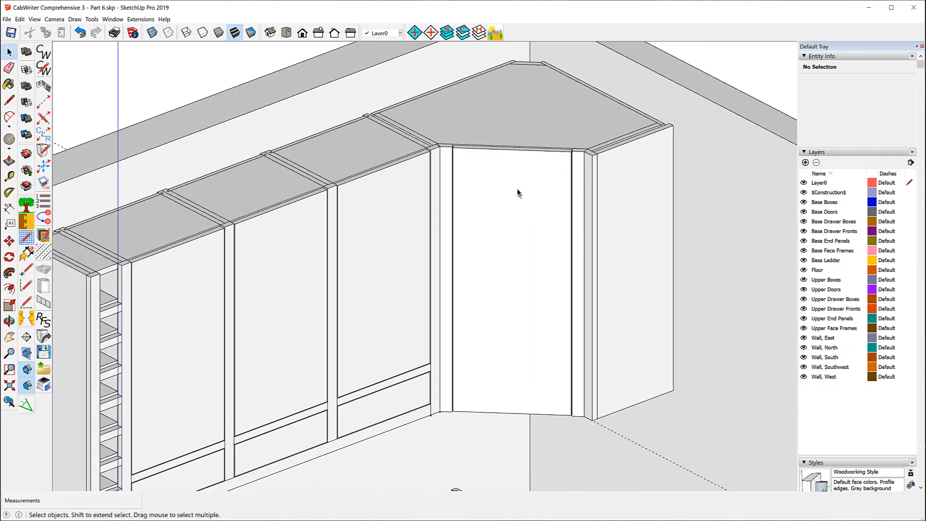
click(517, 192)
right_click(518, 192)
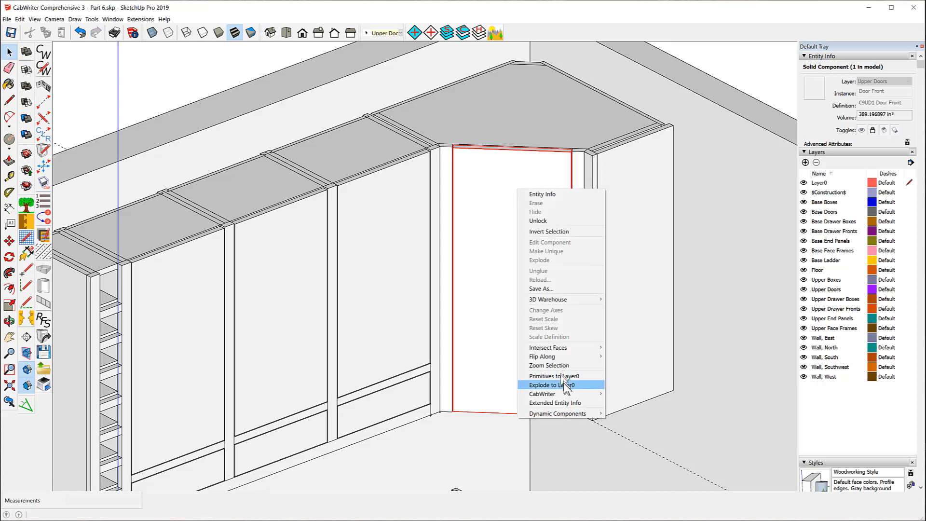
mouse_move(560, 397)
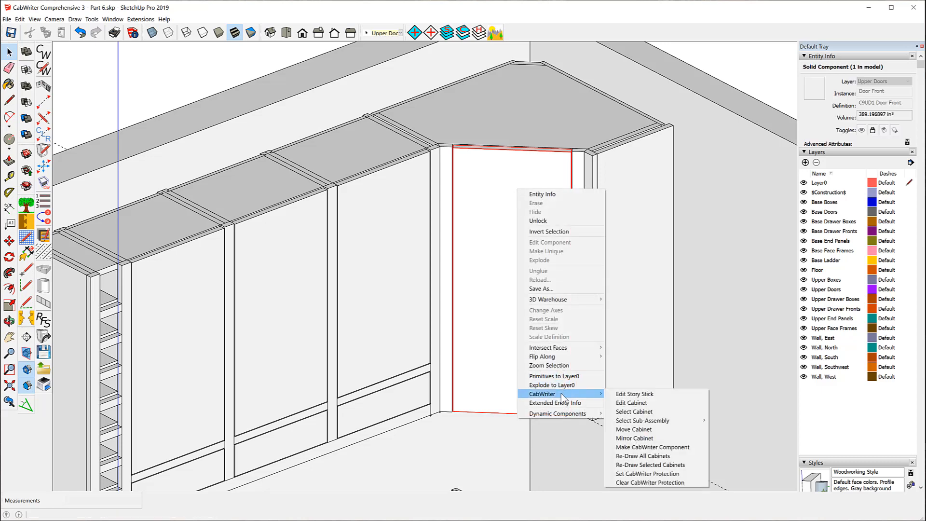
click(625, 395)
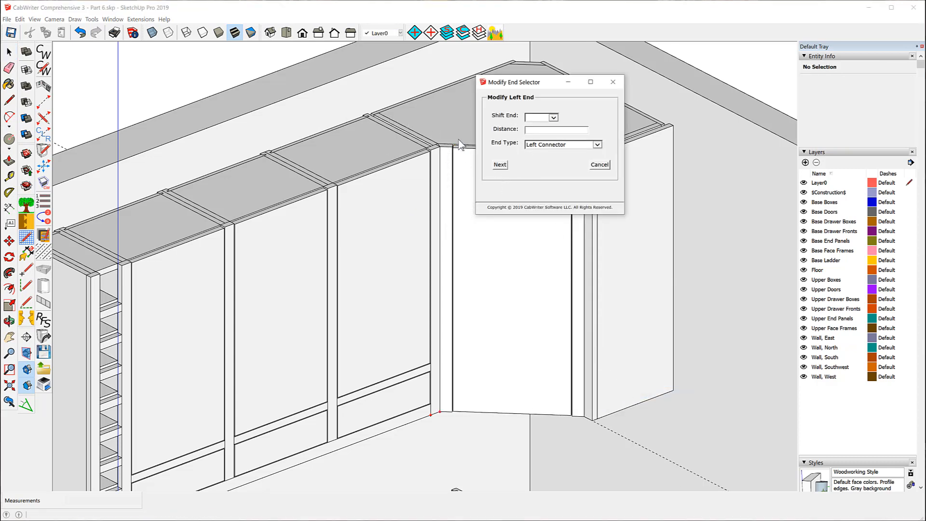
click(597, 144)
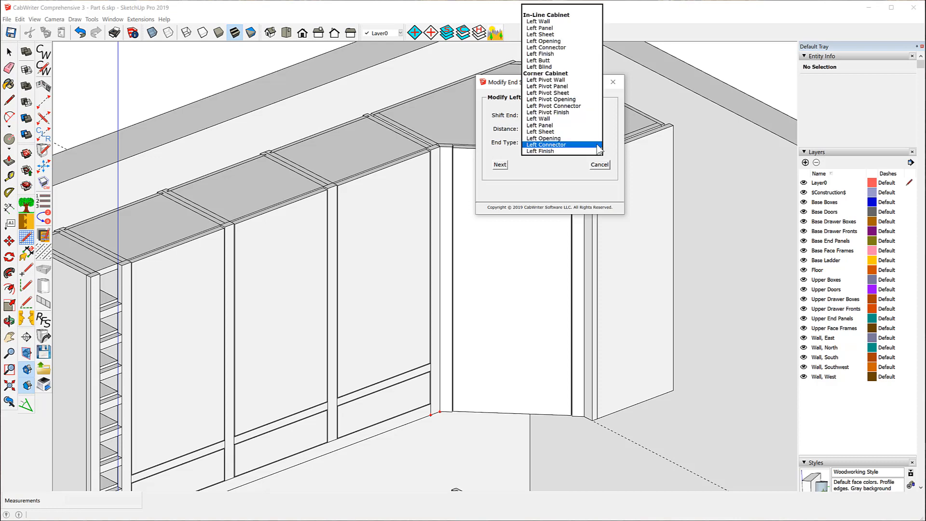
click(597, 145)
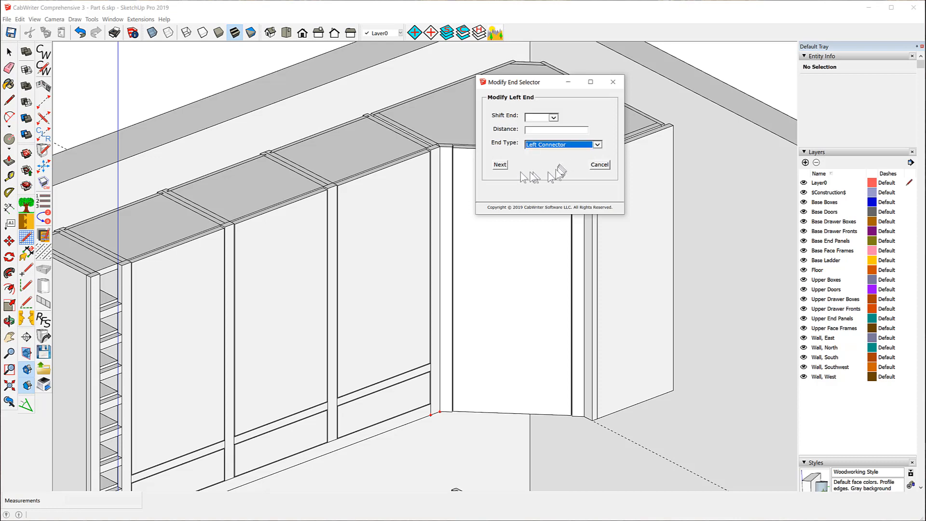
click(499, 166)
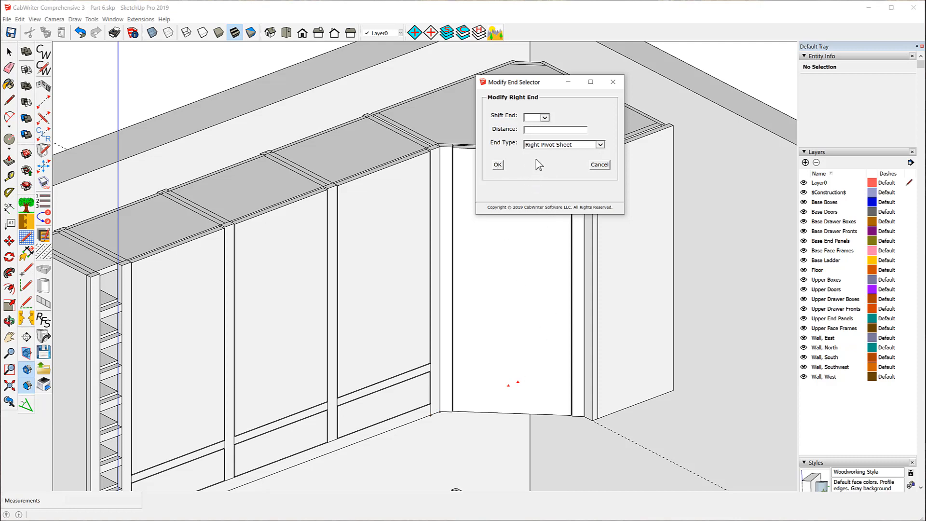
click(601, 145)
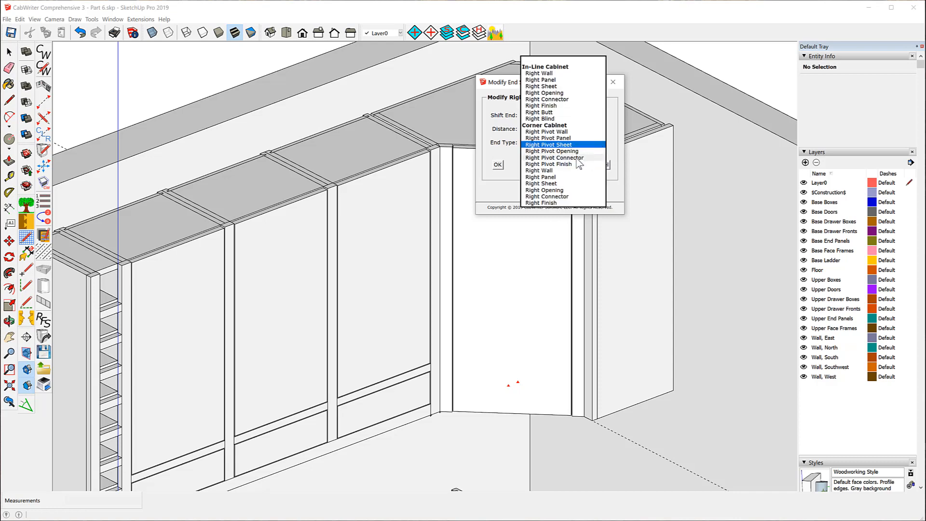
click(559, 158)
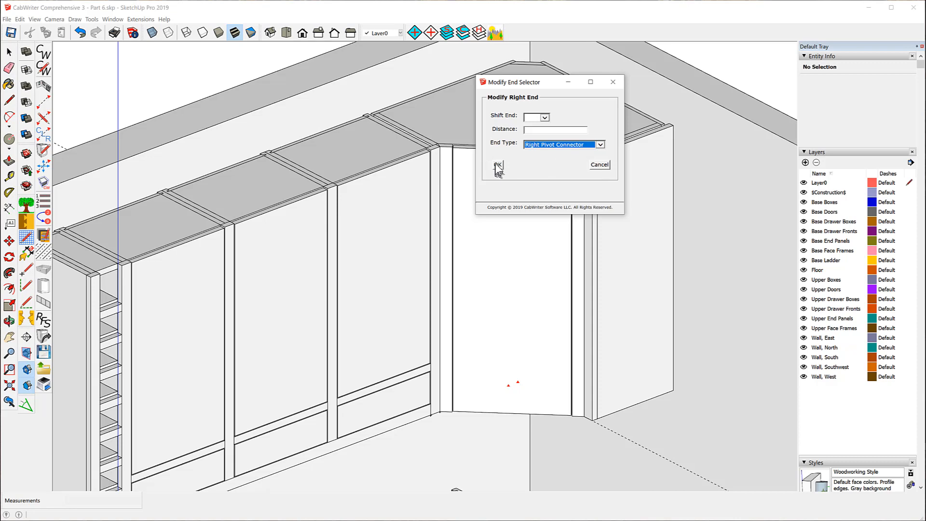
click(499, 166)
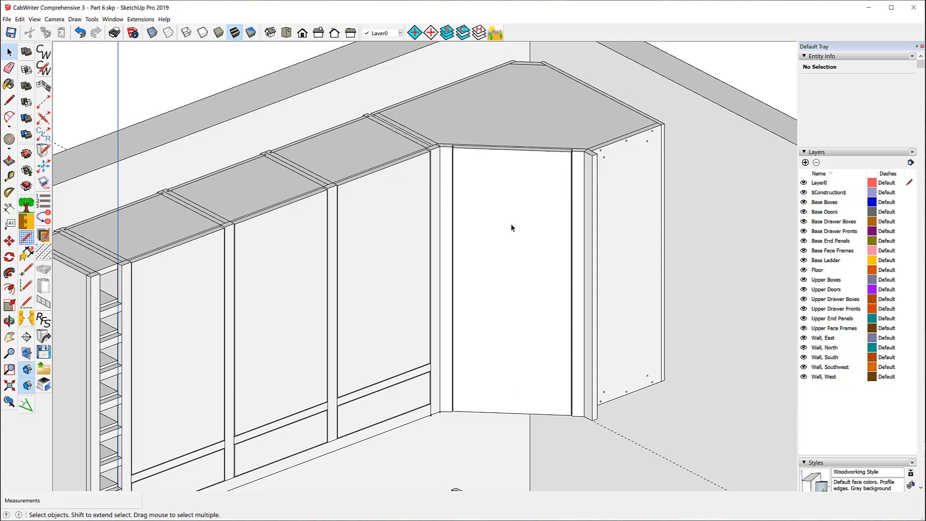
- Renumber the modified northeast corner upper cabinet as cabinet 9
click(511, 225)
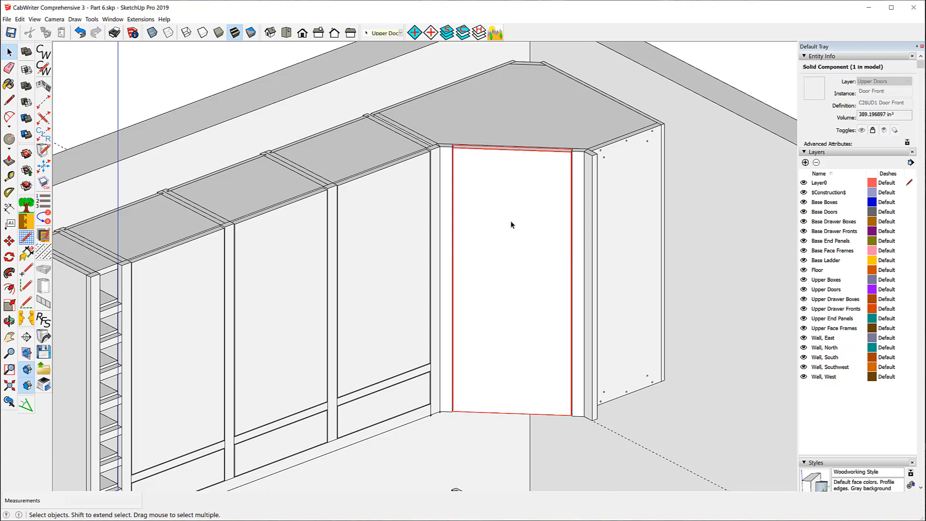
click(47, 218)
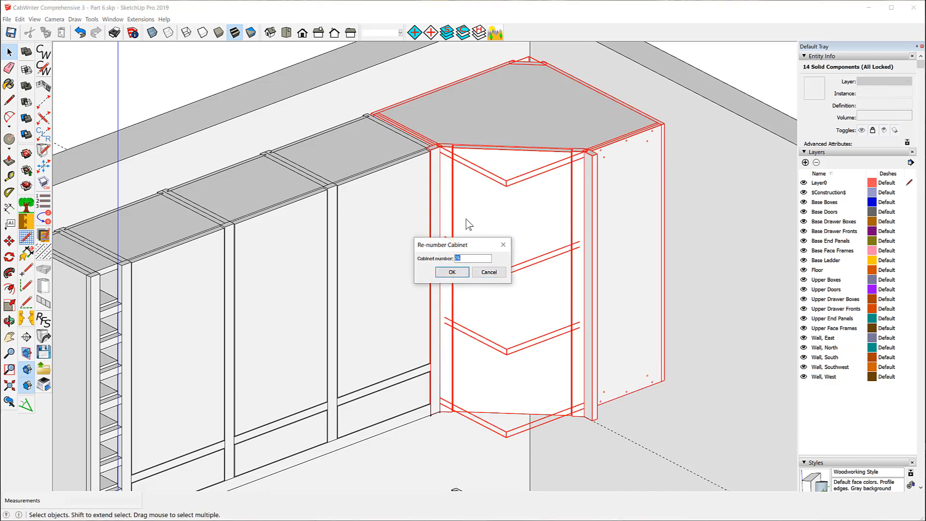
text(9)
click(463, 272)
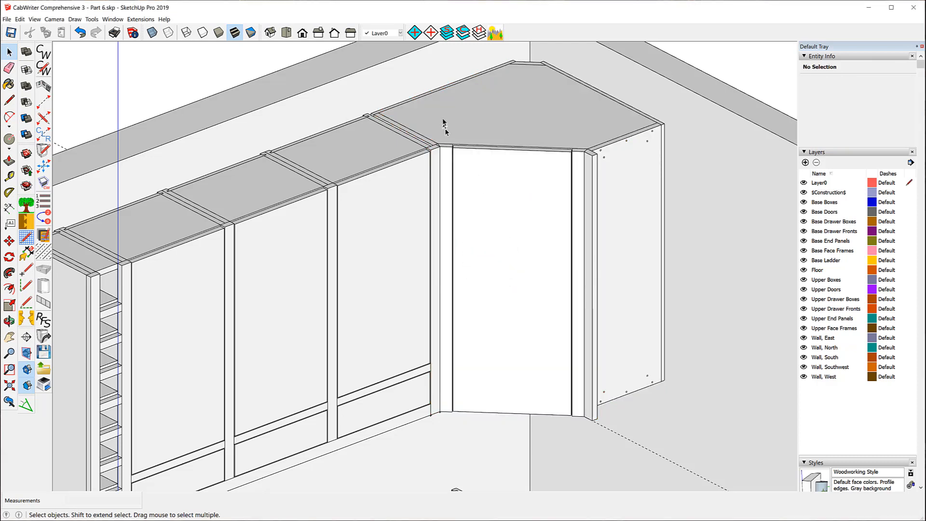
scroll(443, 103, down, 1)
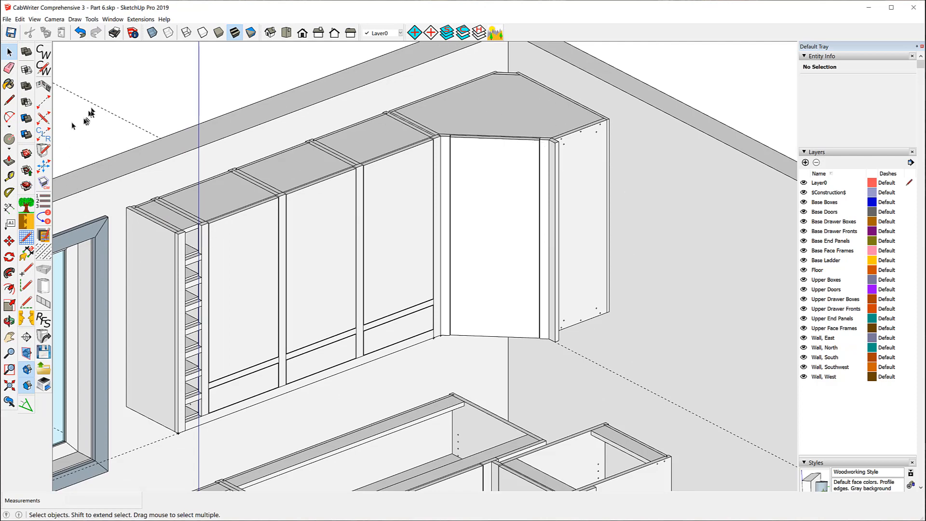
click(42, 104)
scroll(538, 367, up, 3)
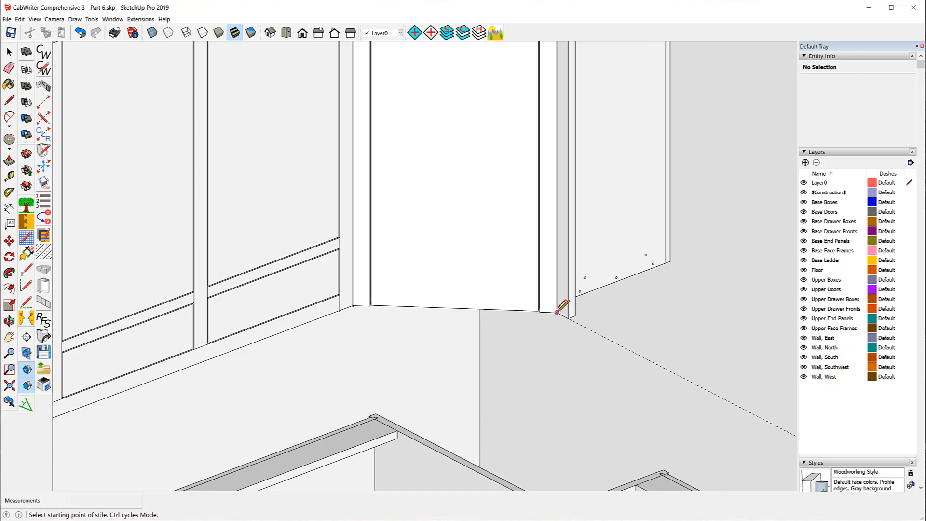
click(557, 313)
click(625, 347)
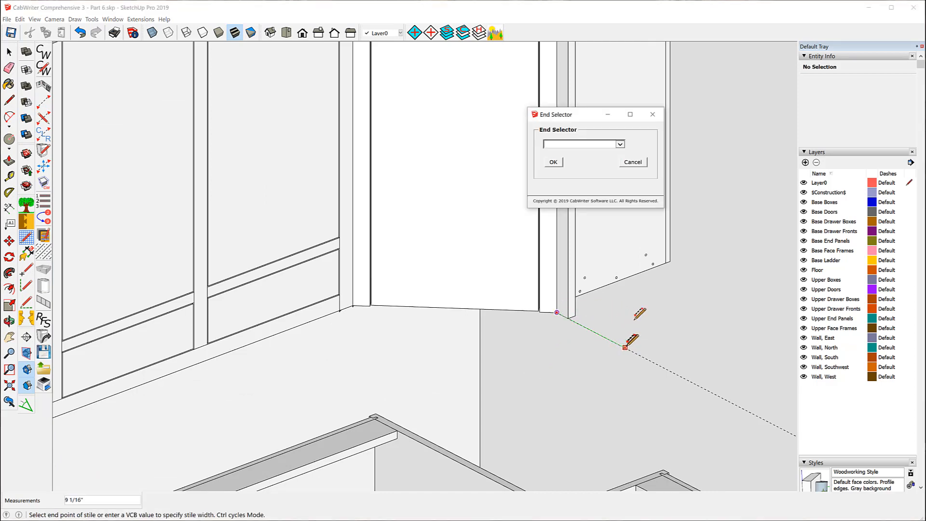
click(635, 162)
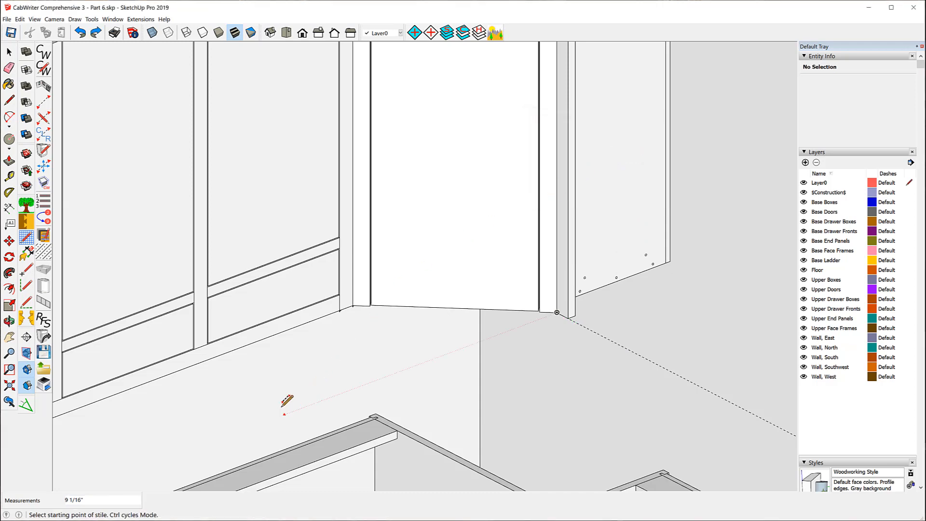
- Load the CW3C_Upper_Basic user defaults file into CabWriter
click(44, 370)
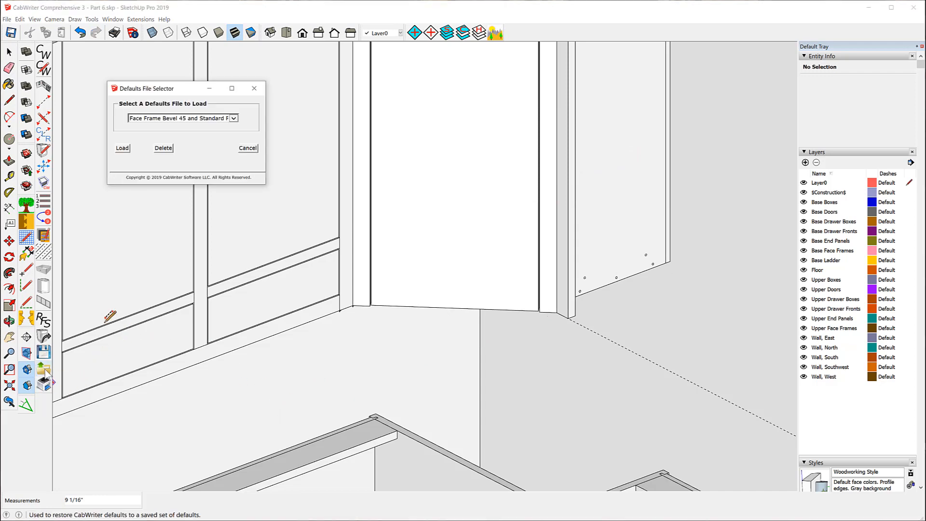
click(233, 118)
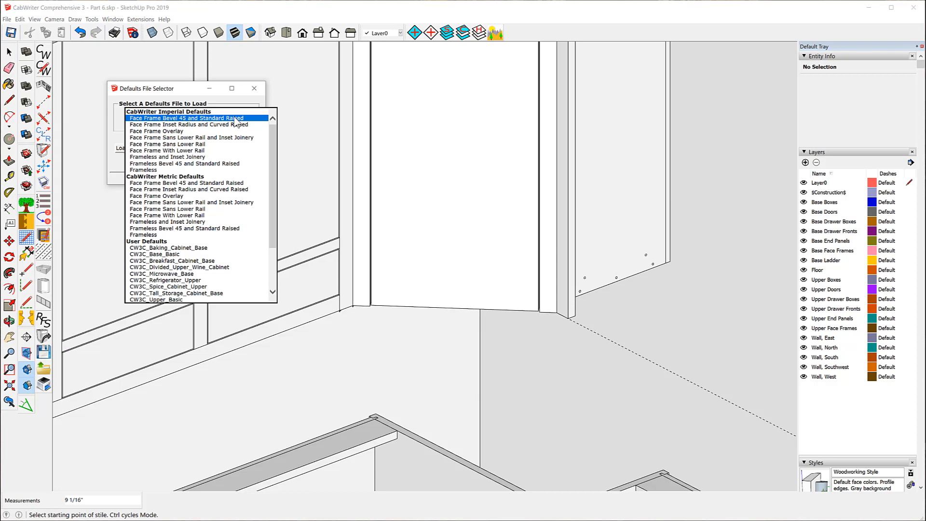
click(164, 300)
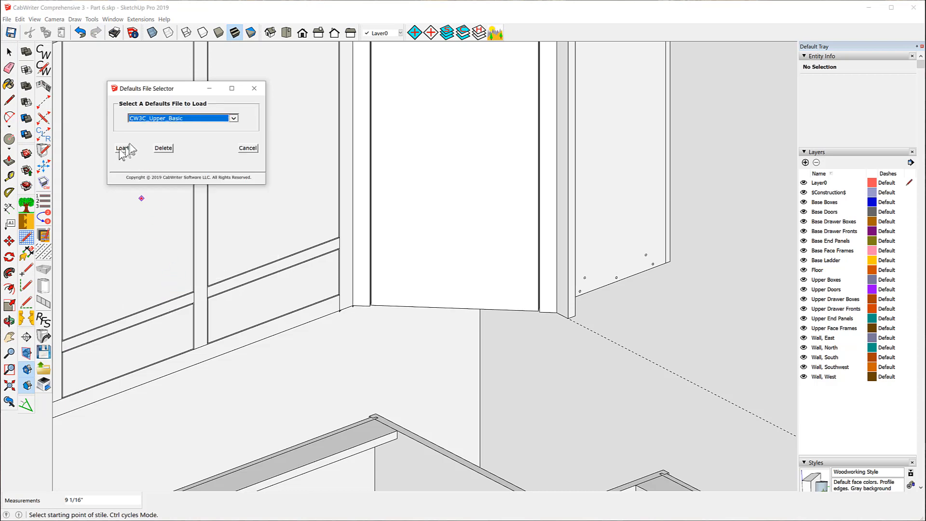
click(123, 148)
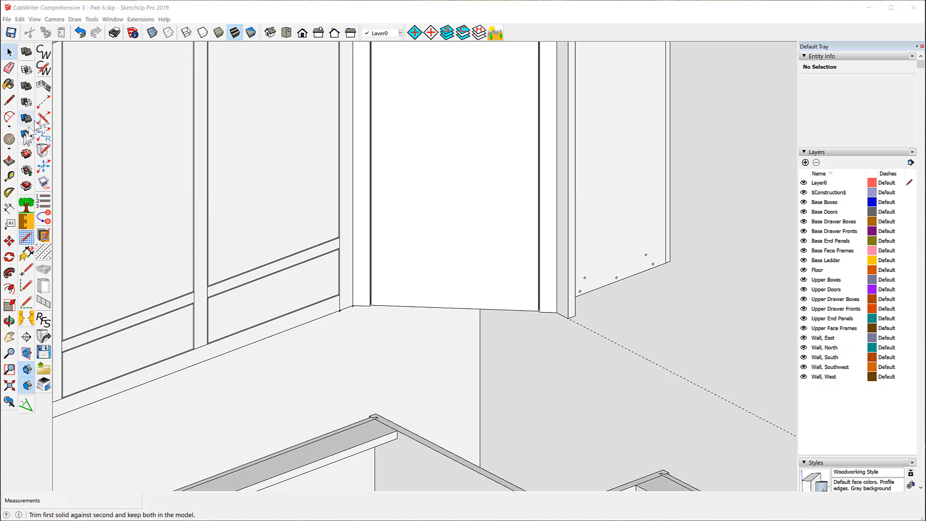
- Place a Left Connector stile on the east wall guide line, starting at the lower corner of the corner cabinet's connector stile
click(43, 110)
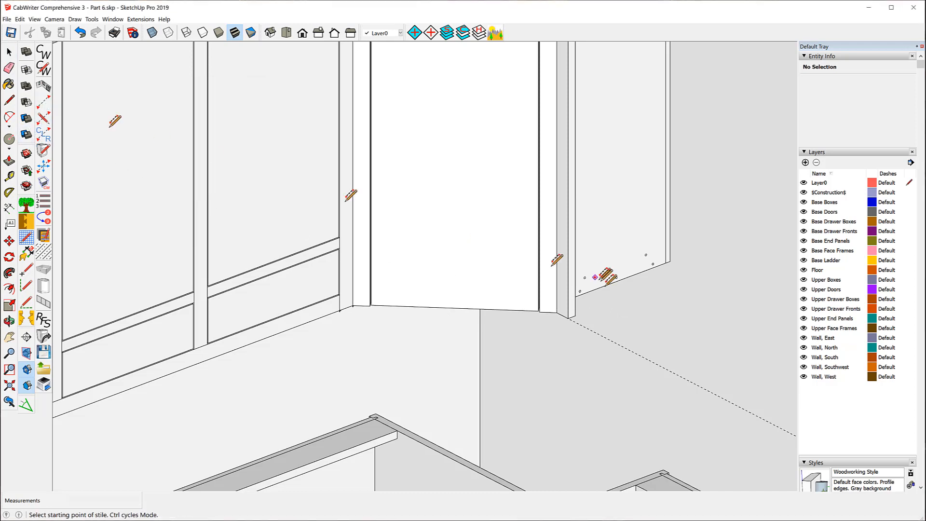
click(557, 313)
click(611, 340)
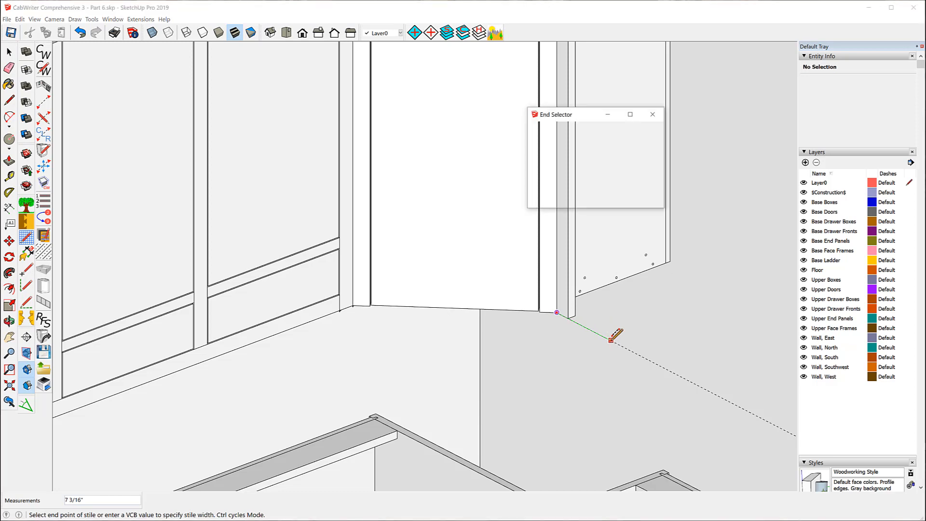
click(620, 144)
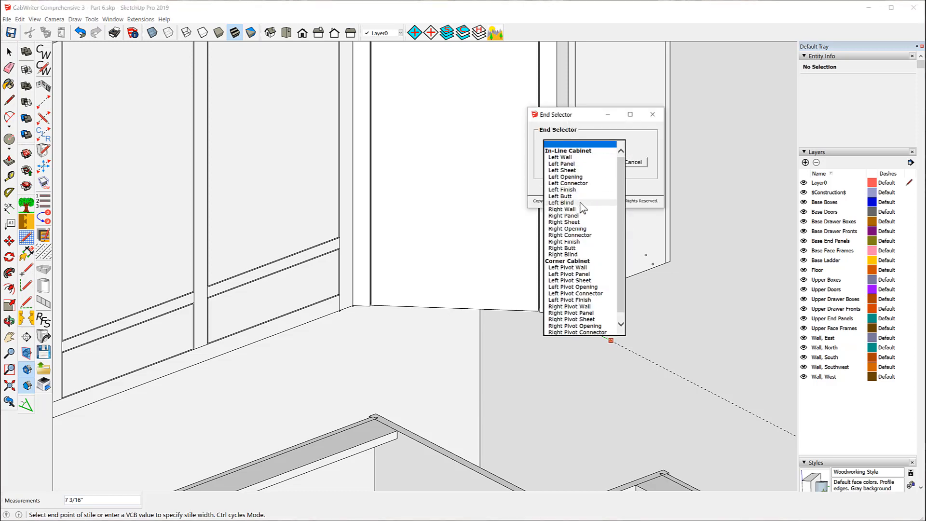
click(574, 183)
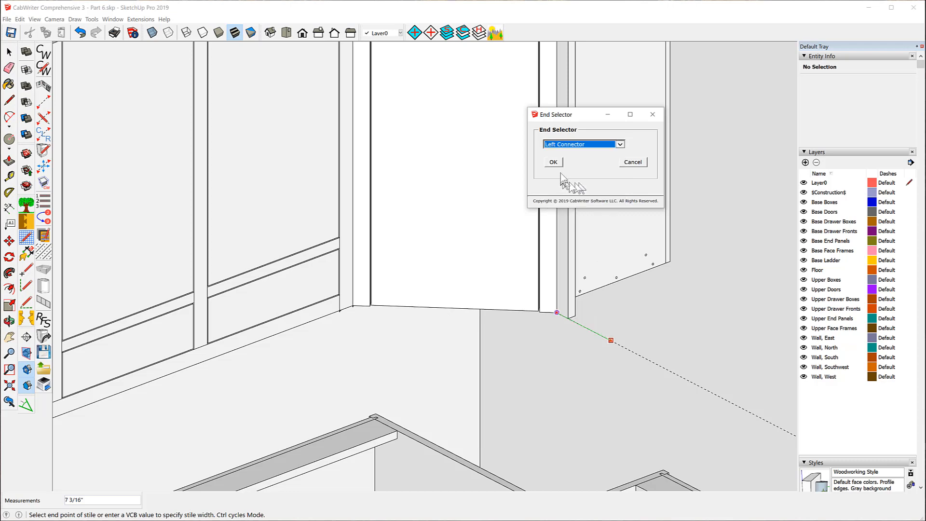
click(555, 162)
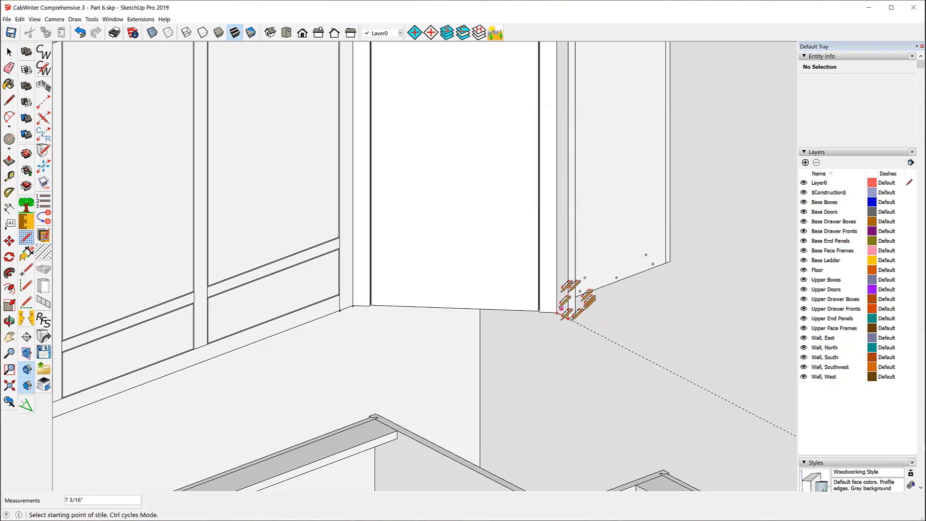
- Place a Right Sheet stile on the east wall guide line, using distance mode to offset it from the Left Connector stile's end
key(ctrl)
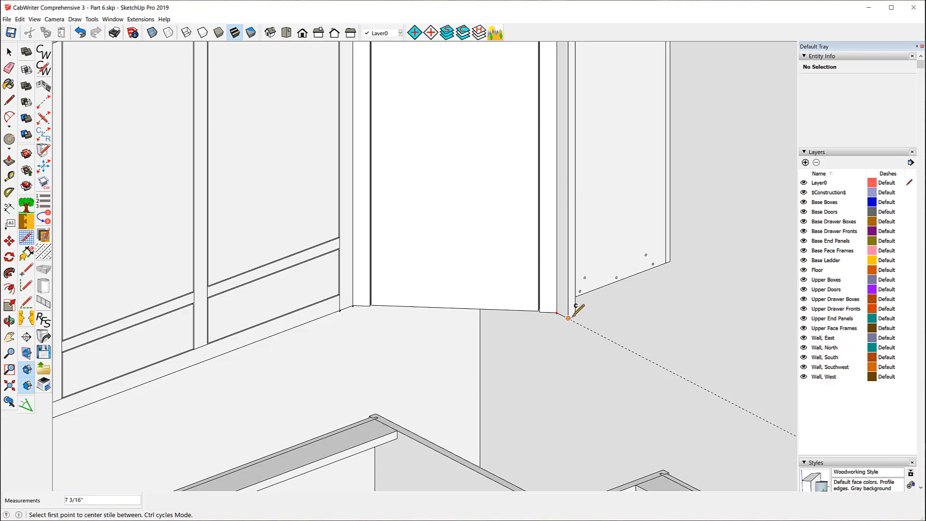
key(ctrl)
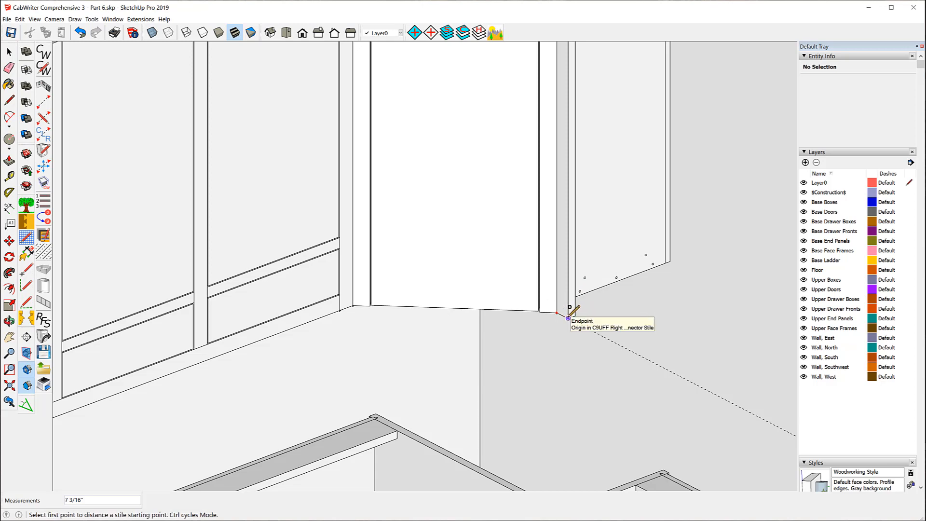
click(568, 318)
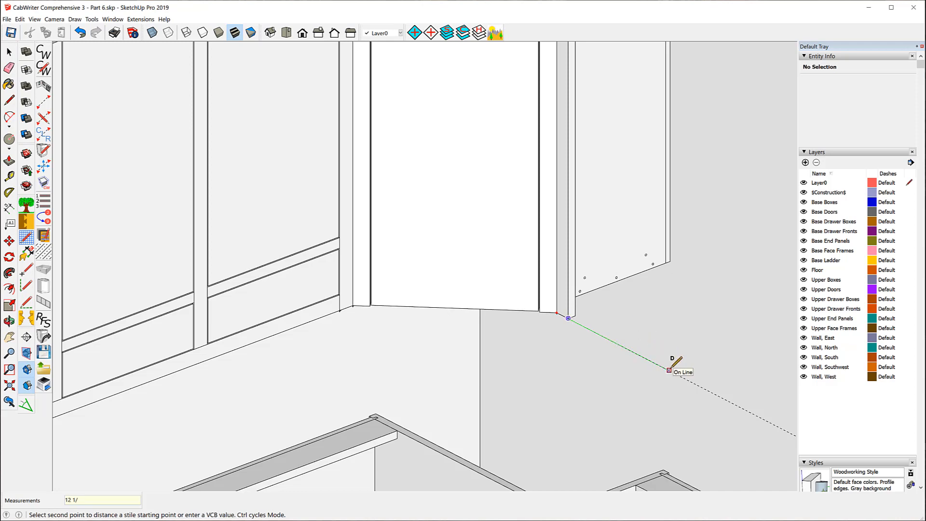
click(670, 370)
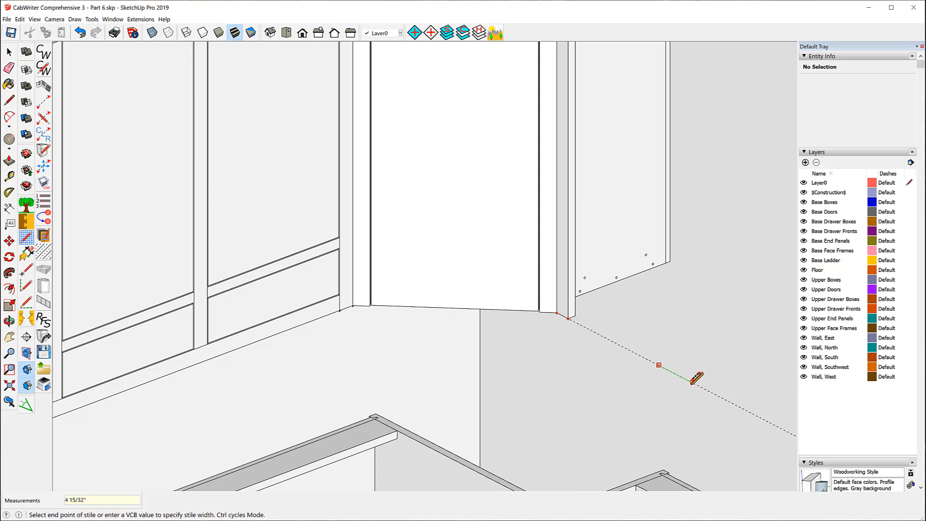
click(692, 382)
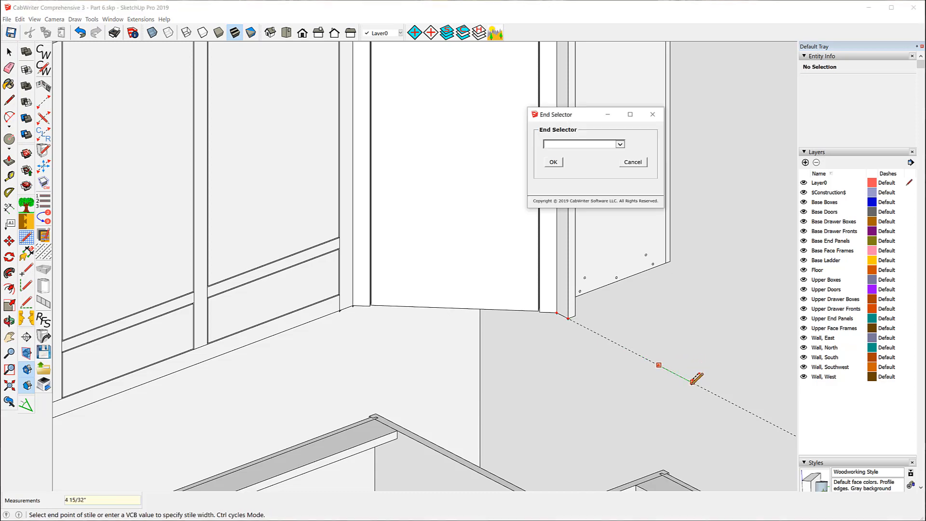
click(620, 144)
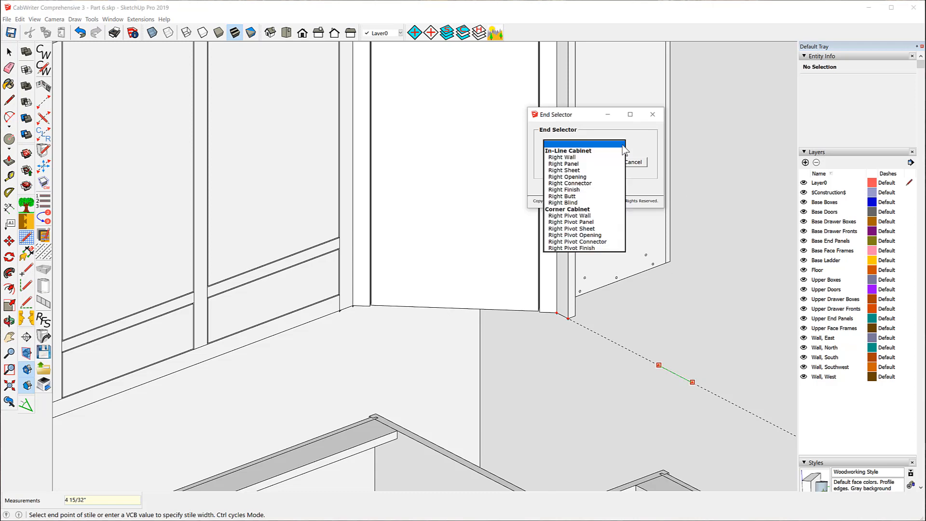
click(587, 171)
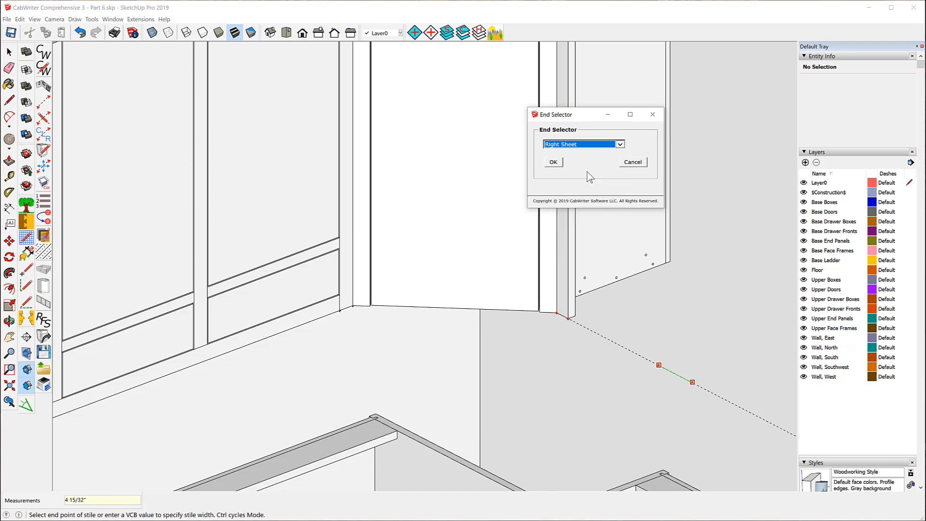
click(554, 162)
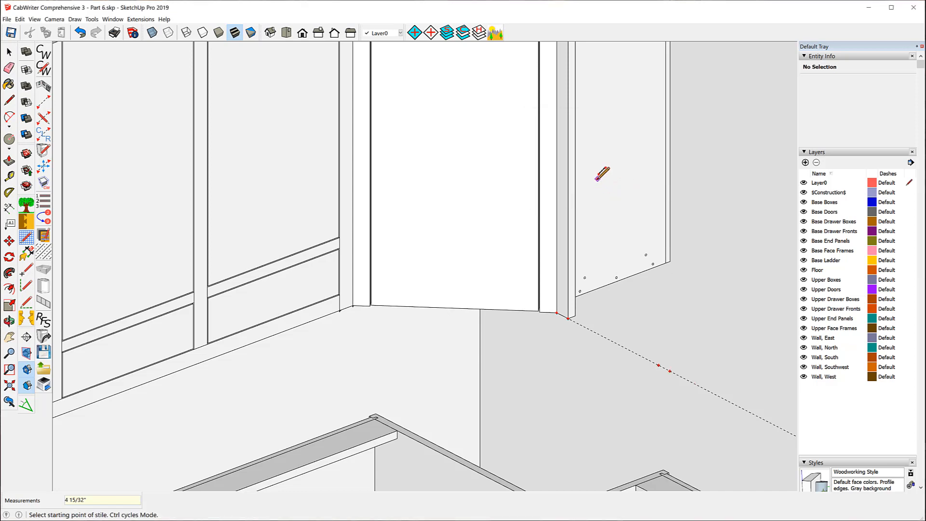
- Generate the east wall cabinet between the two placed stiles as a Standard Upper box with one door
click(596, 179)
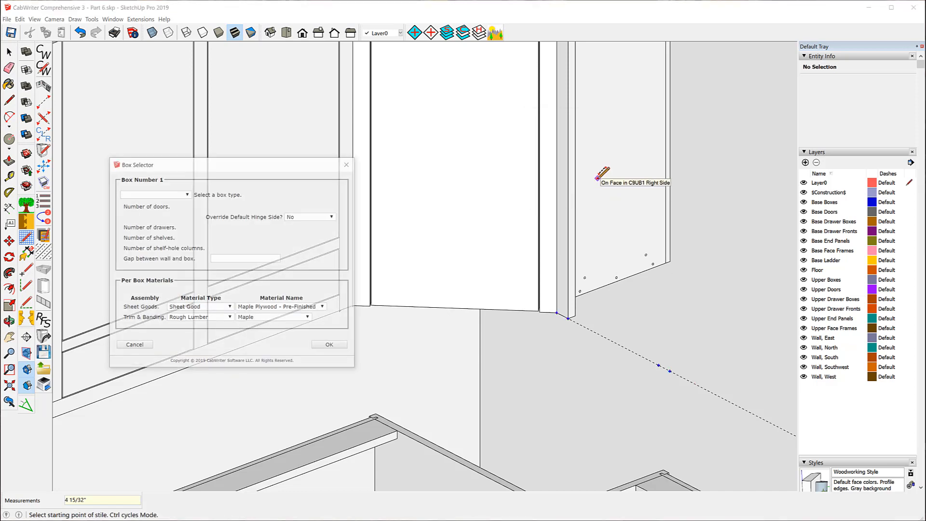
click(187, 195)
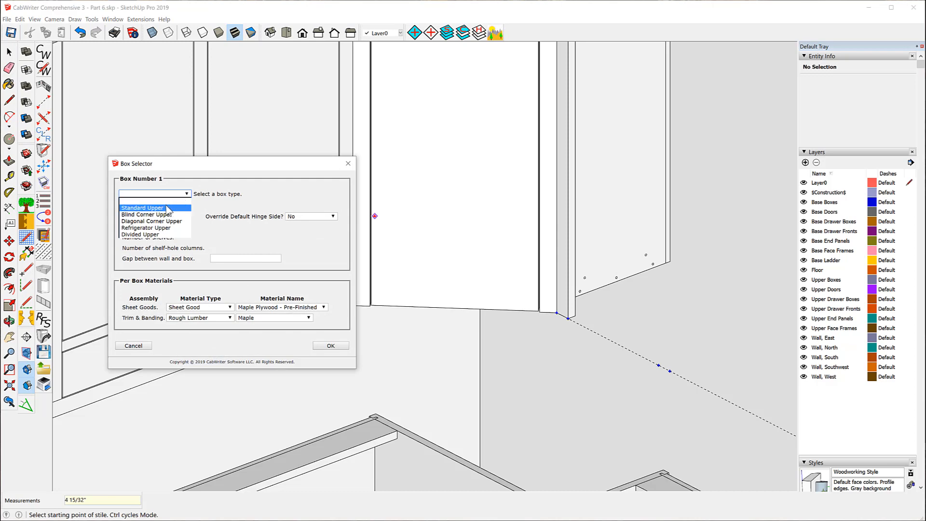
click(168, 208)
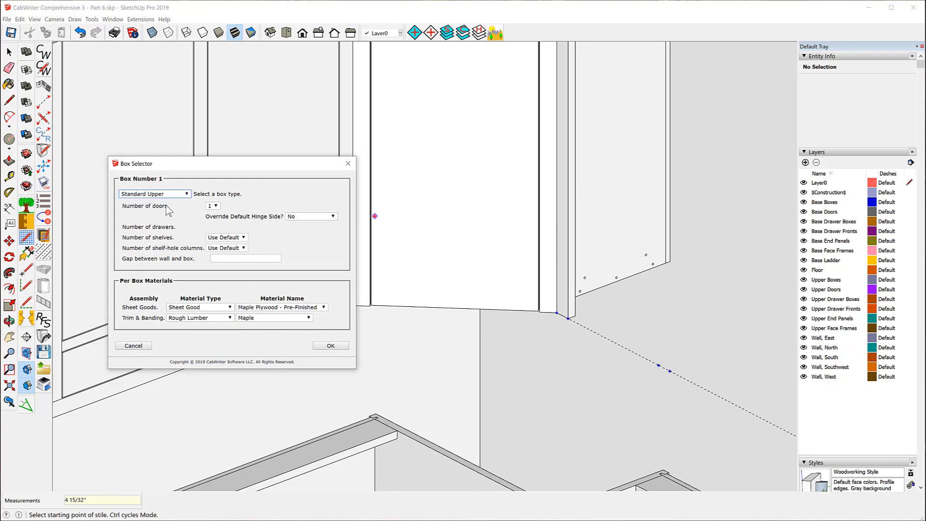
click(331, 347)
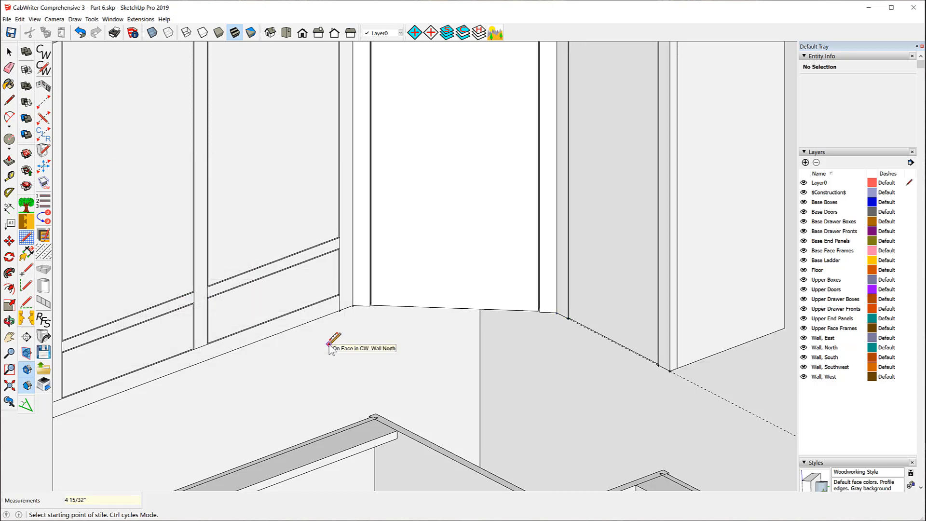
scroll(331, 346, down, 3)
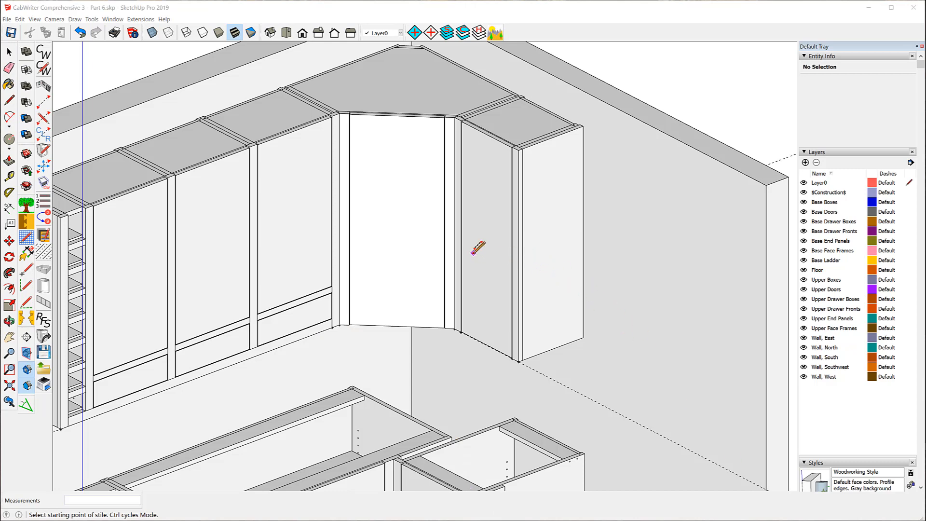
- Renumber the new east wall upper cabinet beside the corner cabinet as cabinet 17
click(11, 53)
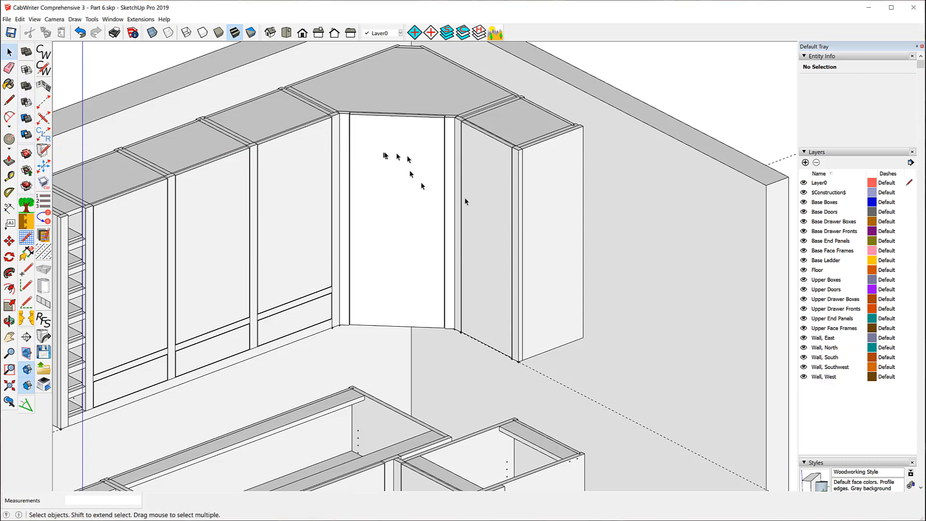
click(499, 179)
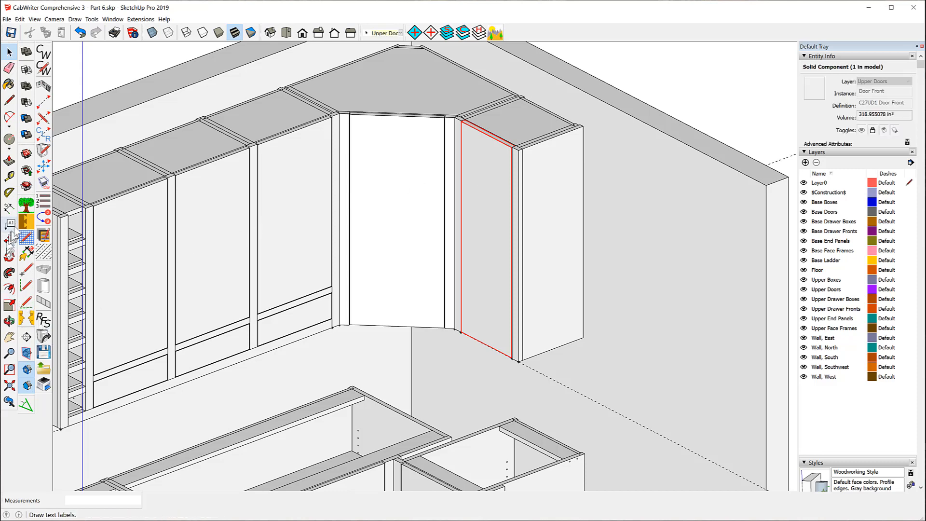
click(44, 218)
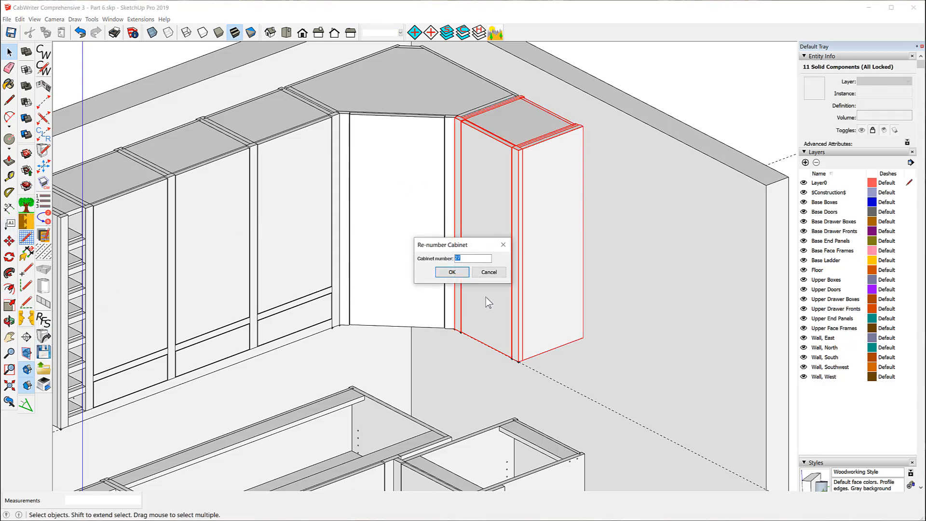
text(17)
click(452, 271)
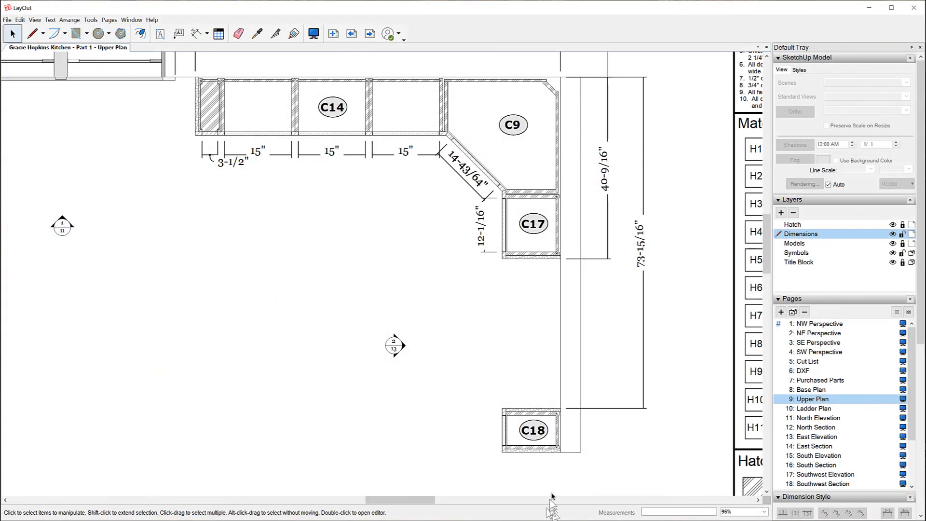
- Switch to the LayOut upper plan and examine cabinet C18's end construction and its distance from the northeast wall corner
scroll(564, 468, up, 5)
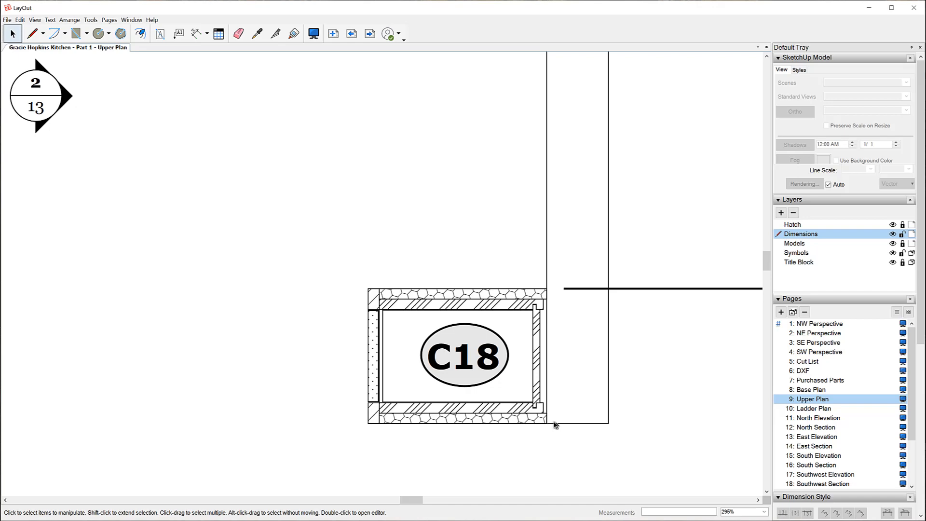
scroll(383, 338, down, 5)
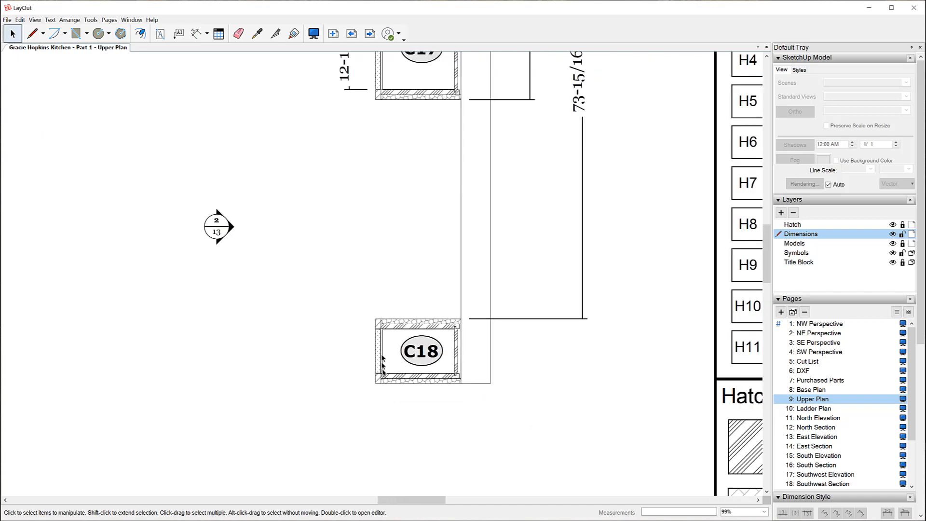
scroll(382, 366, down, 4)
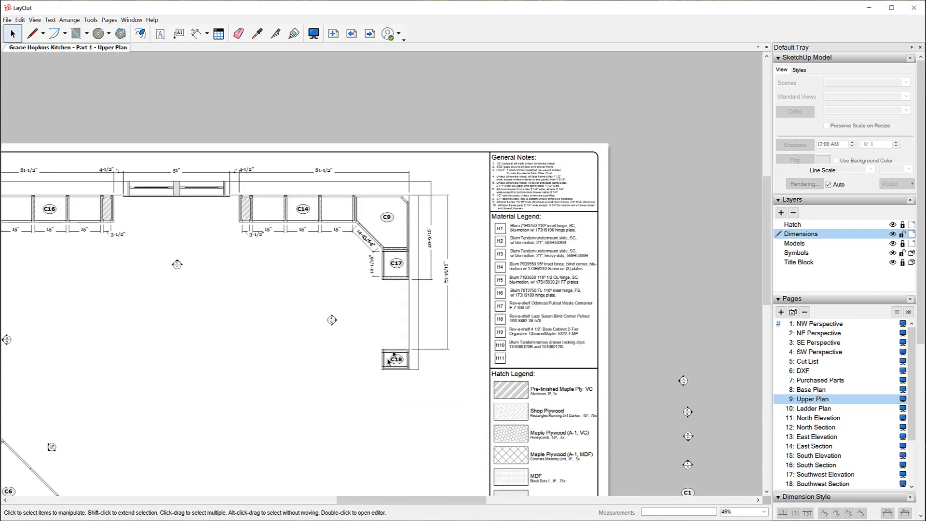
scroll(418, 200, up, 6)
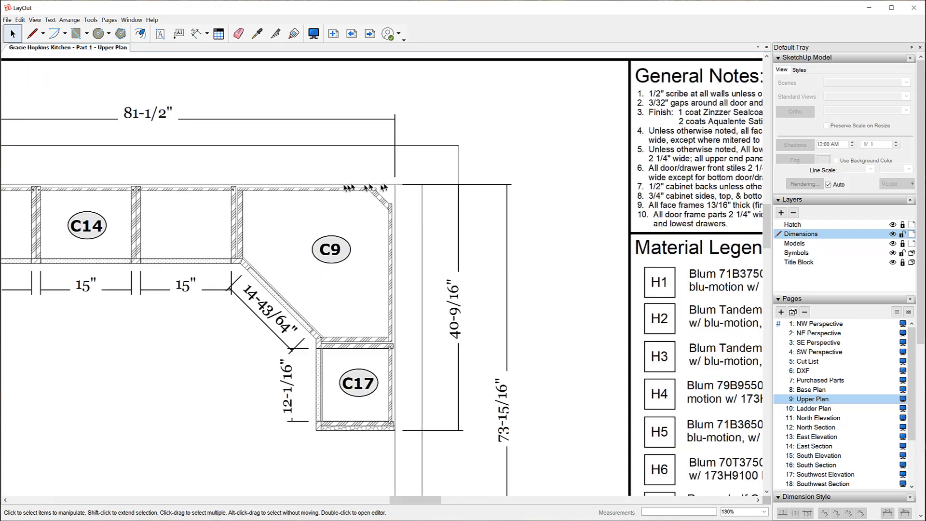
scroll(390, 180, down, 2)
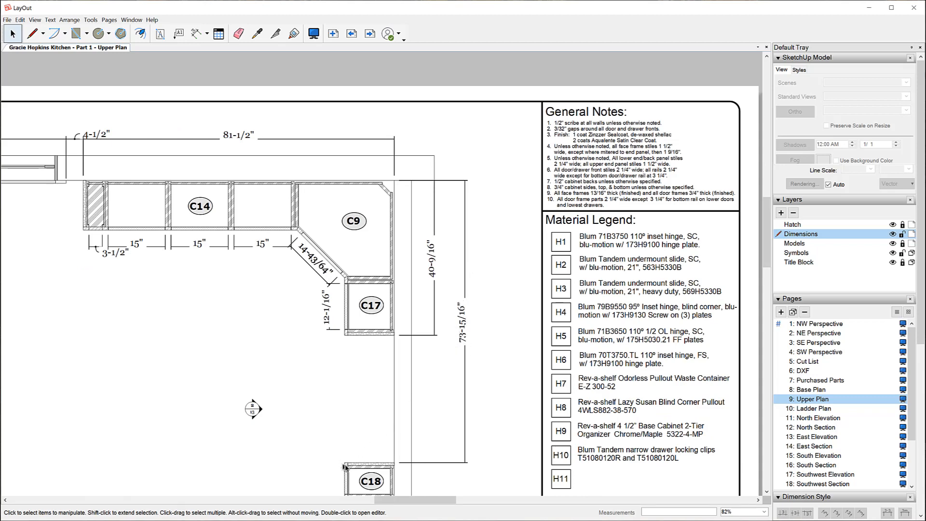
scroll(401, 323, down, 2)
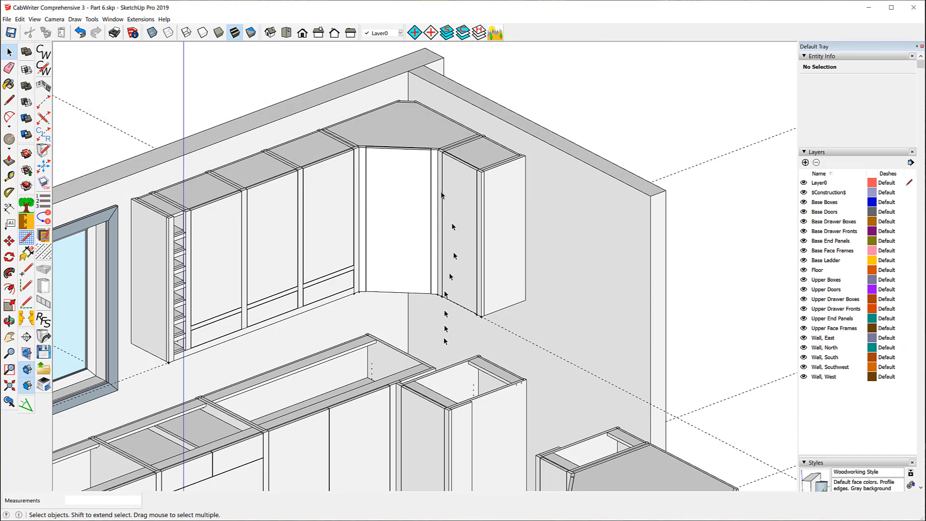
- In SketchUp, mark a guide point 73 15/16" from the northeast corner along the east wall's top edge and add a vertical guide through it
click(9, 177)
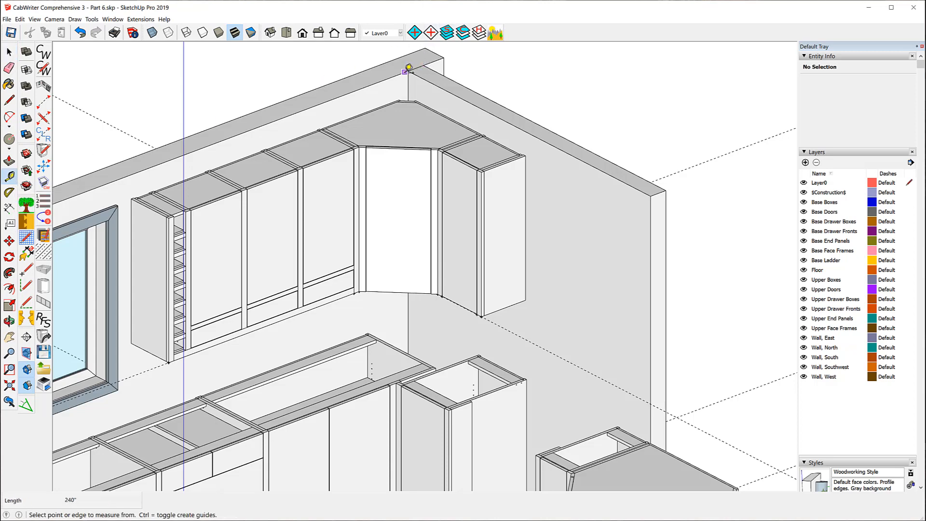
click(408, 71)
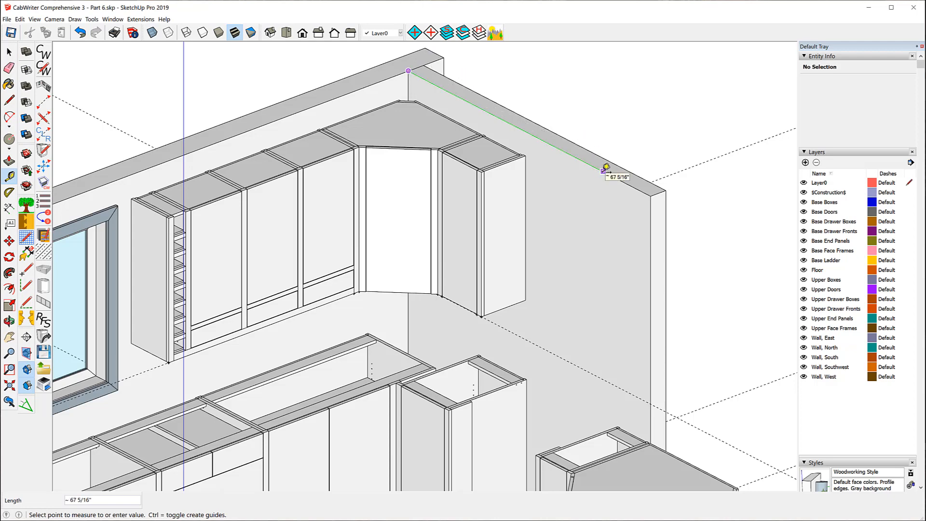
text(73 15)
key(Return)
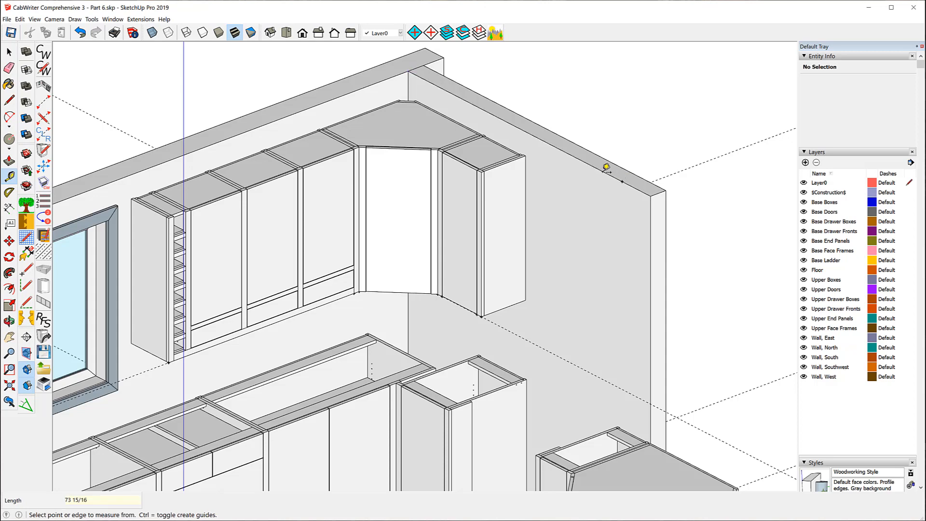
click(409, 87)
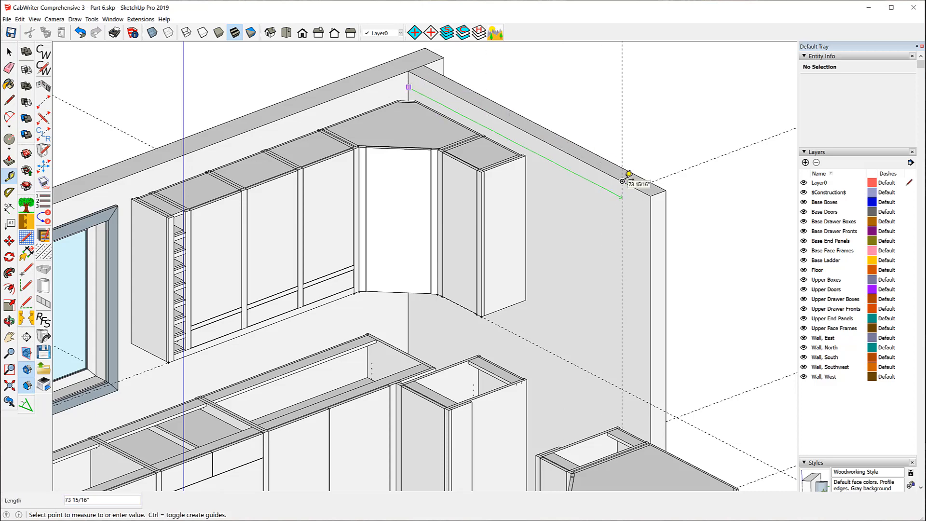
click(622, 181)
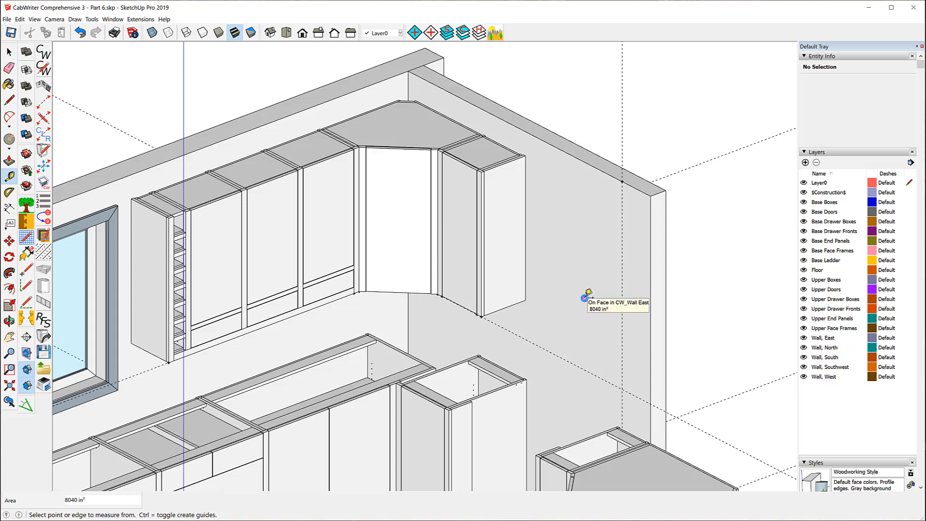
- Move the vertical guide 13" out from the east wall along the red axis
click(10, 51)
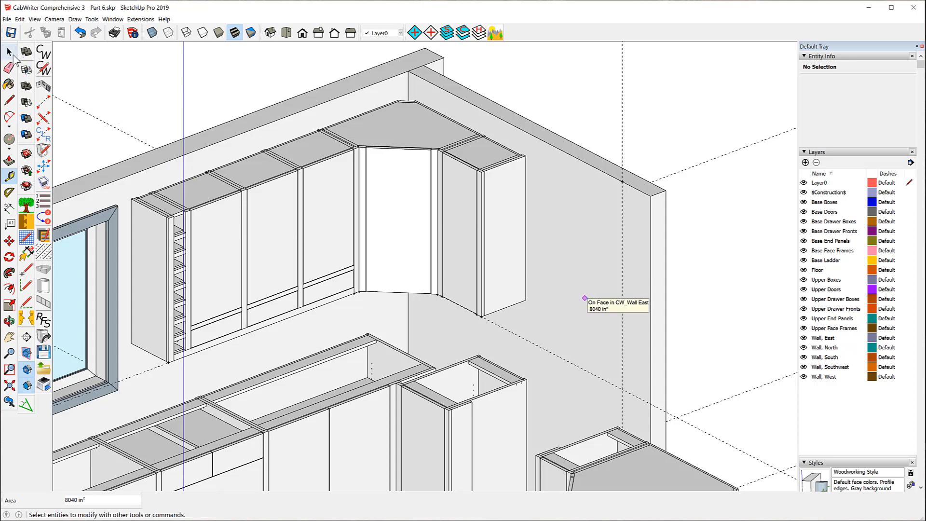
click(622, 290)
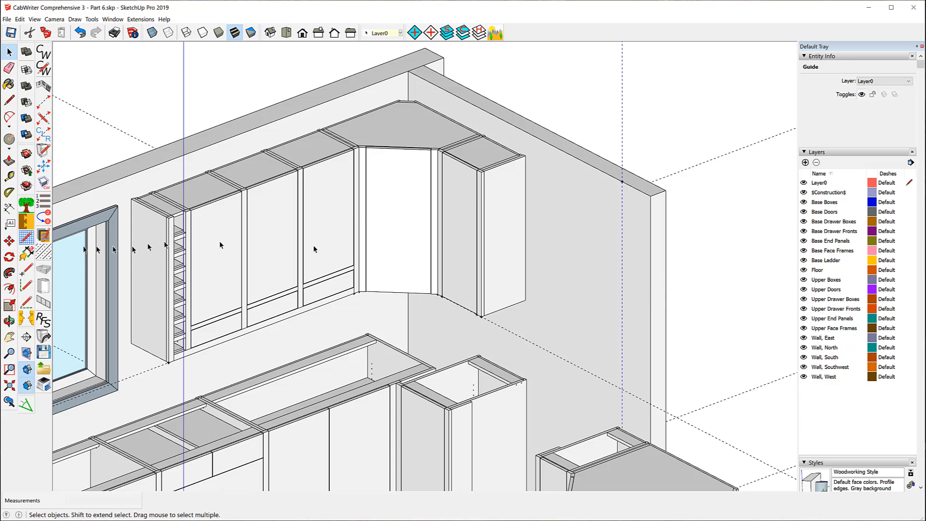
click(9, 241)
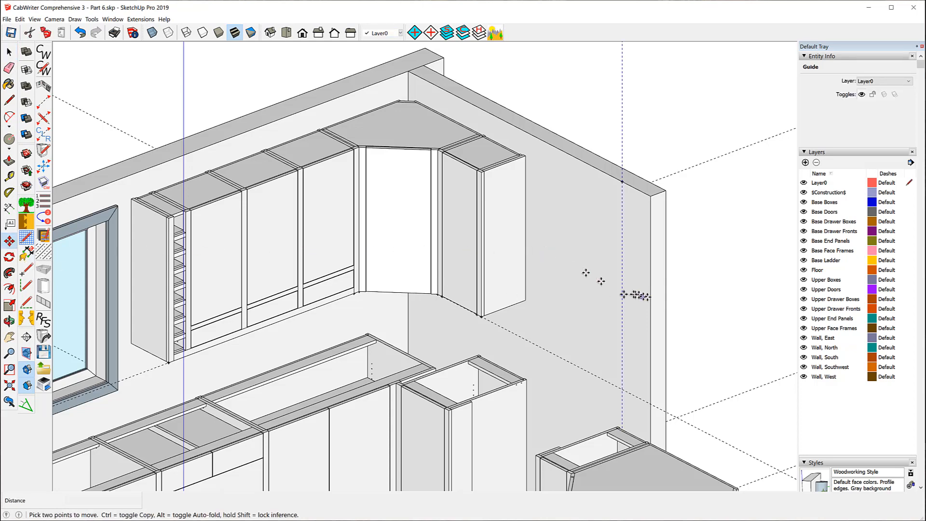
click(621, 292)
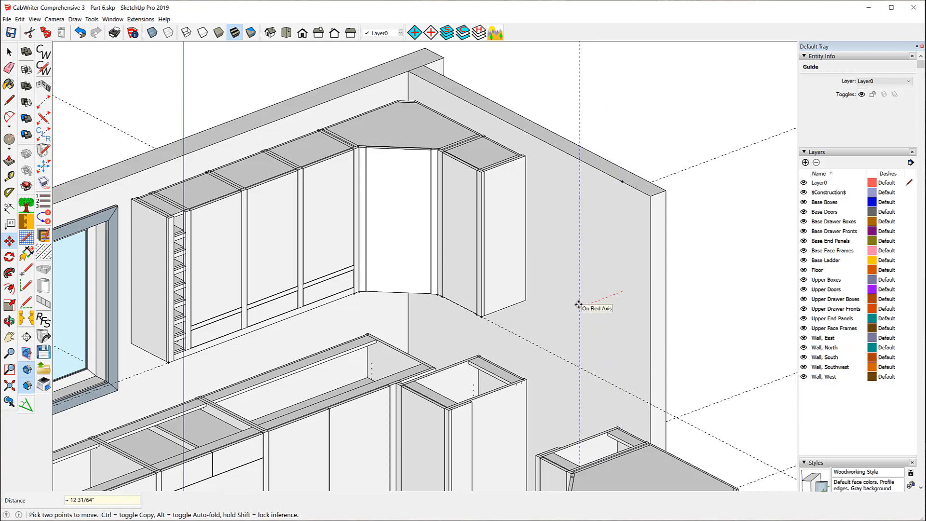
key(Return)
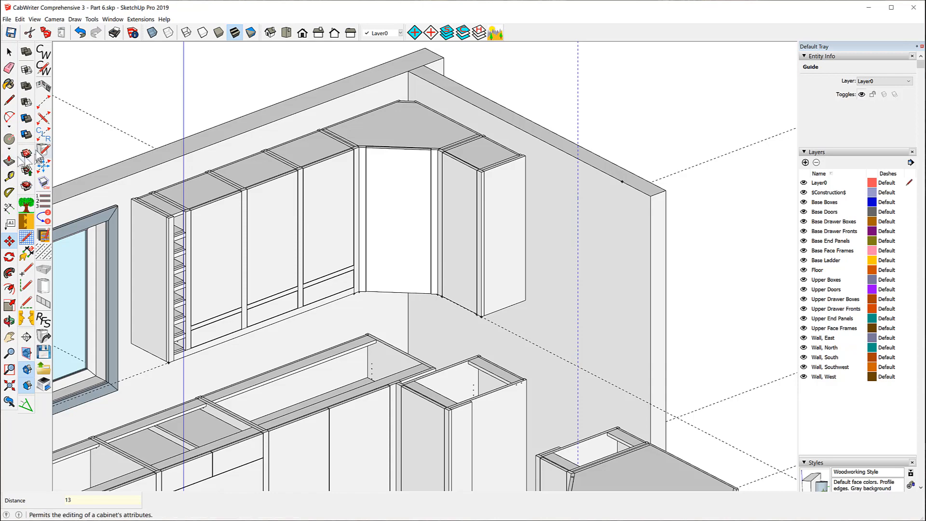
- Place a Left Sheet stile on the east wall's upper cabinet guide line, starting at its intersection with the vertical guide
click(43, 102)
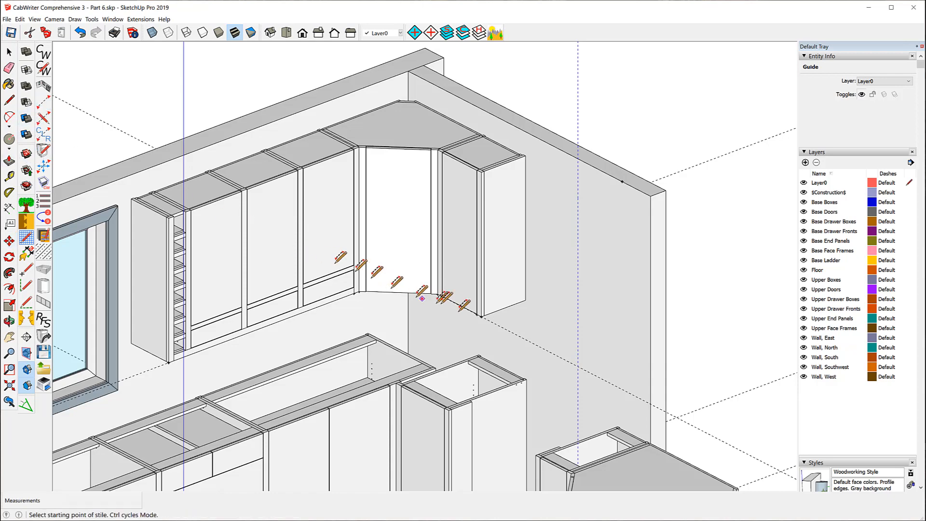
click(578, 365)
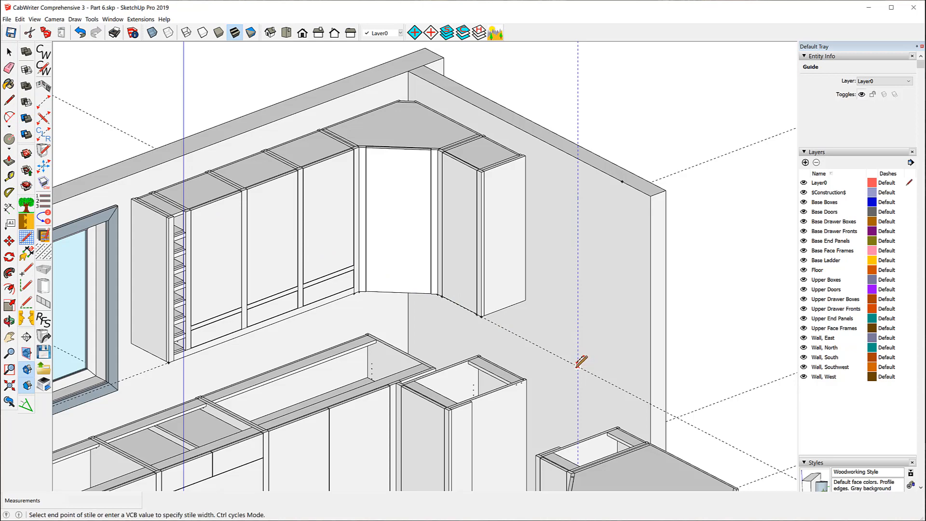
click(614, 386)
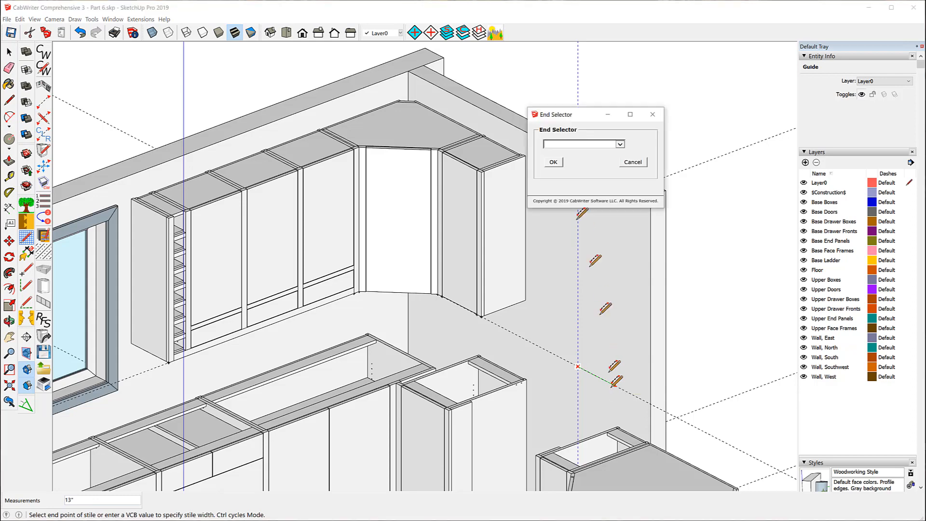
click(620, 145)
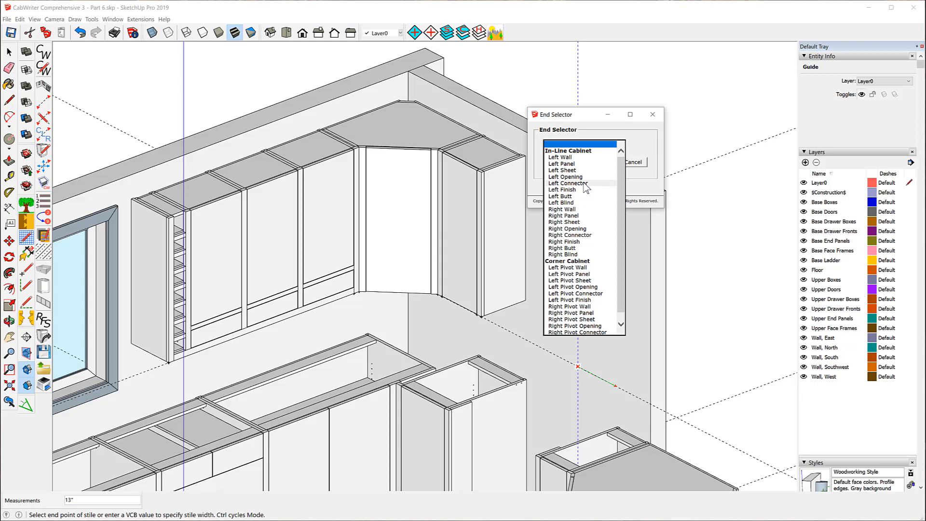
click(569, 183)
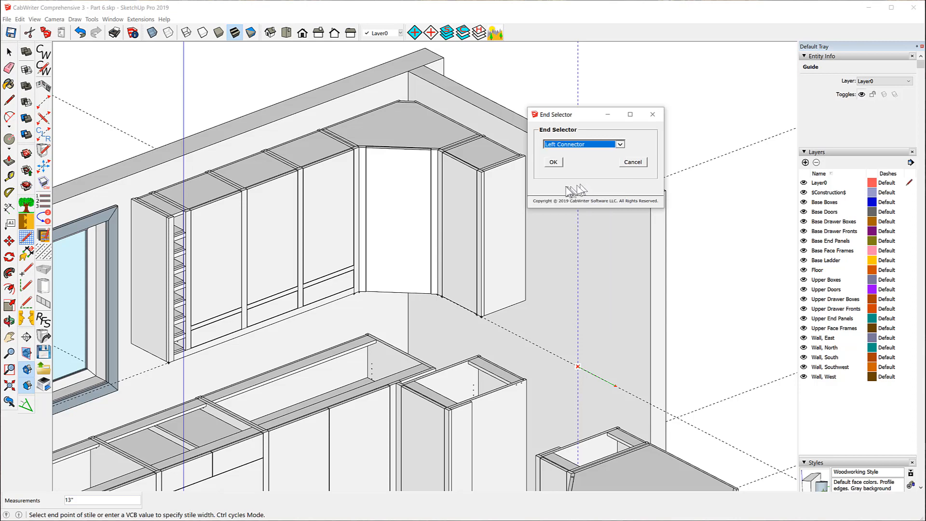
click(619, 145)
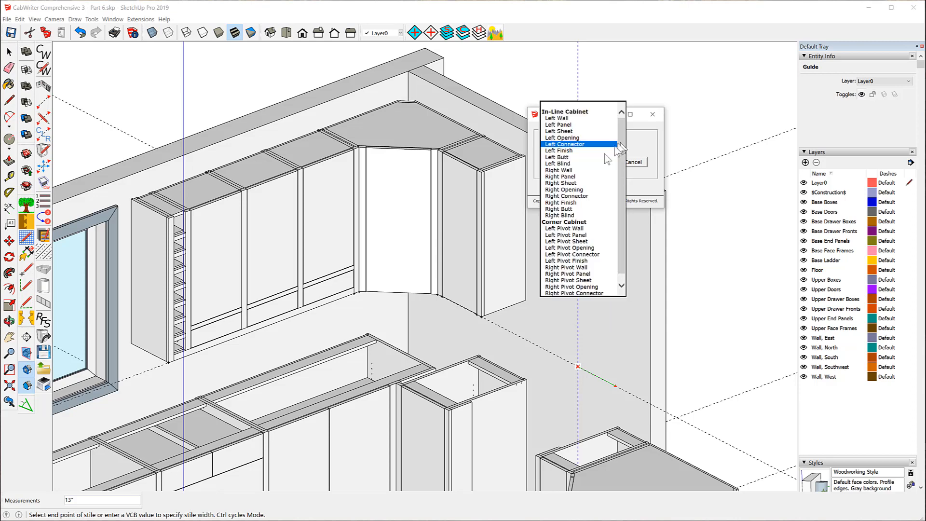
click(561, 131)
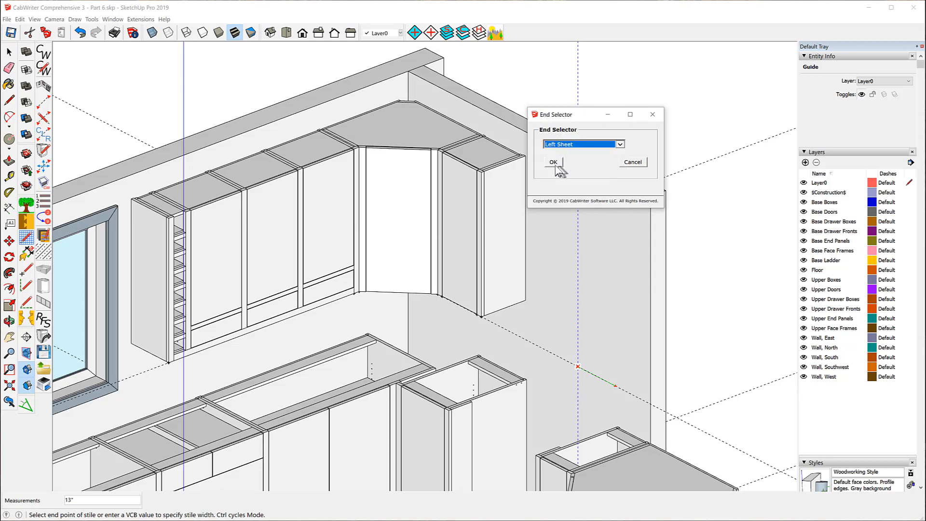
click(554, 162)
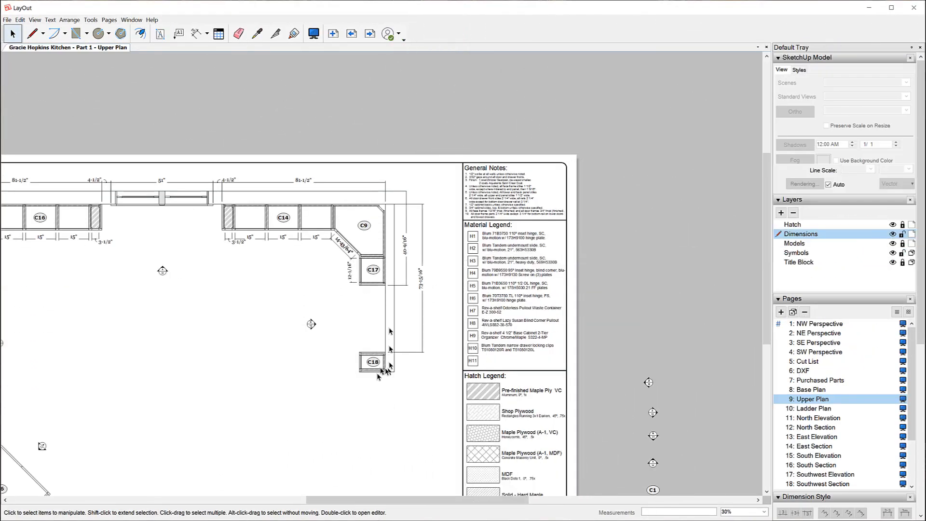
- Switch to the LayOut upper plan and examine the end panels and face frame of cabinet C18
scroll(372, 364, down, 3)
scroll(347, 341, up, 5)
scroll(345, 330, up, 4)
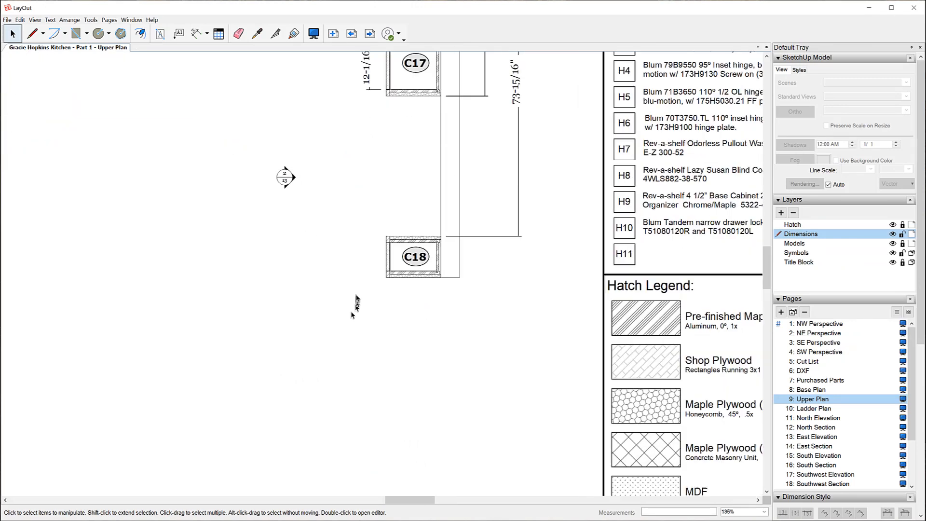
scroll(363, 271, up, 4)
scroll(434, 227, up, 7)
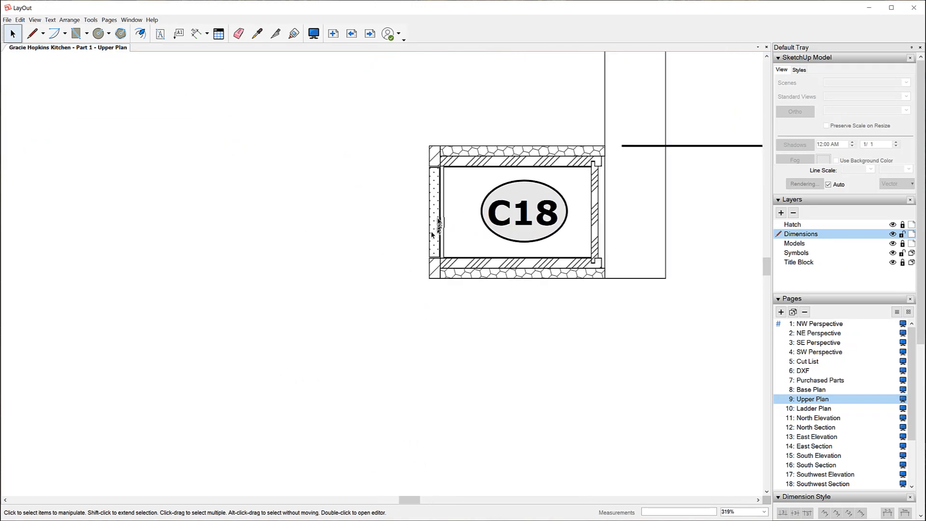
- Add a linear dimension to the face frame opening between the two stiles of cabinet C18, aligned with C17's opening dimension
scroll(434, 215, up, 1)
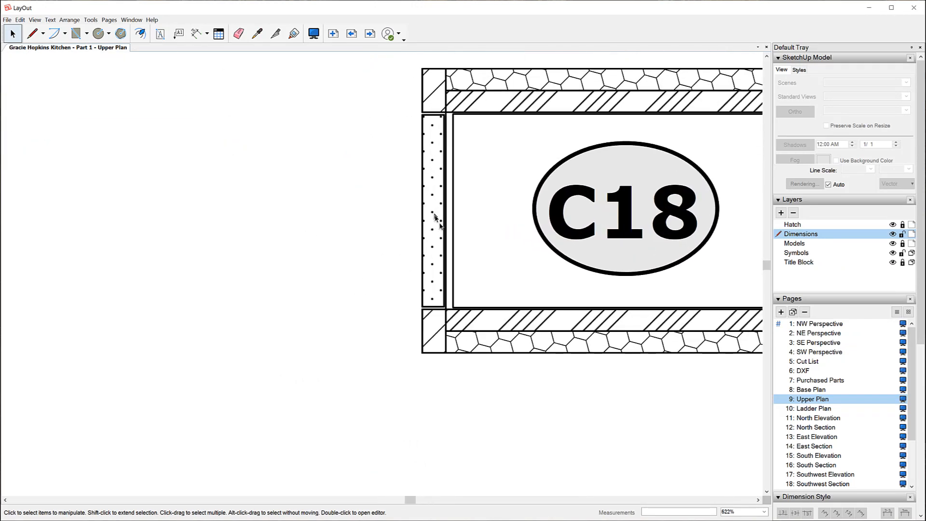
scroll(434, 217, down, 15)
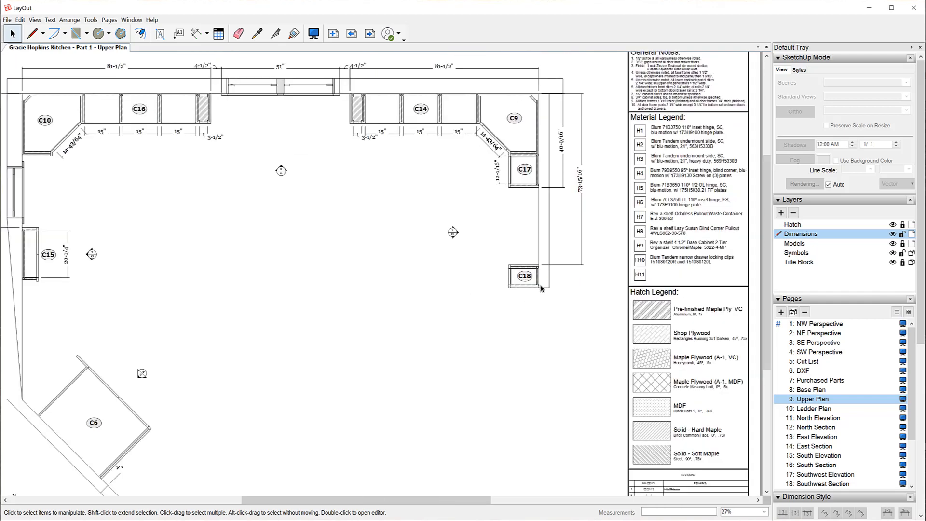
scroll(430, 265, down, 1)
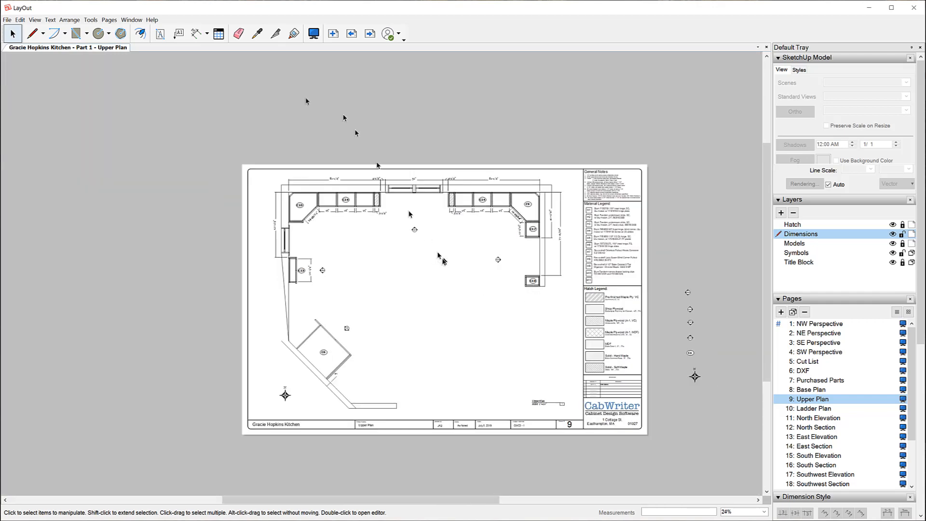
click(197, 34)
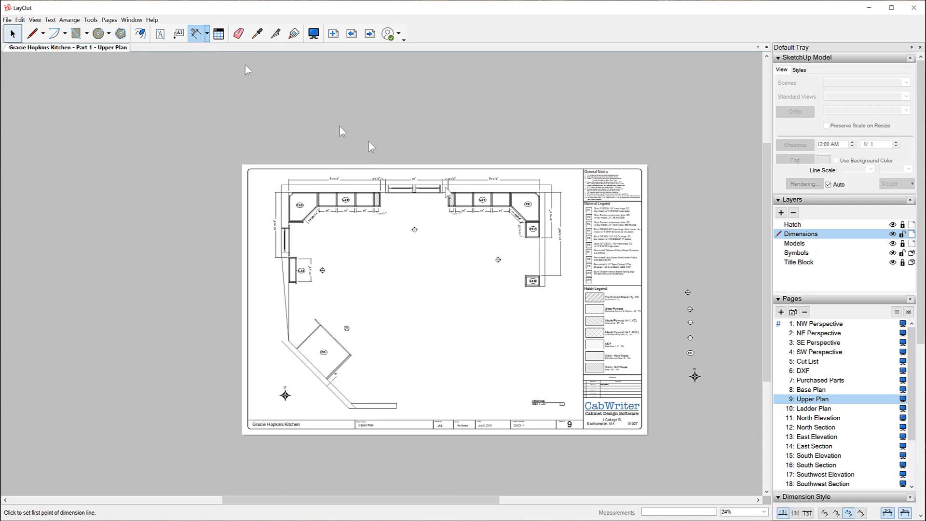
scroll(545, 283, up, 2)
scroll(545, 283, up, 8)
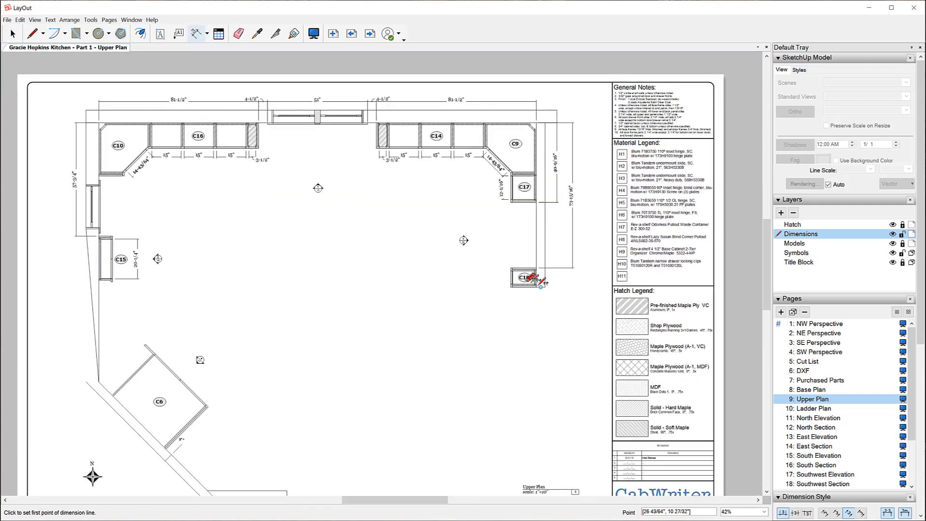
scroll(502, 267, up, 4)
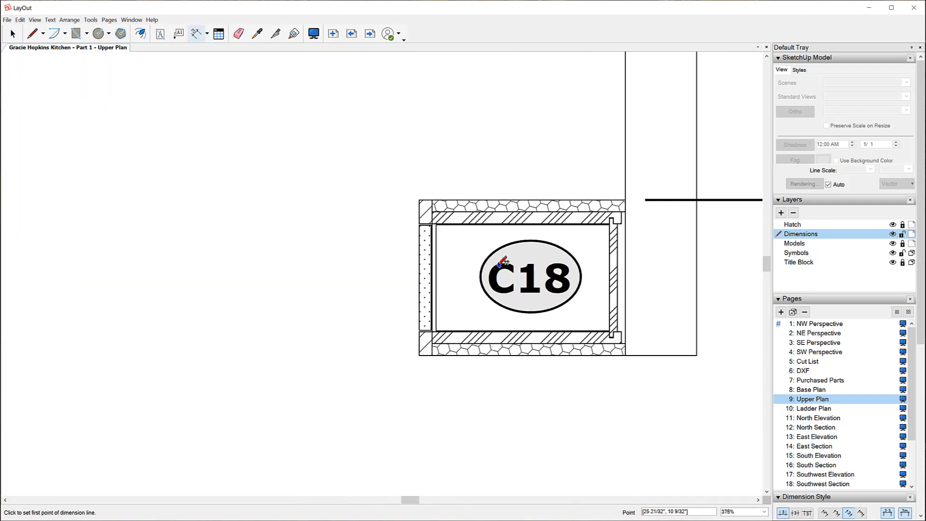
scroll(410, 206, up, 2)
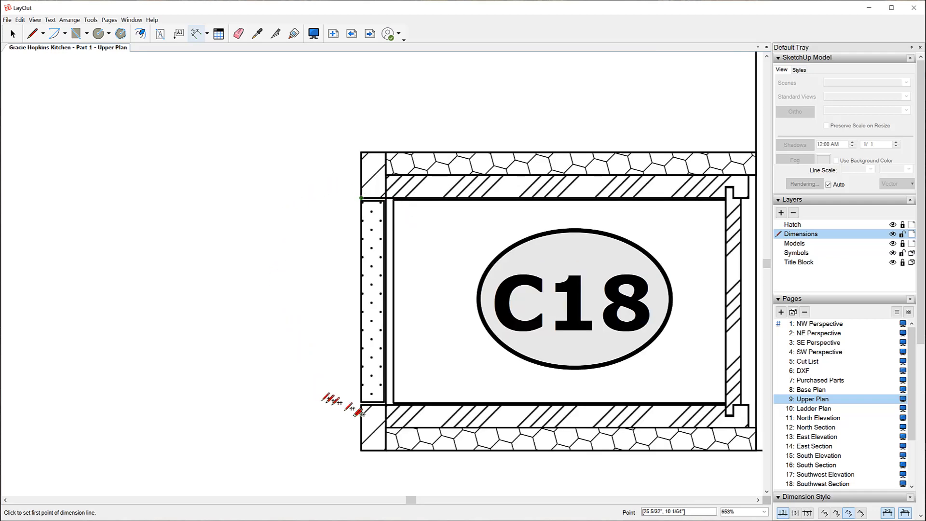
click(364, 404)
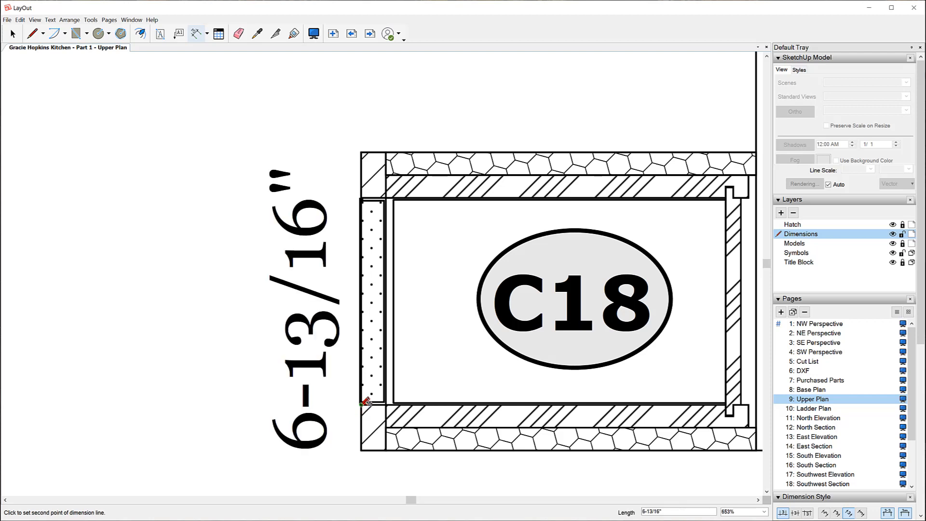
click(365, 402)
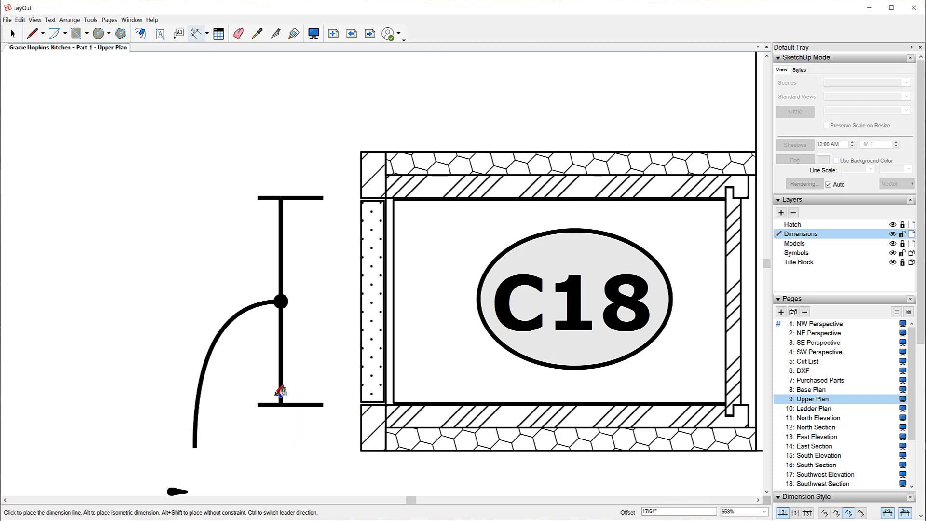
scroll(281, 391, down, 10)
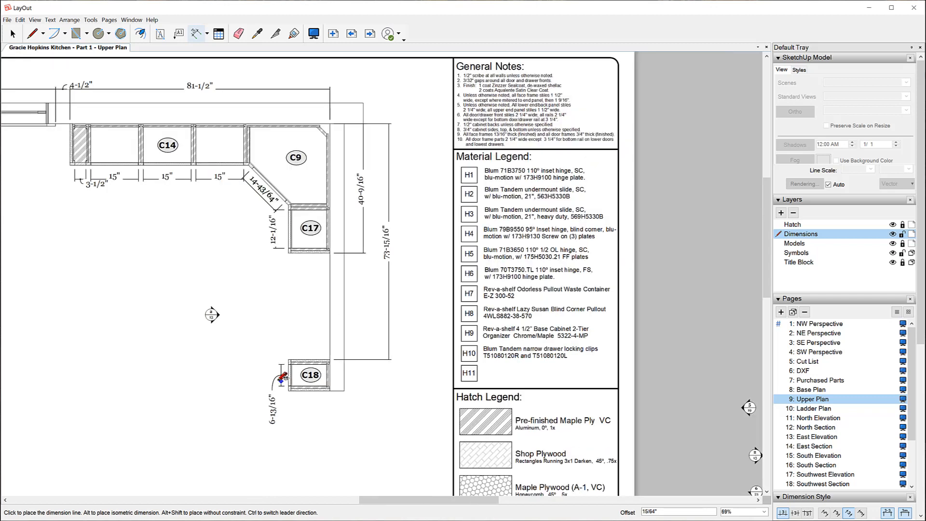
scroll(290, 263, down, 3)
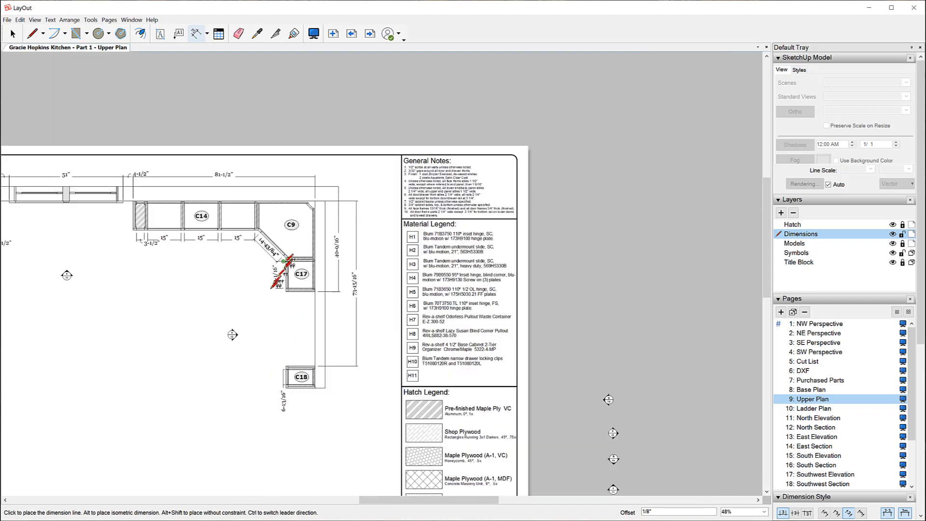
scroll(278, 286, up, 3)
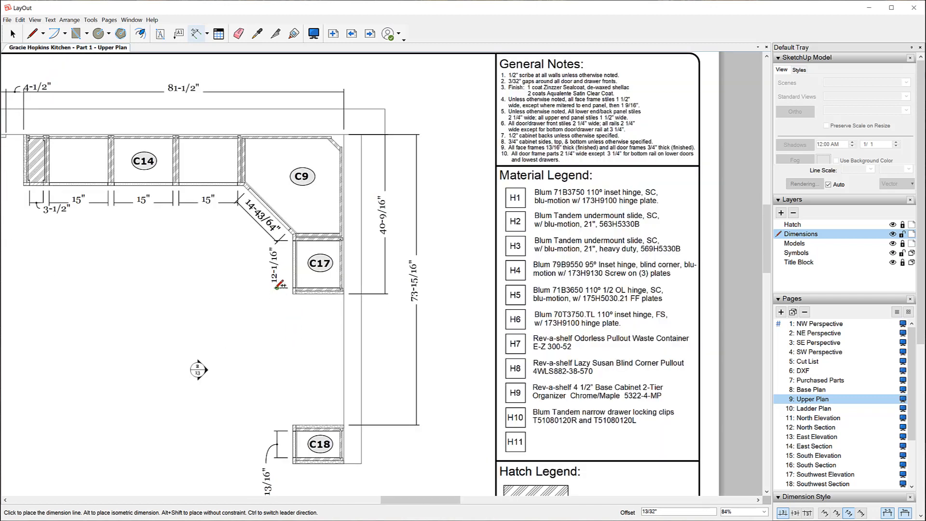
click(277, 288)
- Save the LayOut document with the upper plan
scroll(359, 196, down, 3)
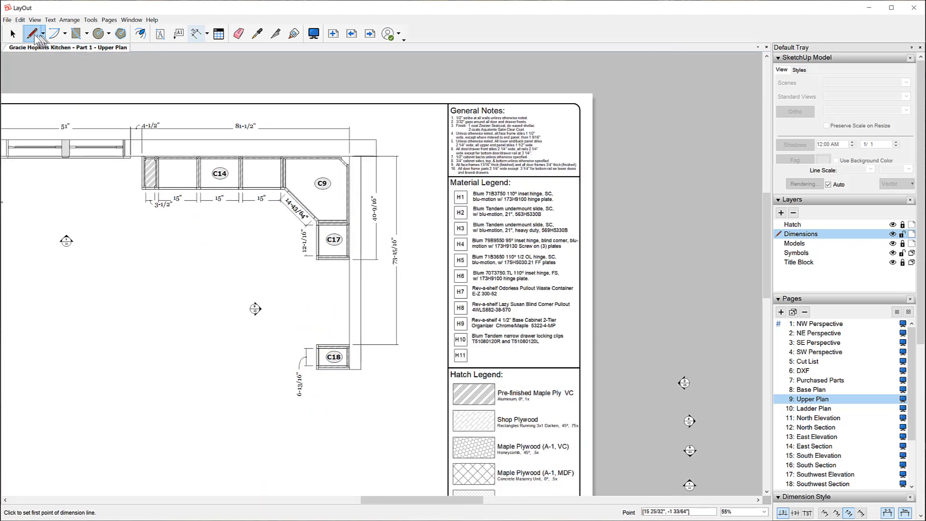
click(8, 20)
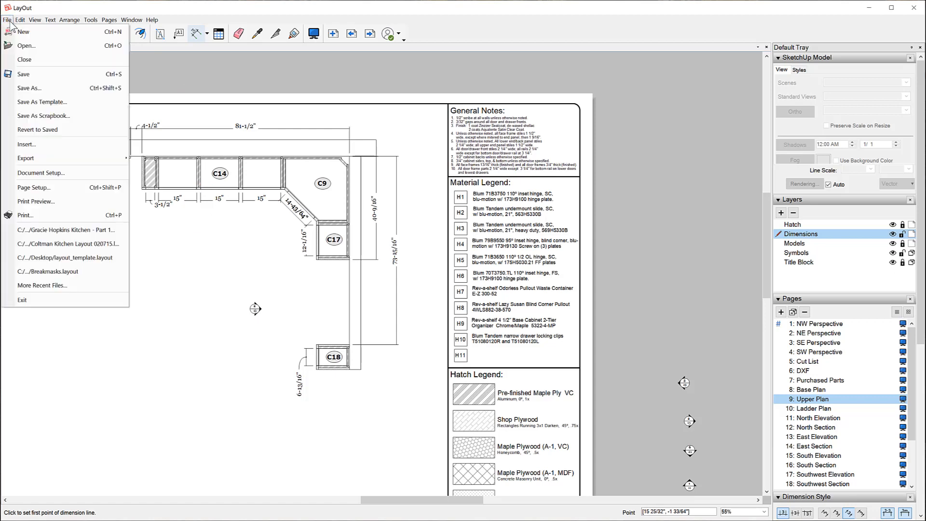
click(23, 75)
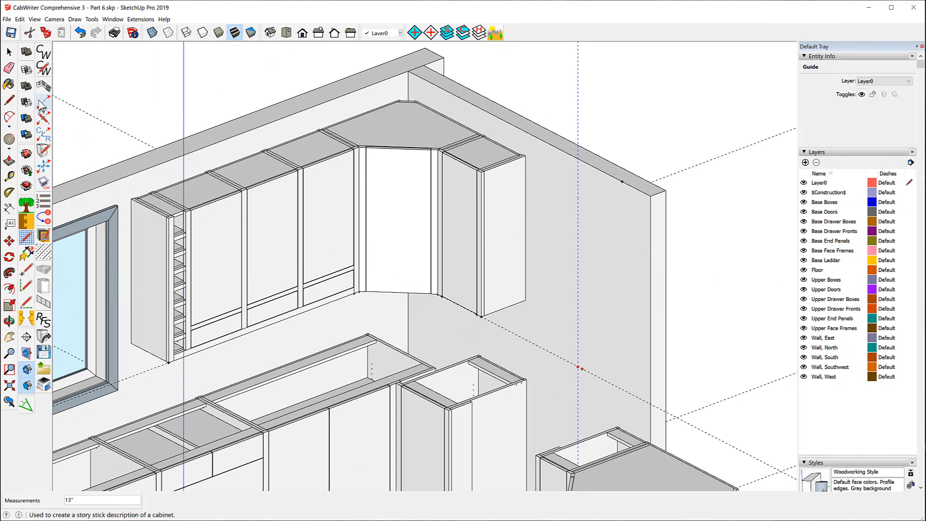
- In SketchUp, place a Right Sheet stile on the east wall's upper guide line, starting 6 13/16" past the Left Sheet stile's end
click(582, 368)
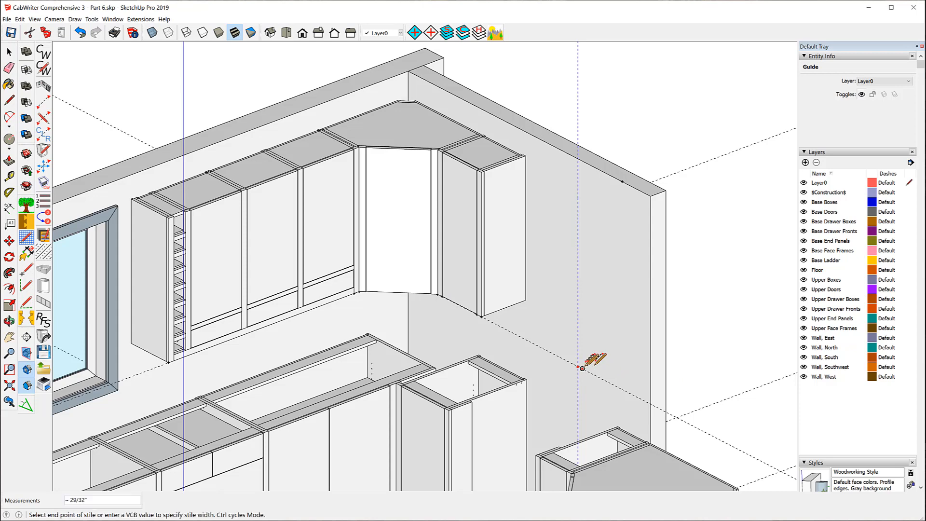
click(621, 388)
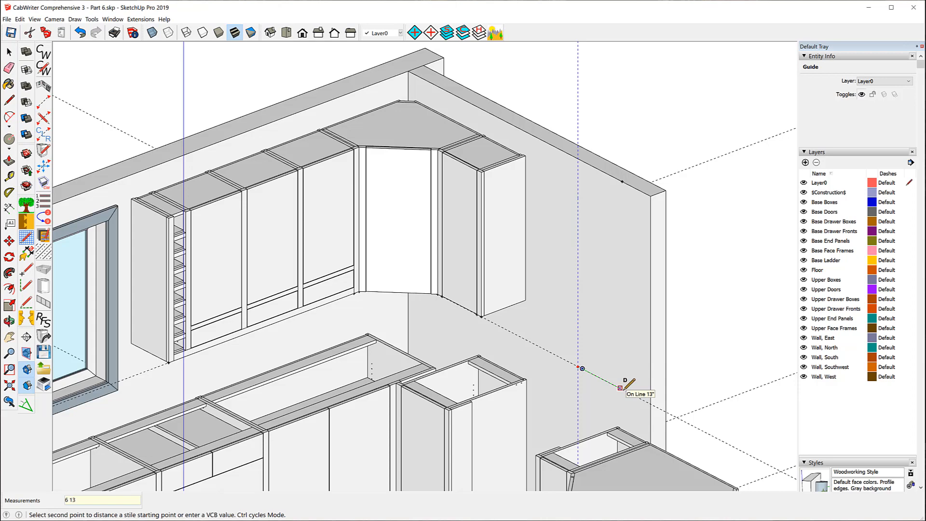
click(622, 387)
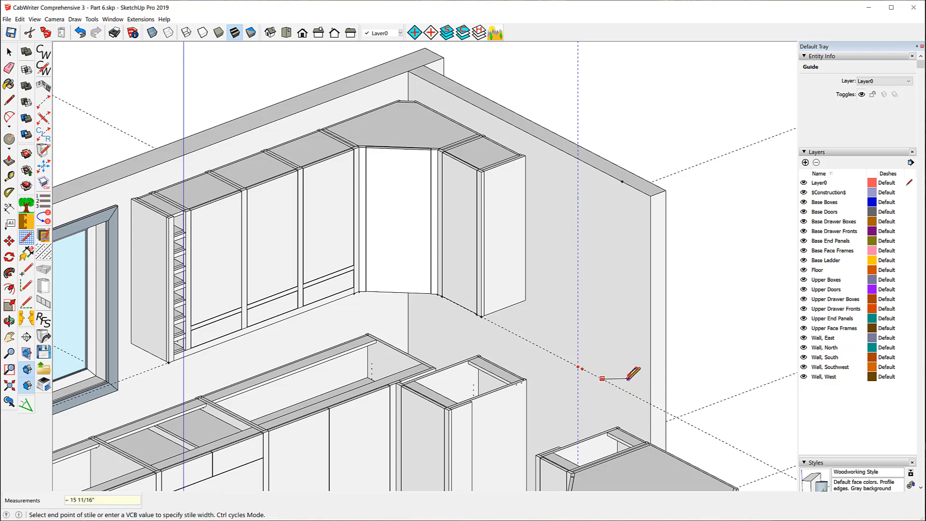
click(627, 388)
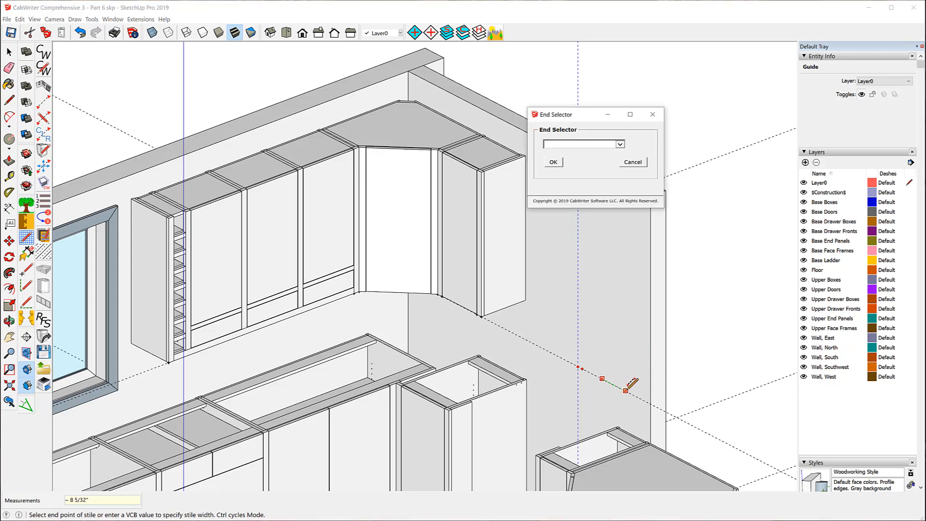
click(620, 144)
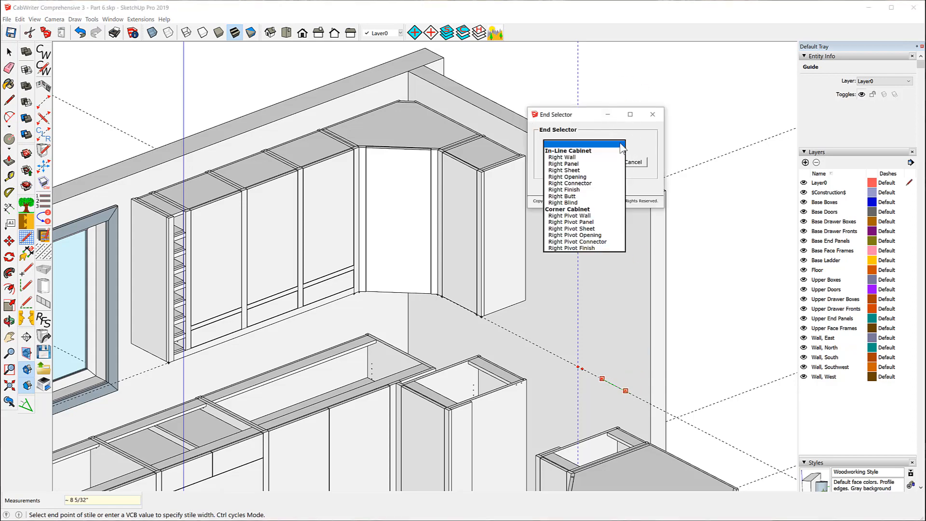
click(565, 175)
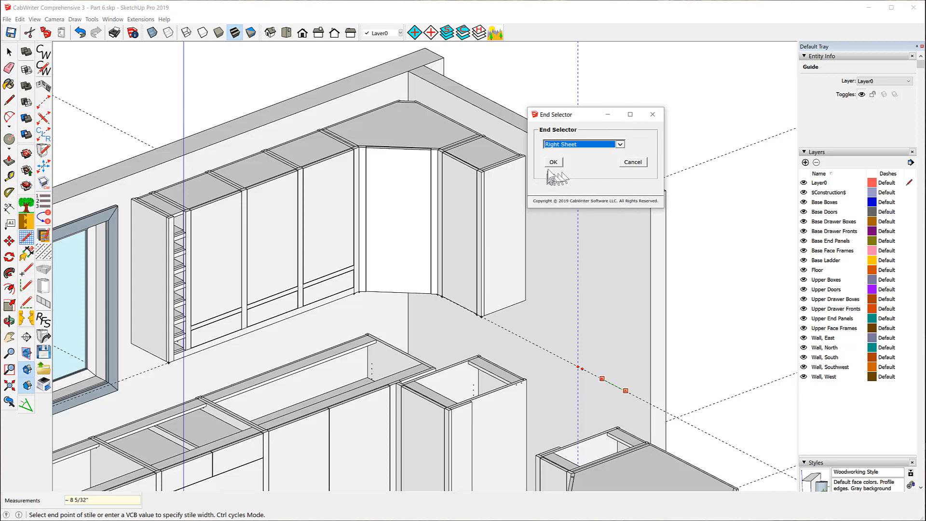
click(554, 162)
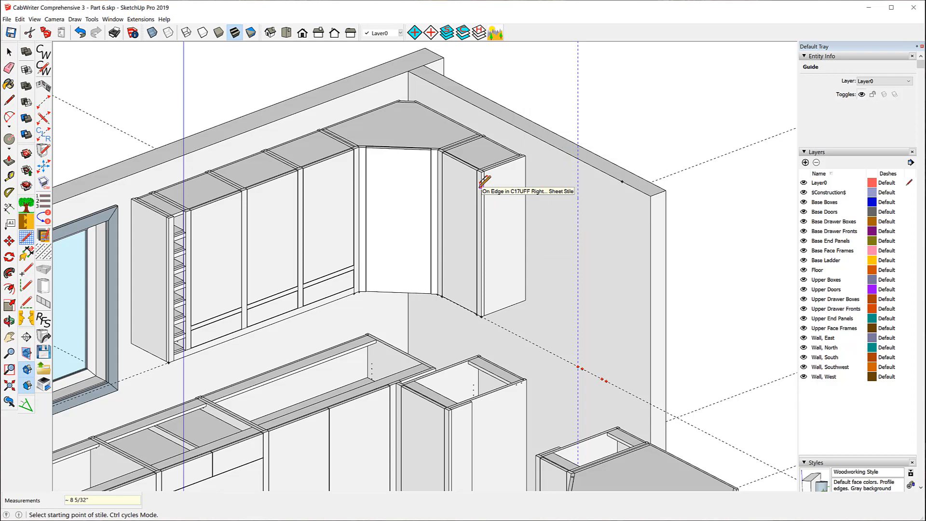
- Draw cabinet C18 from its story stick as a one-door Standard Upper box with the default shelves and materials
click(481, 185)
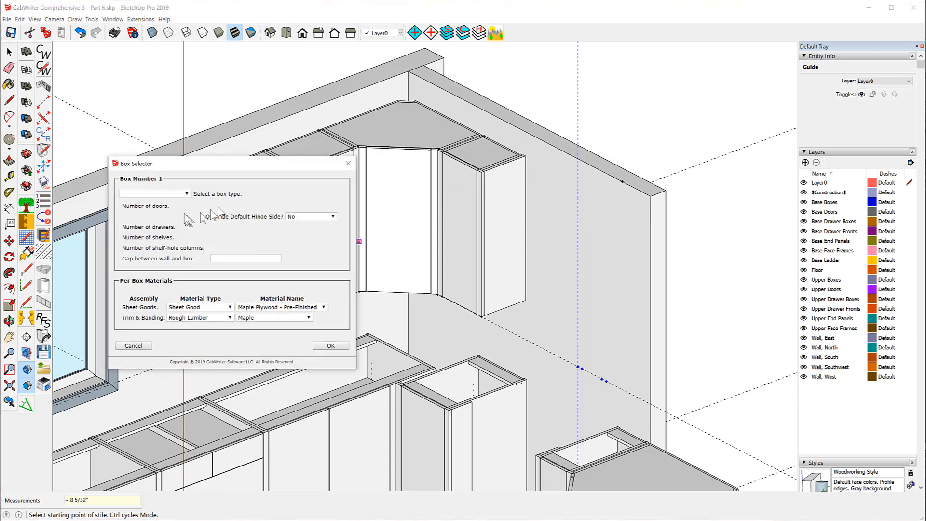
click(187, 193)
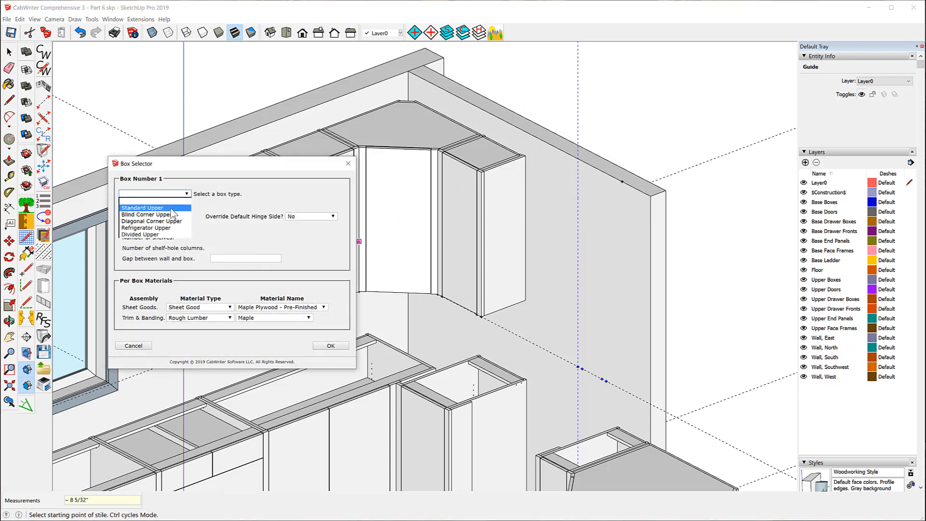
click(171, 208)
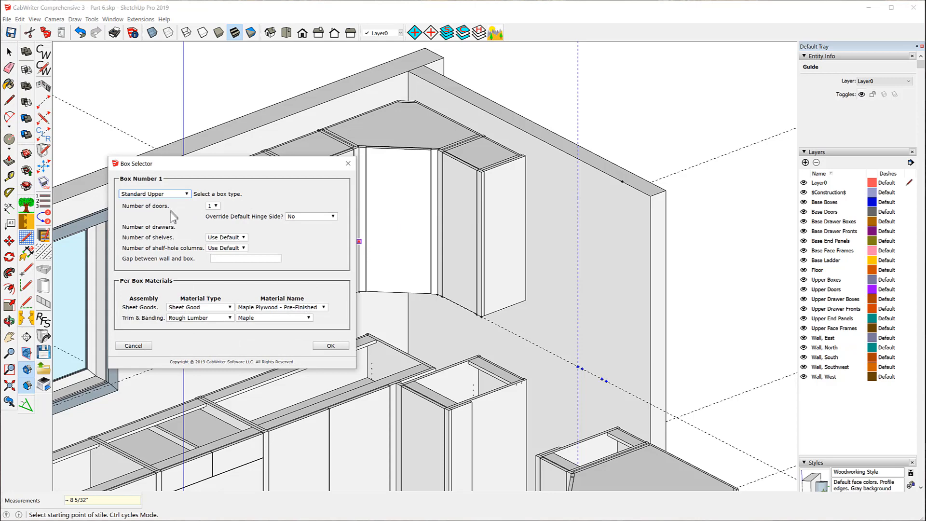
click(331, 347)
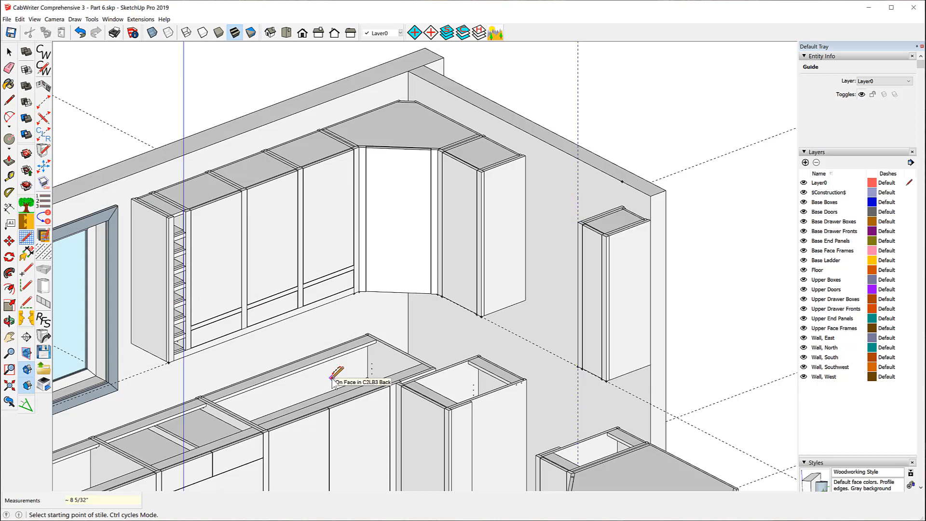
scroll(695, 234, up, 6)
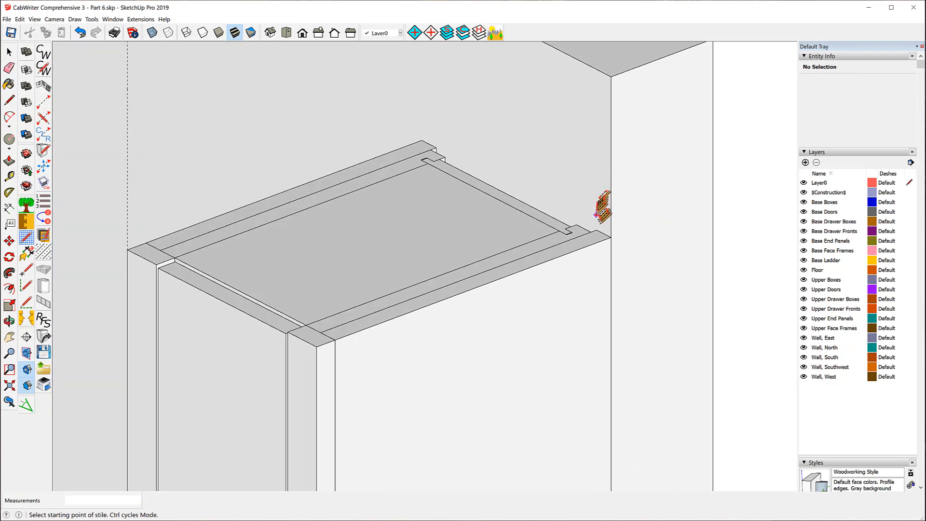
scroll(657, 99, down, 8)
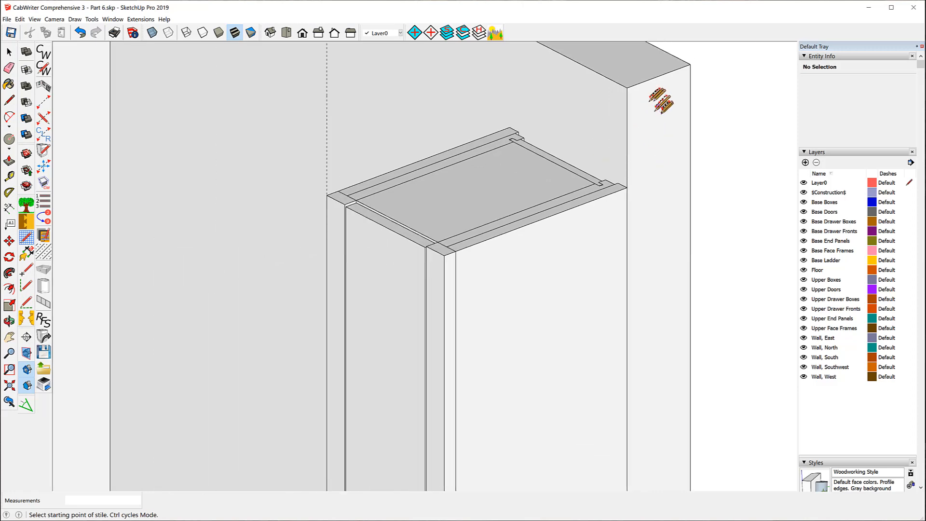
scroll(584, 118, down, 10)
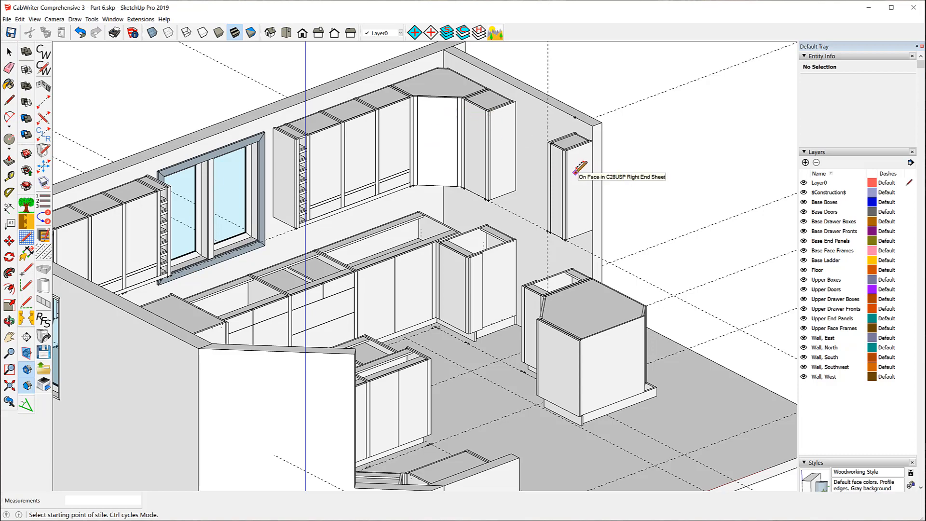
middle_drag(634, 196, 161, 166)
scroll(305, 299, down, 4)
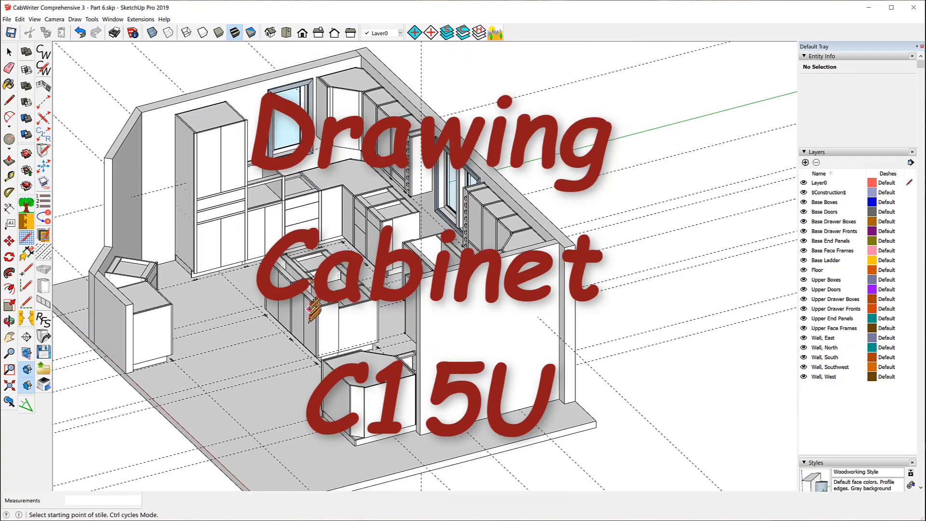
middle_drag(328, 186, 440, 104)
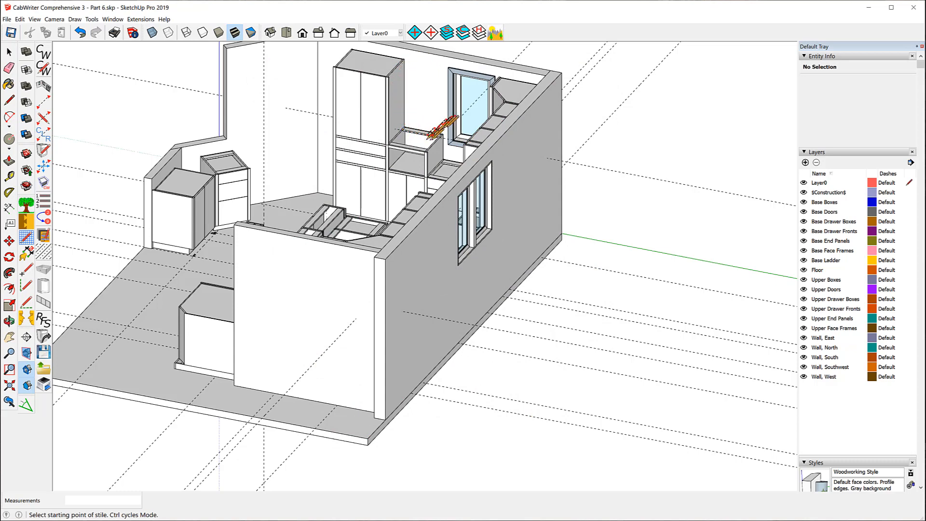
key(space)
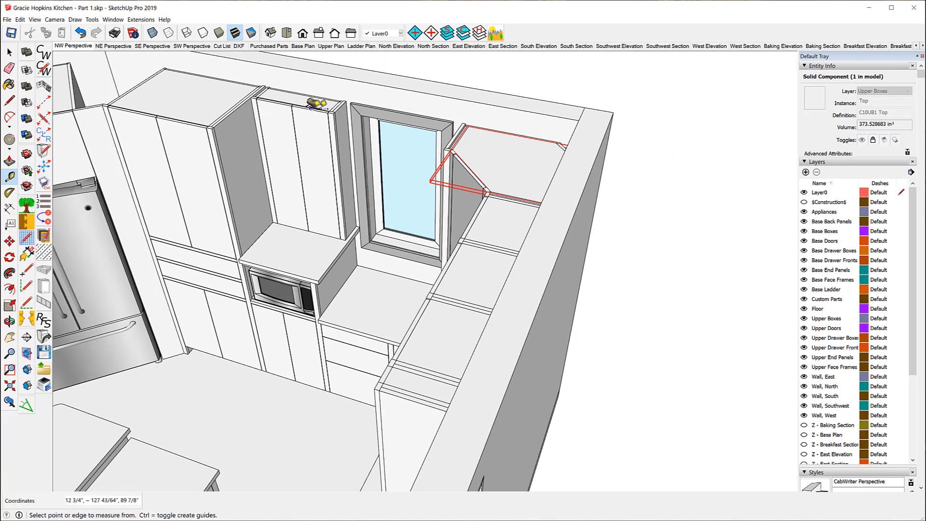
scroll(345, 94, up, 1)
scroll(345, 94, up, 3)
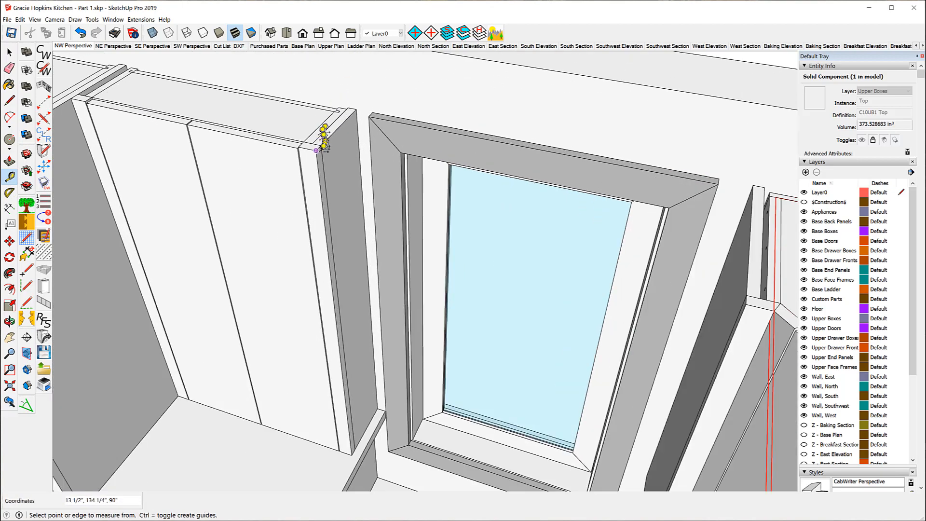
click(308, 147)
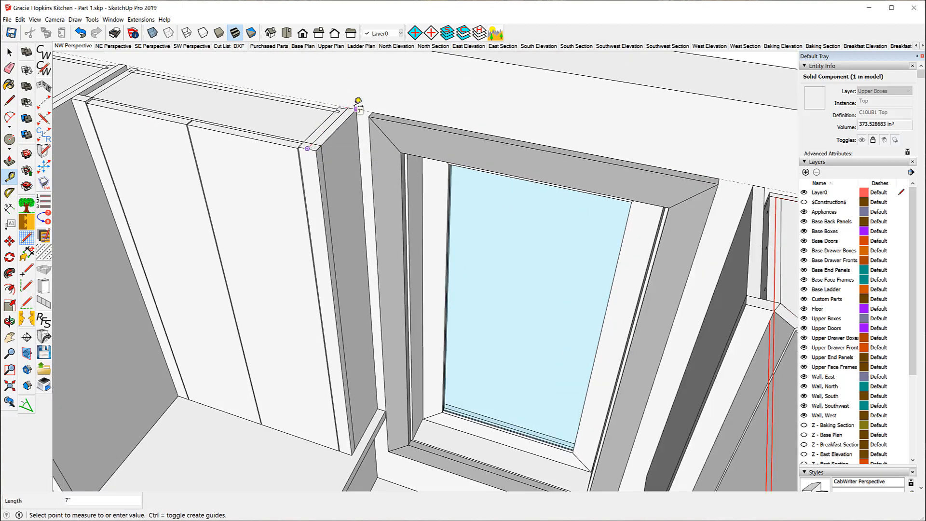
click(221, 218)
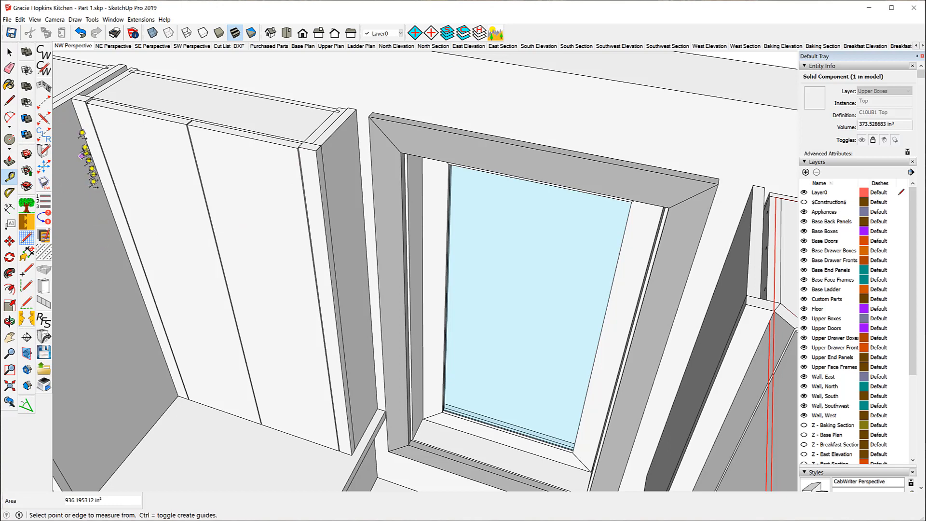
- Measure the width of the upper cabinet above the microwave
click(78, 118)
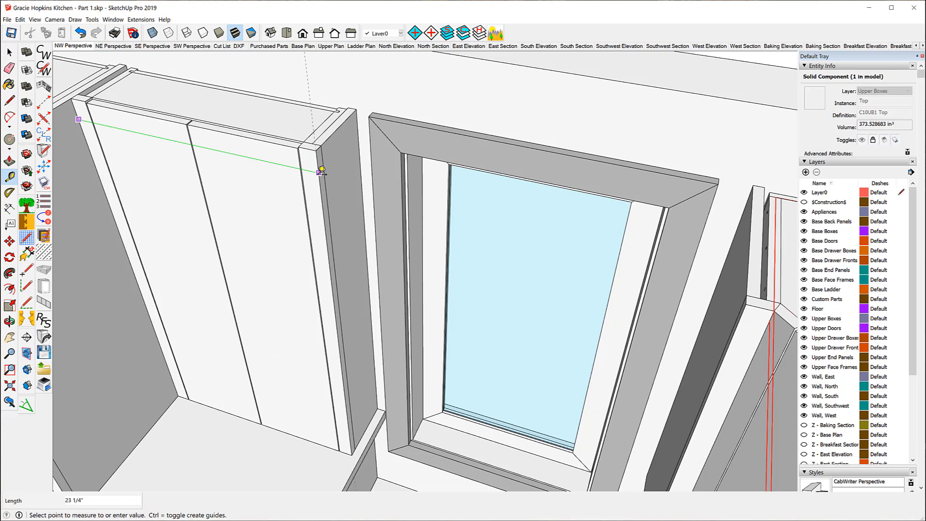
scroll(319, 170, down, 10)
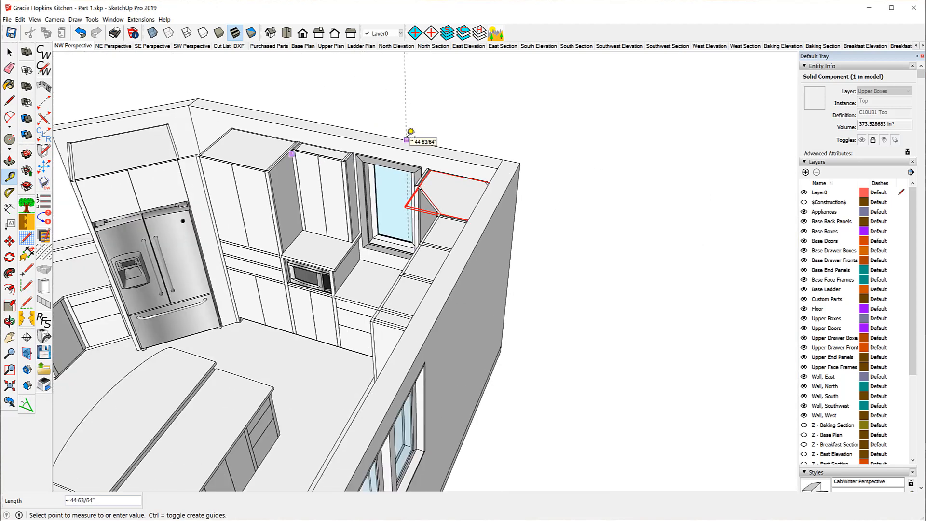
key(Escape)
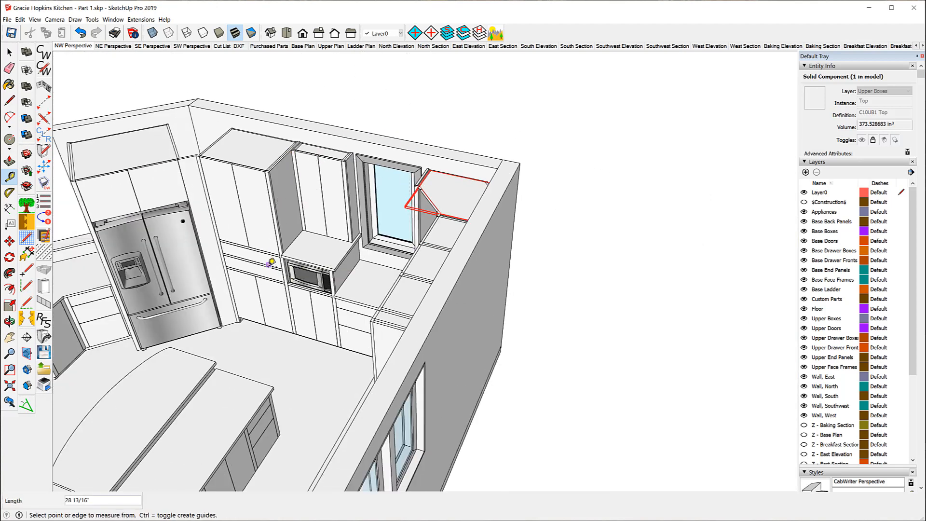
- Show the guides and the $Construction$ layer, and measure the height from the floor guide to the bottom of the upper cabinet above the microwave
click(38, 22)
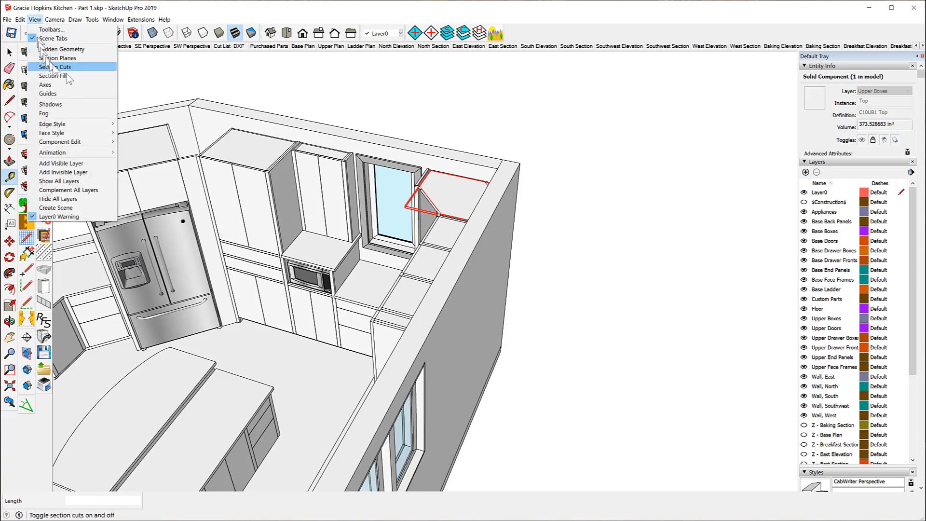
click(59, 94)
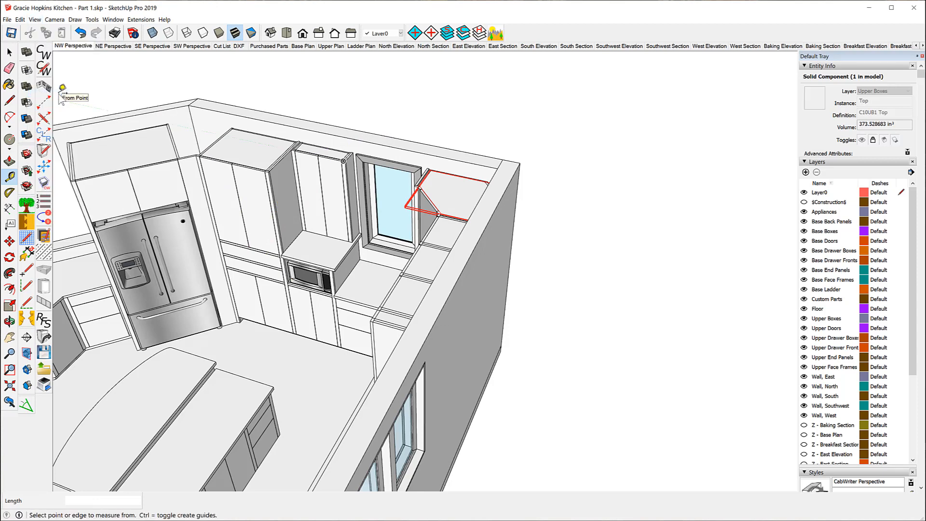
click(804, 202)
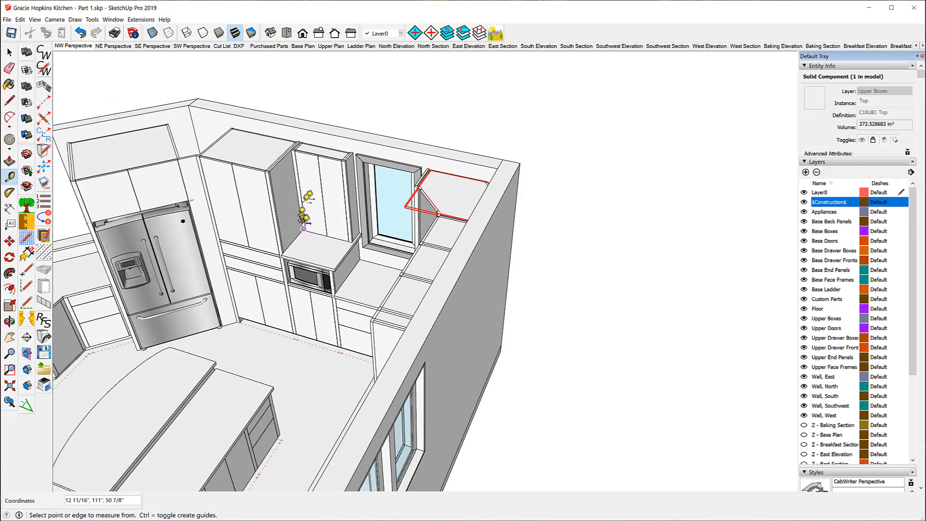
click(312, 343)
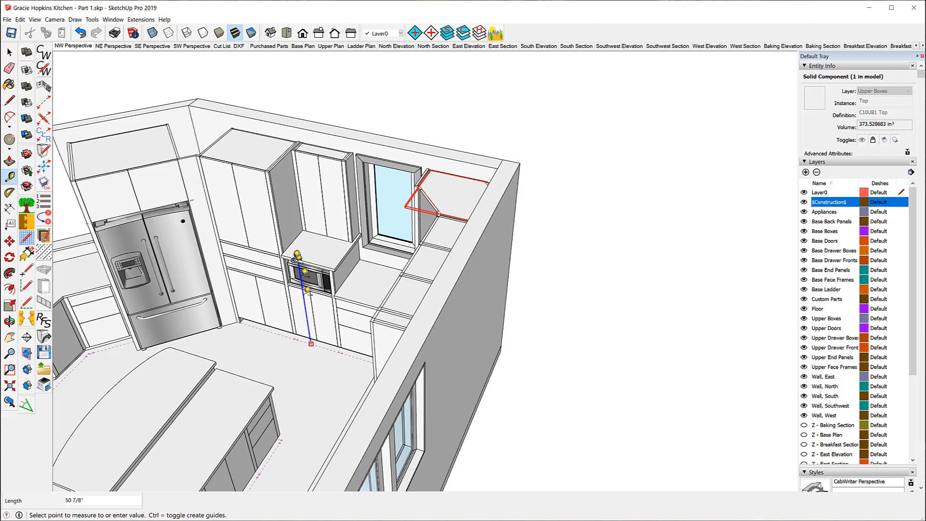
scroll(316, 234, up, 3)
scroll(317, 234, up, 3)
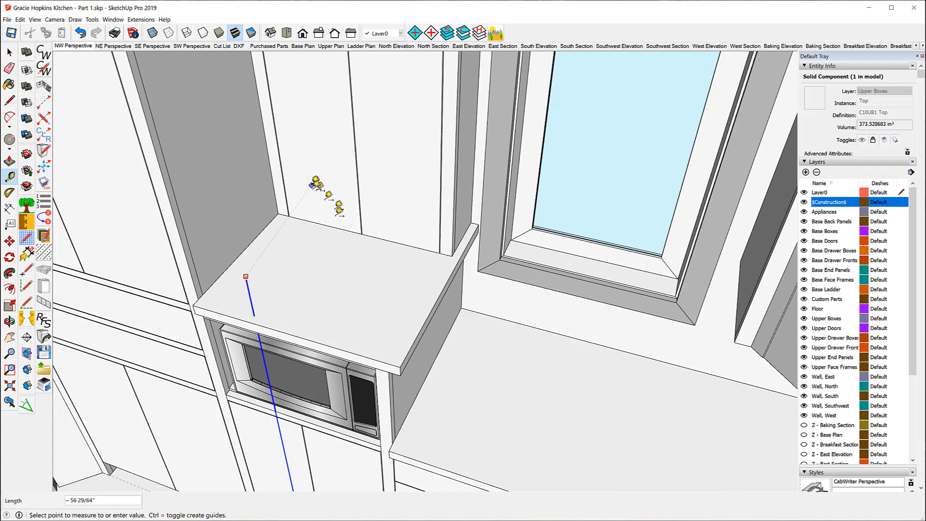
click(309, 223)
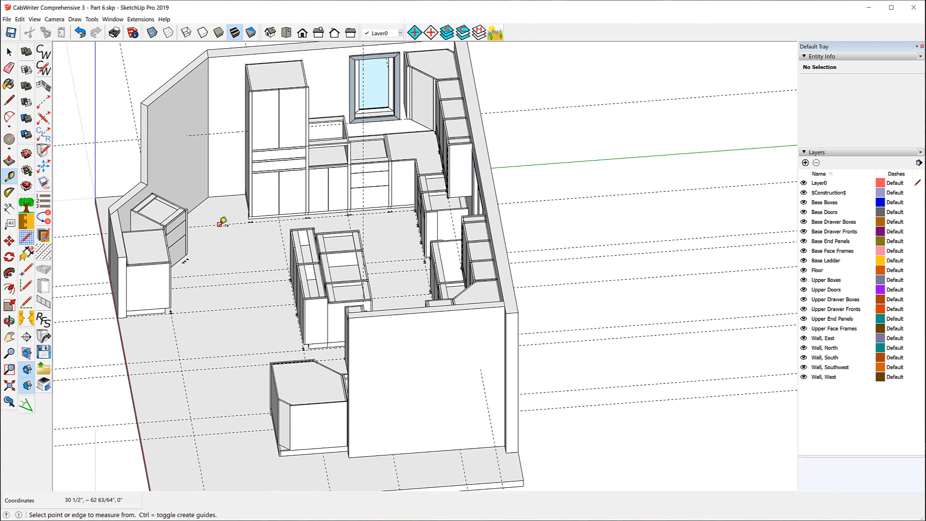
- In CabWriter Comprehensive 3 - Part 6, create a horizontal guide on the west wall, offset upward from the wall's floor edge
click(218, 215)
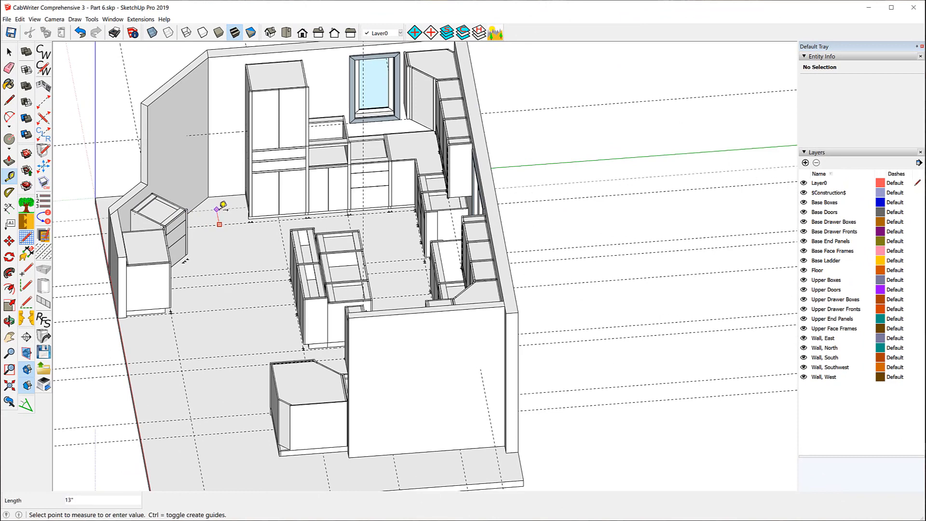
click(188, 134)
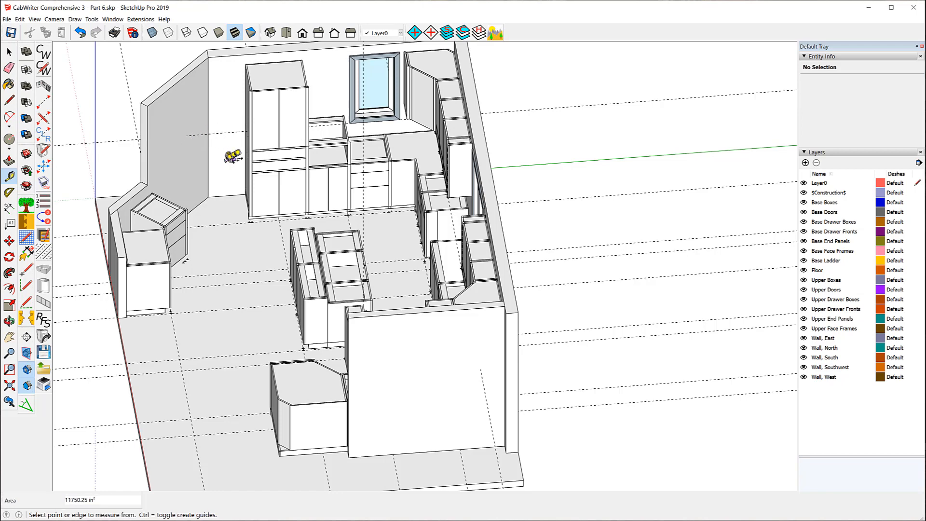
click(225, 196)
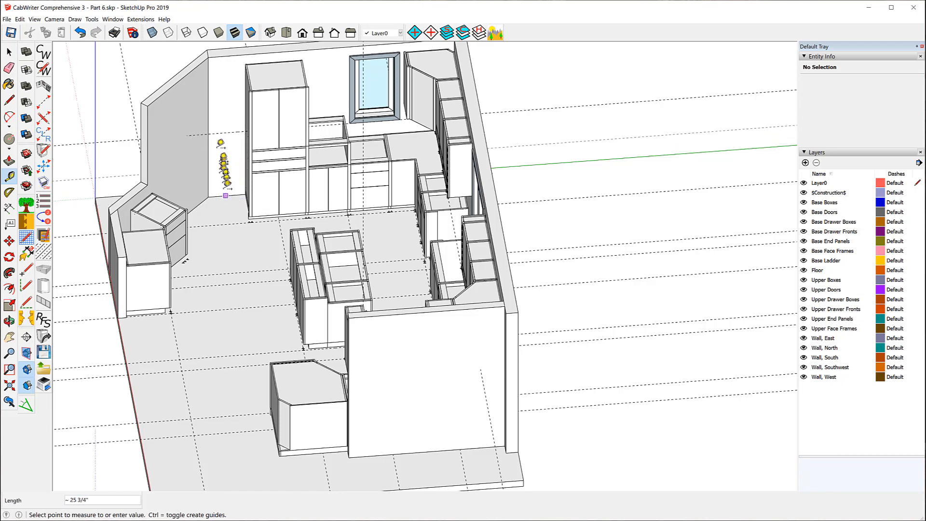
click(220, 105)
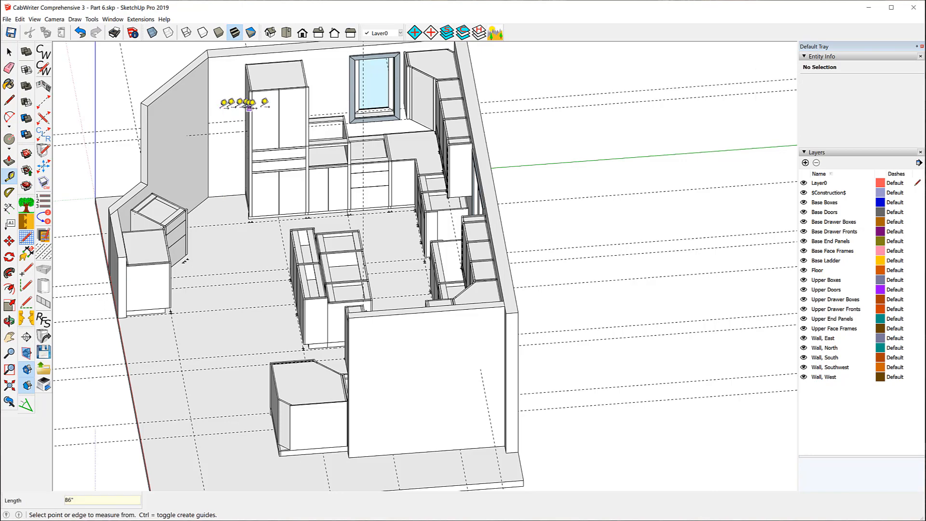
- Move the new horizontal guide 7" out from the west wall along the red axis
scroll(366, 116, up, 10)
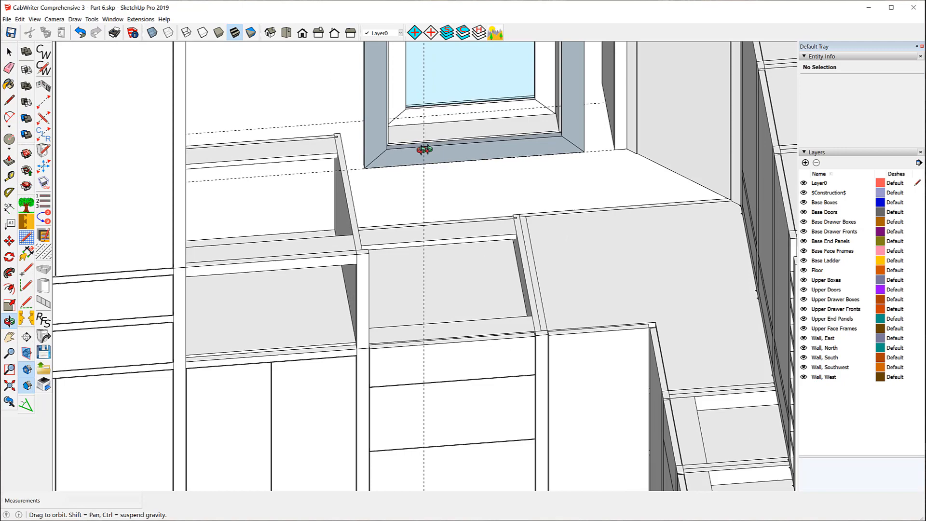
drag(424, 150, 213, 149)
key(t)
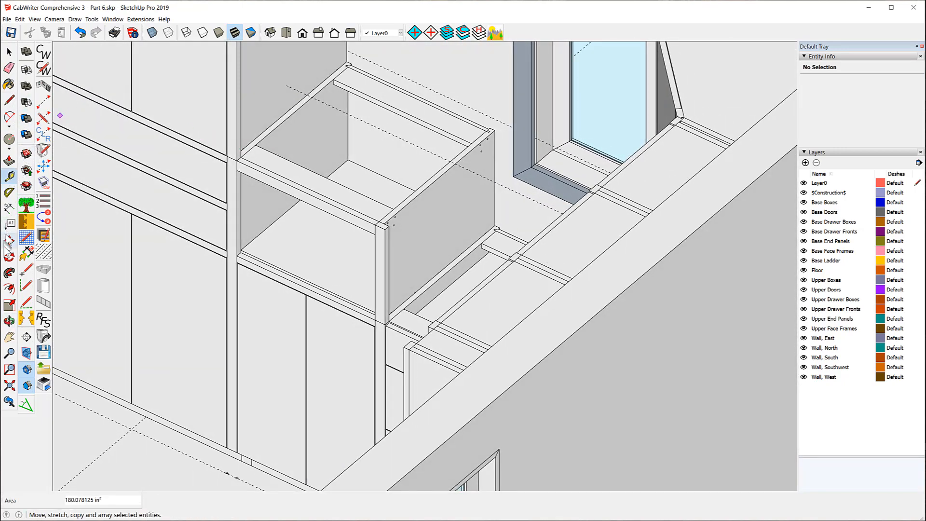
click(9, 241)
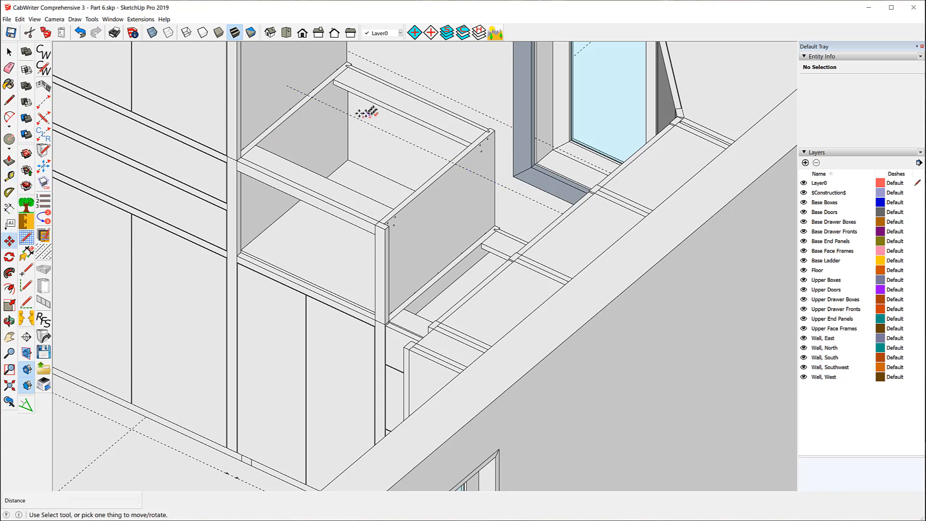
click(406, 80)
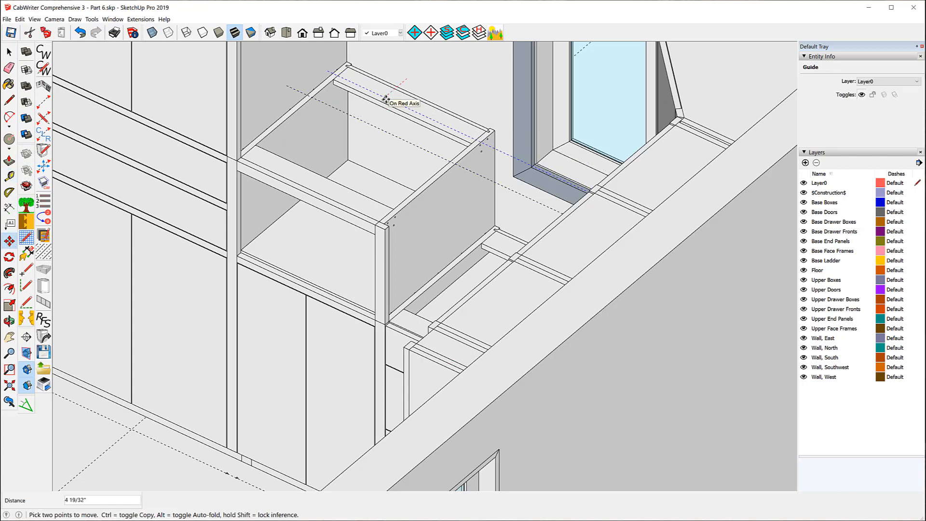
text(7)
key(Return)
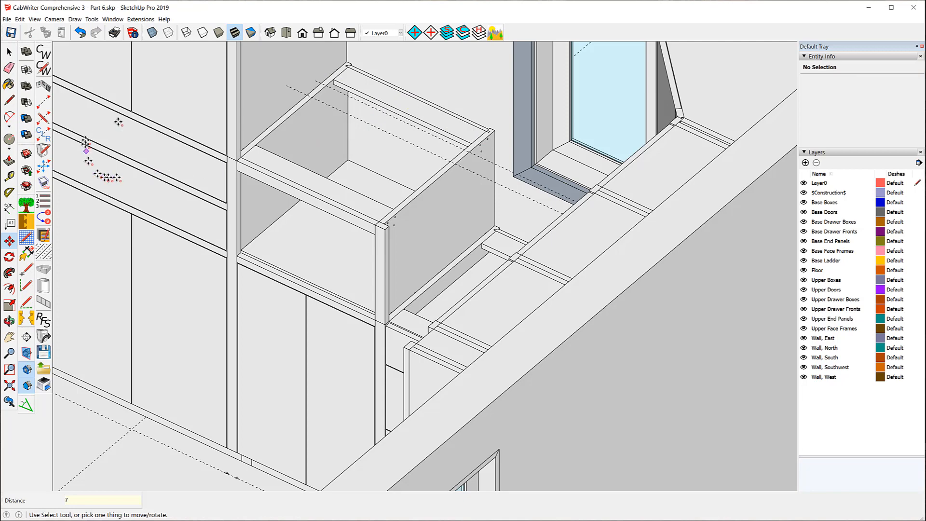
click(316, 79)
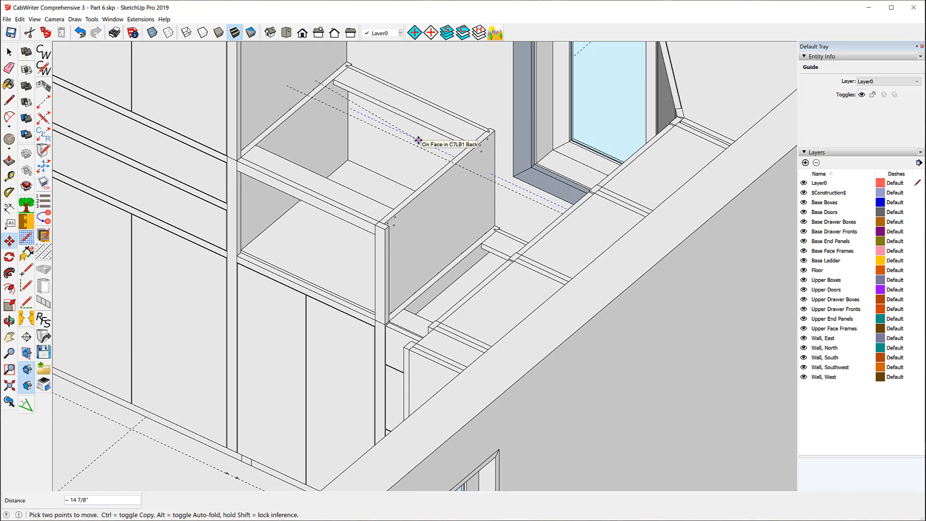
click(415, 140)
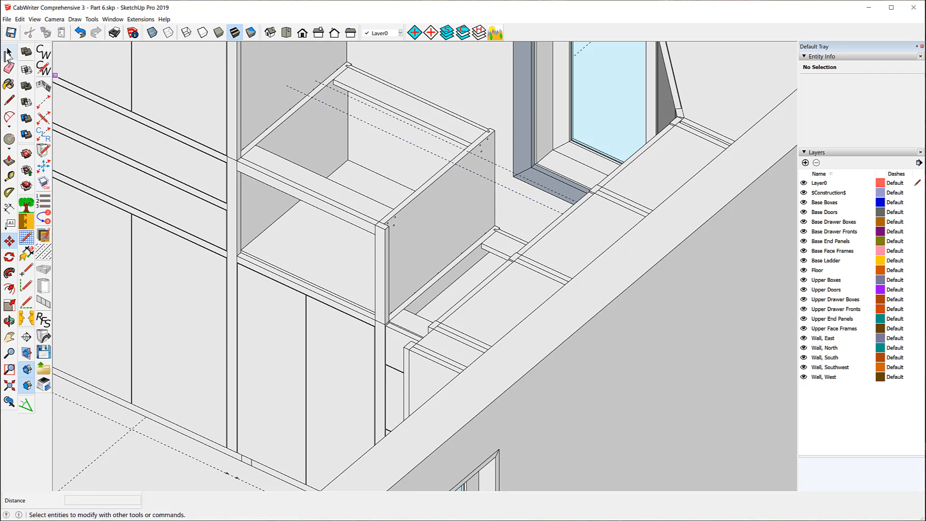
- Measure from the guide's end at the tall cabinet and place a guide point in line with the microwave cabinet's outer side
click(9, 53)
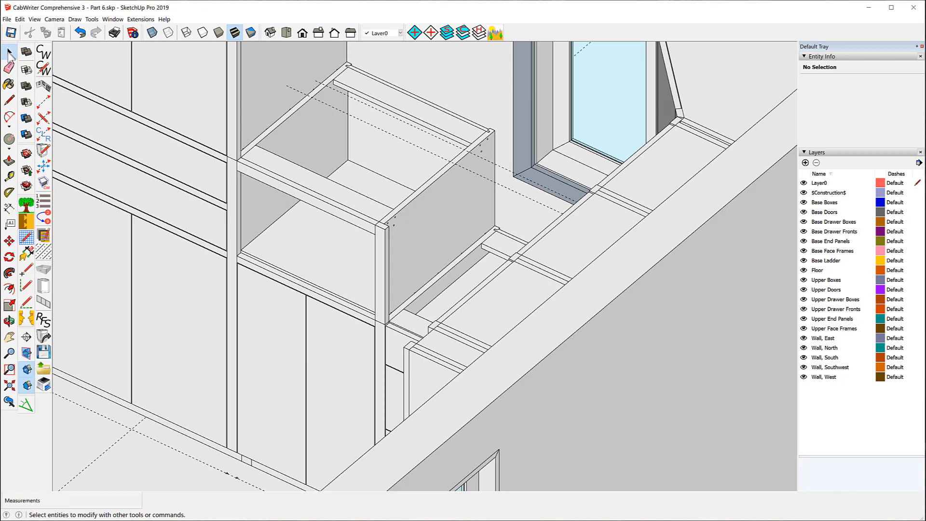
click(9, 176)
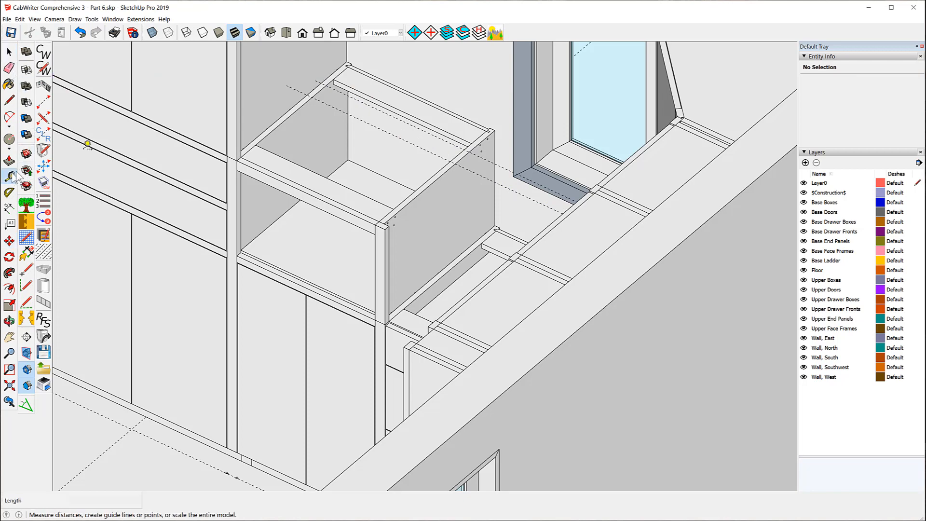
click(315, 80)
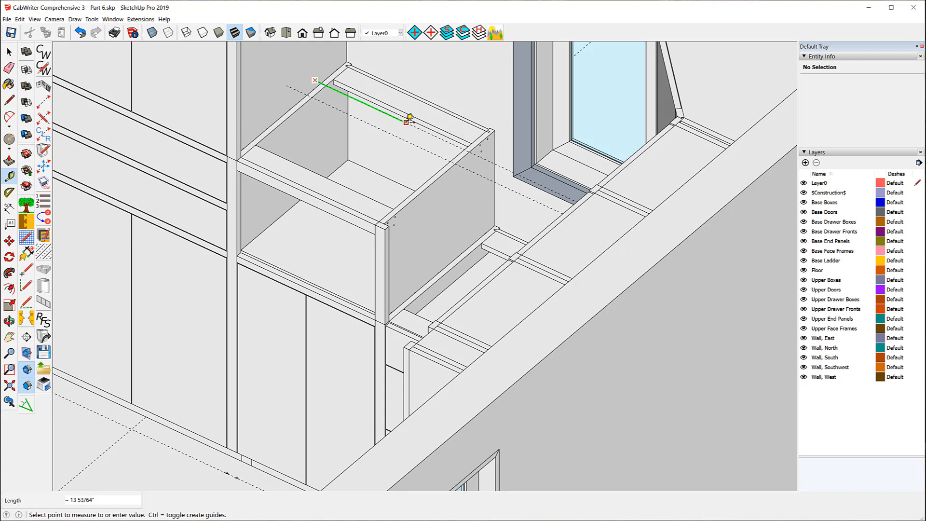
click(388, 223)
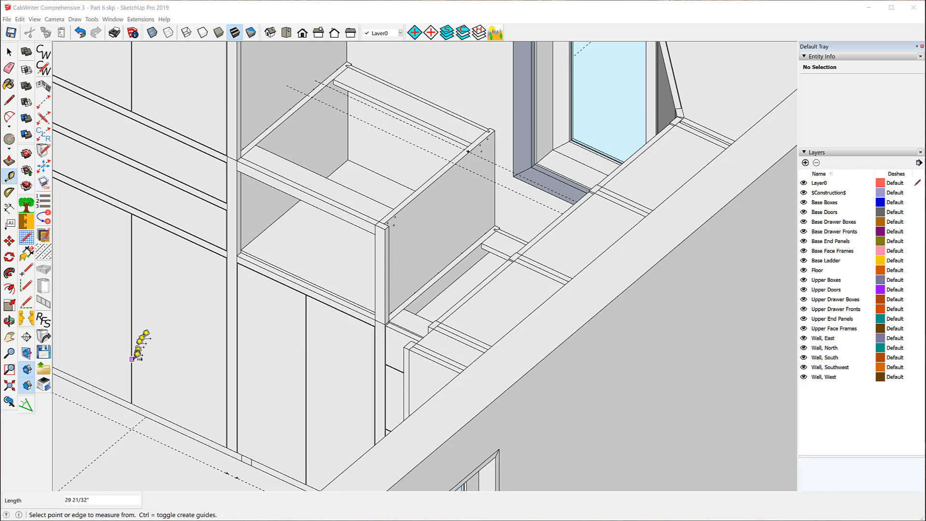
- Load the CW3C_Spice_Cabinet_Upper defaults file and check its upper cabinet settings
click(43, 337)
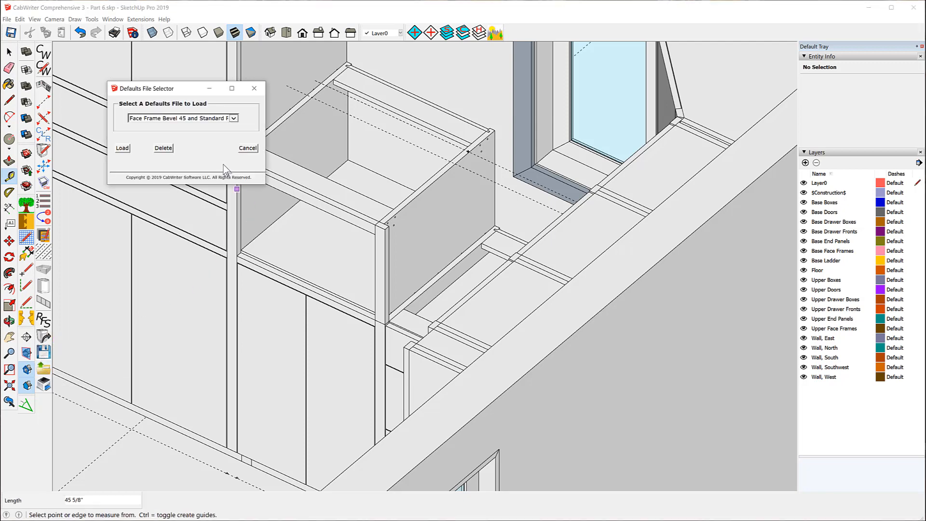
click(234, 118)
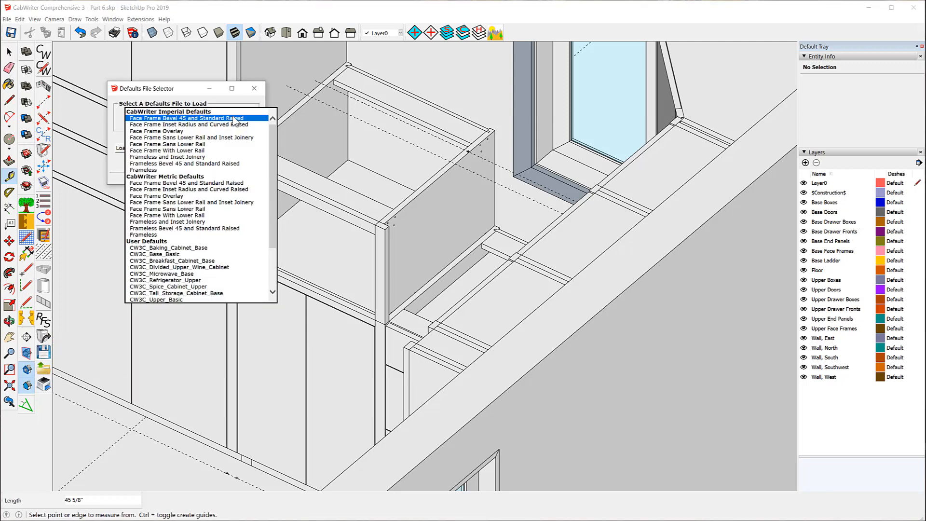
click(203, 287)
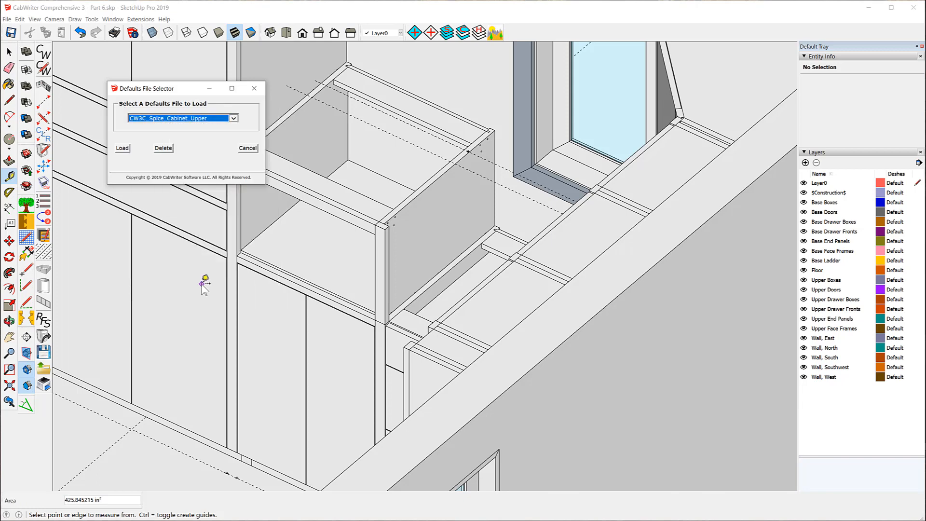
click(123, 148)
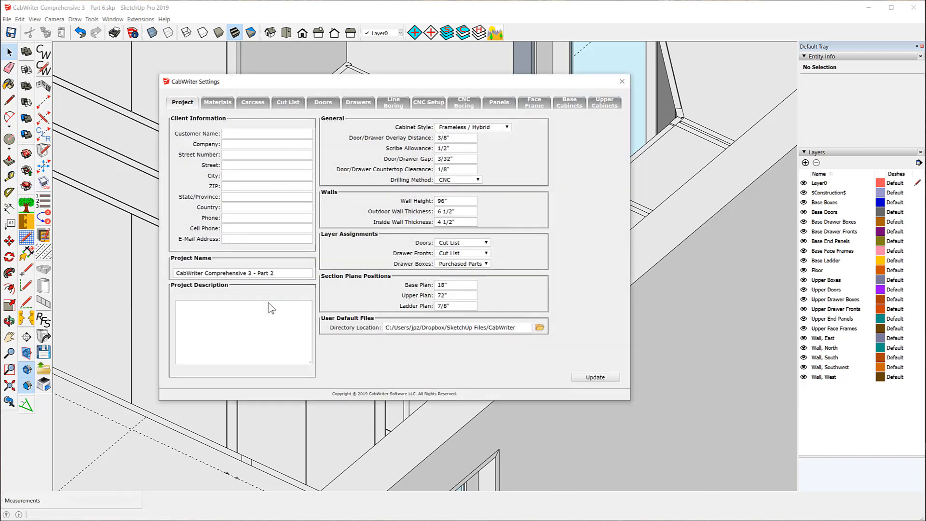
click(604, 104)
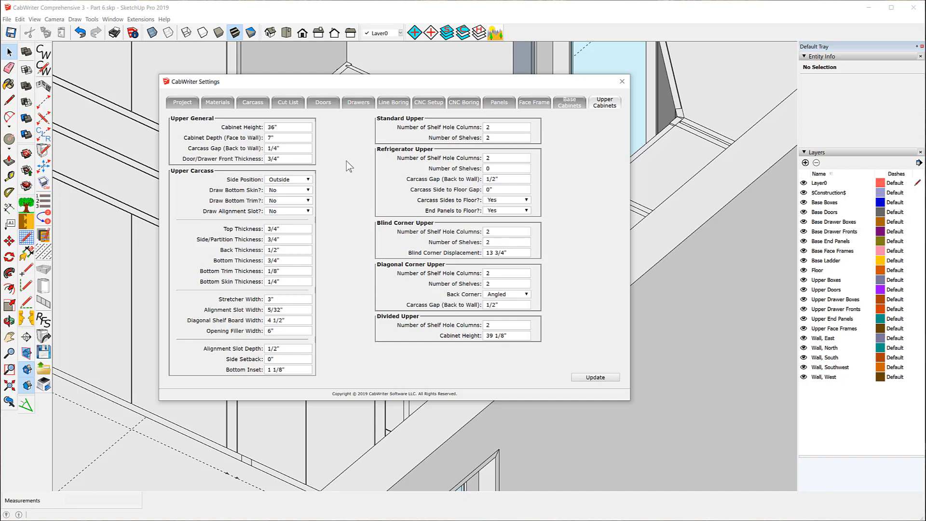
click(622, 82)
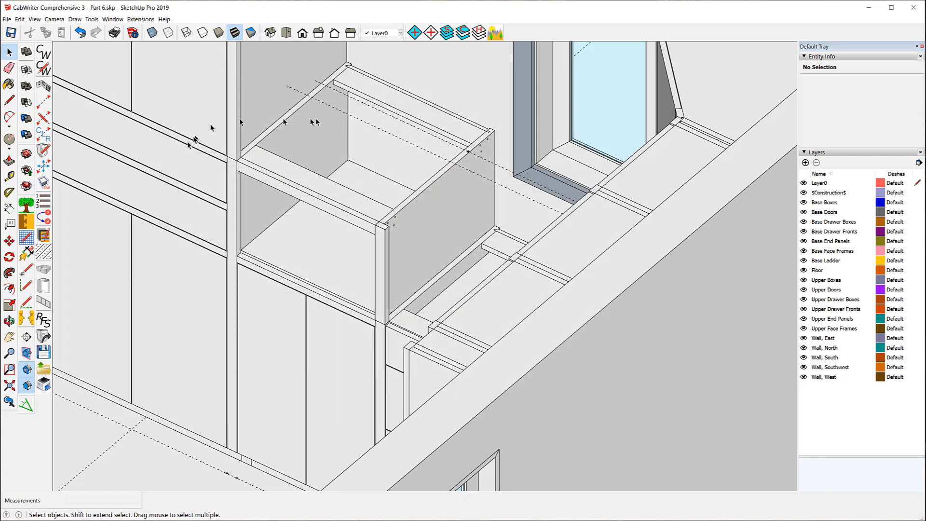
- Place a Left Finish stile along the 7" guide, starting at the guide's end beside the tall cabinet
click(43, 102)
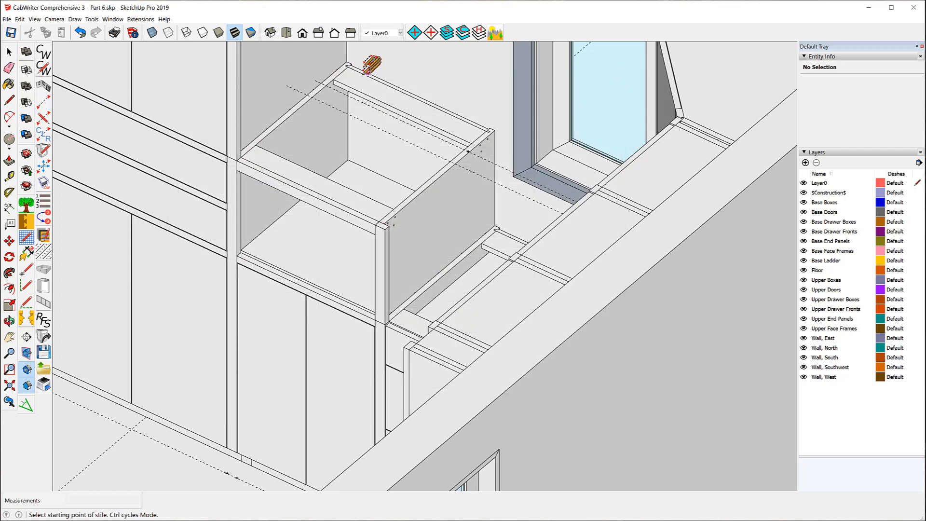
click(316, 80)
click(362, 101)
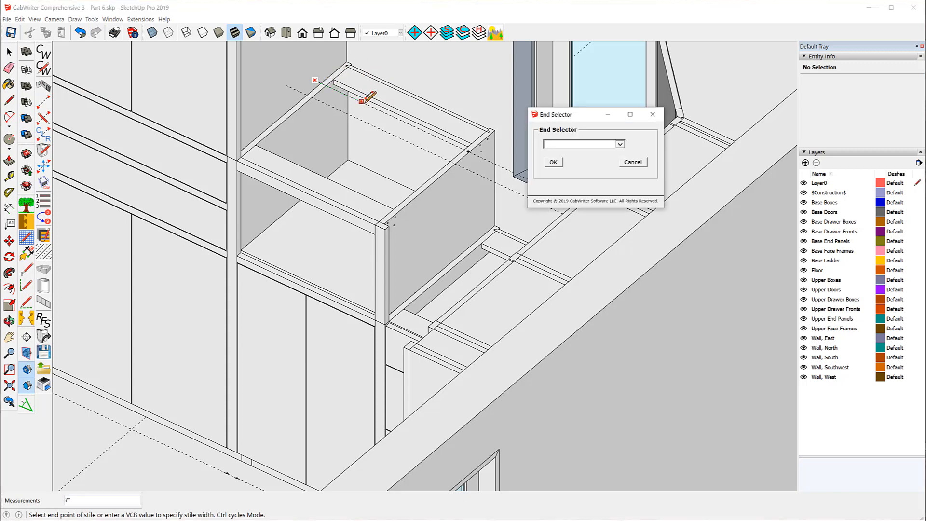
click(621, 145)
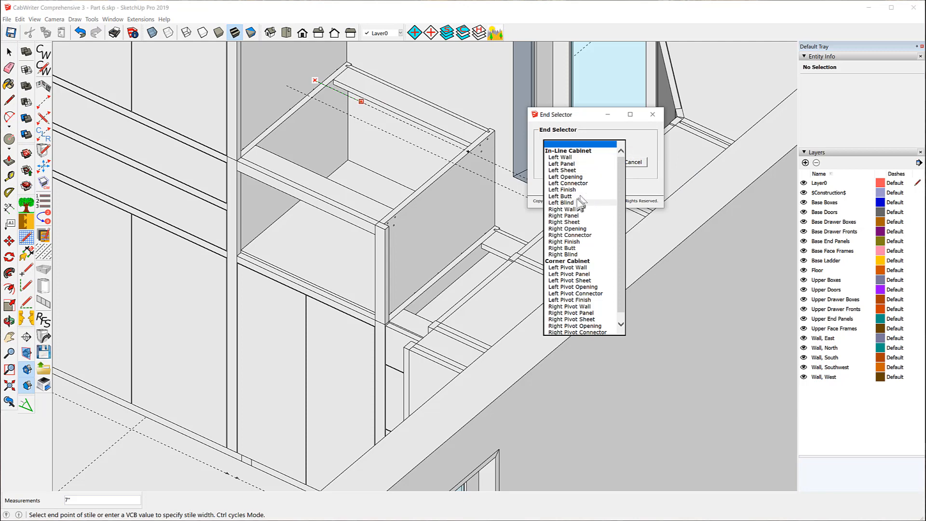
click(562, 190)
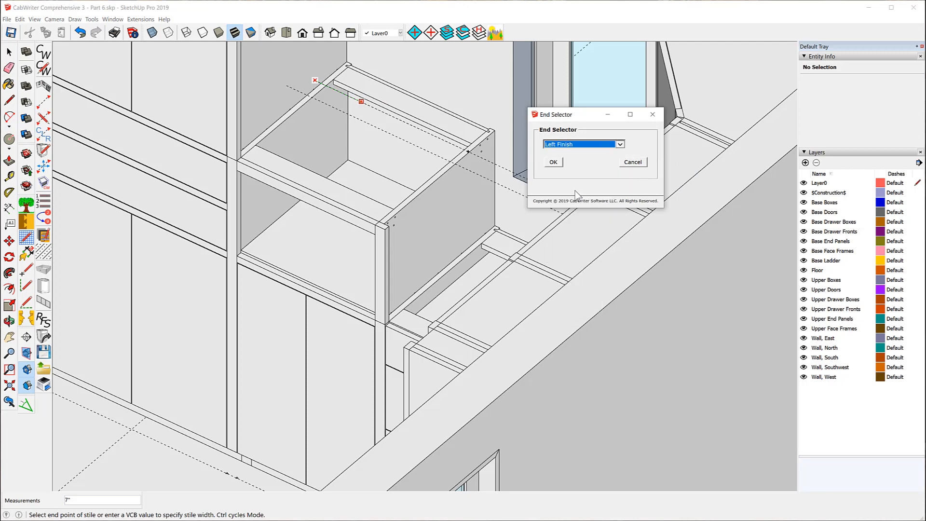
click(554, 162)
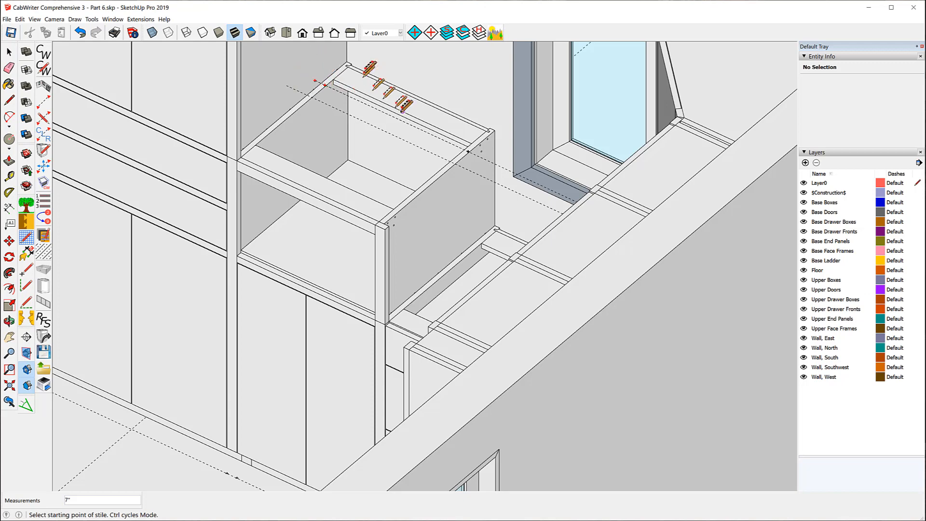
- Place a Right Sheet stile along the 7" guide, starting at its outer end in line with the microwave cabinet's side
click(468, 151)
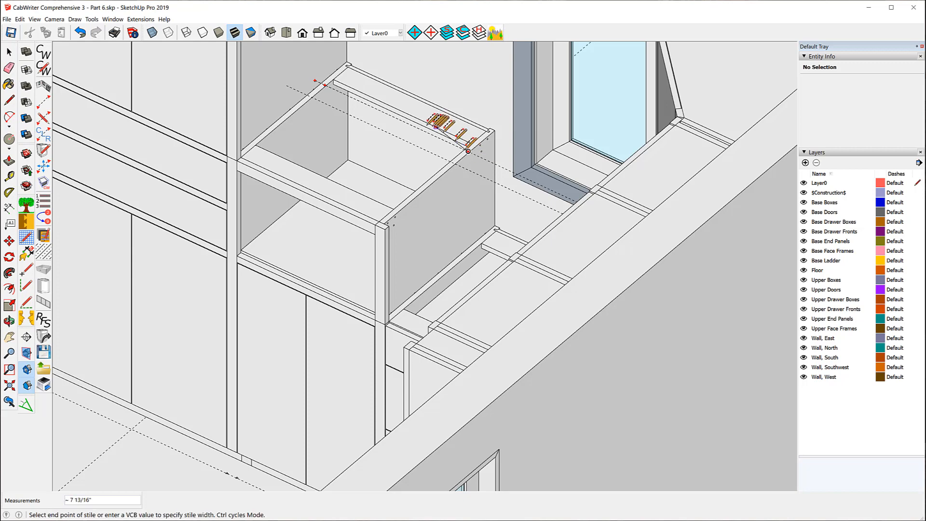
click(407, 123)
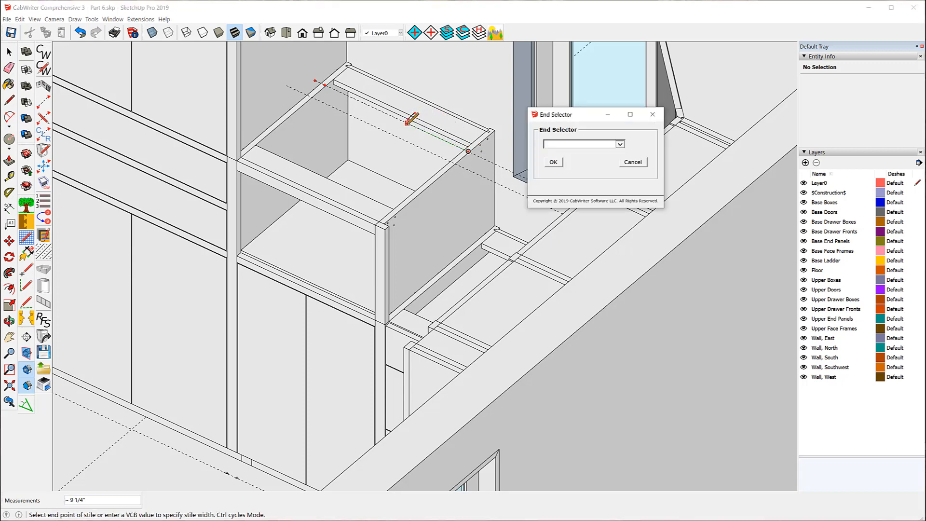
click(621, 144)
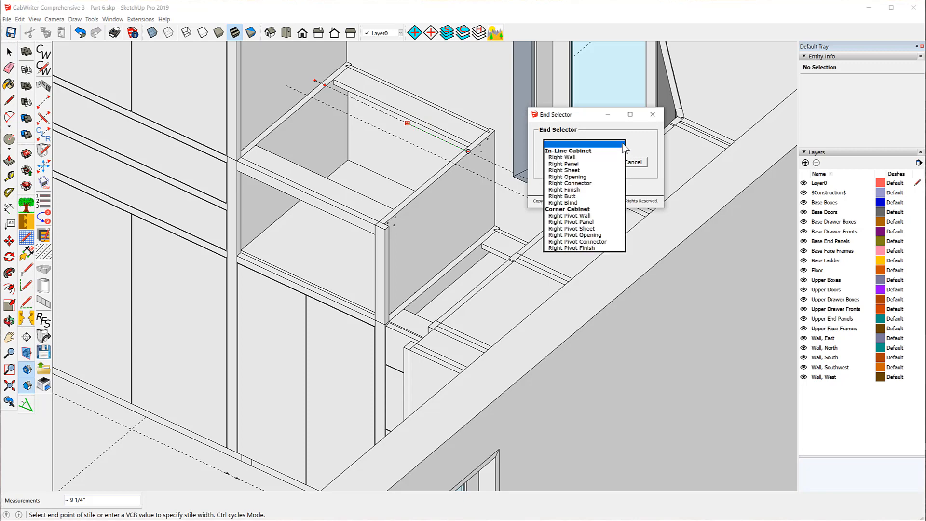
click(567, 171)
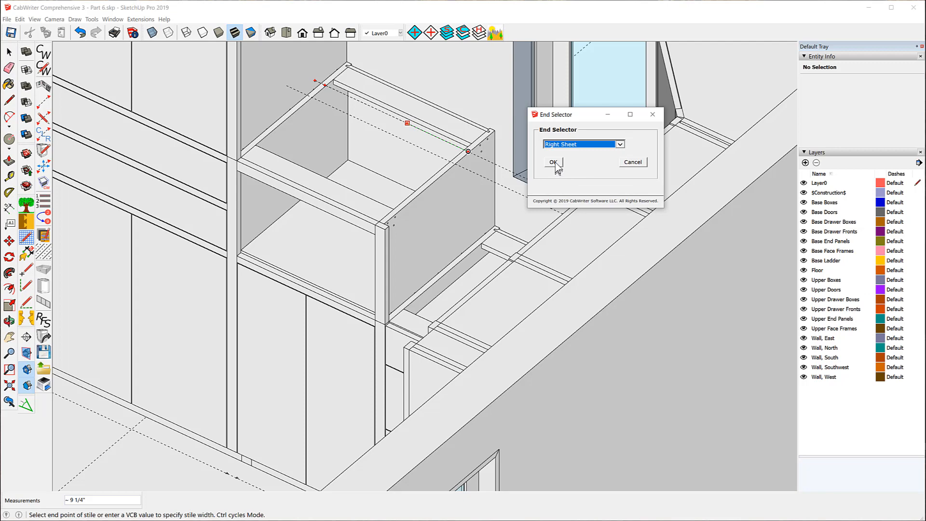
click(556, 163)
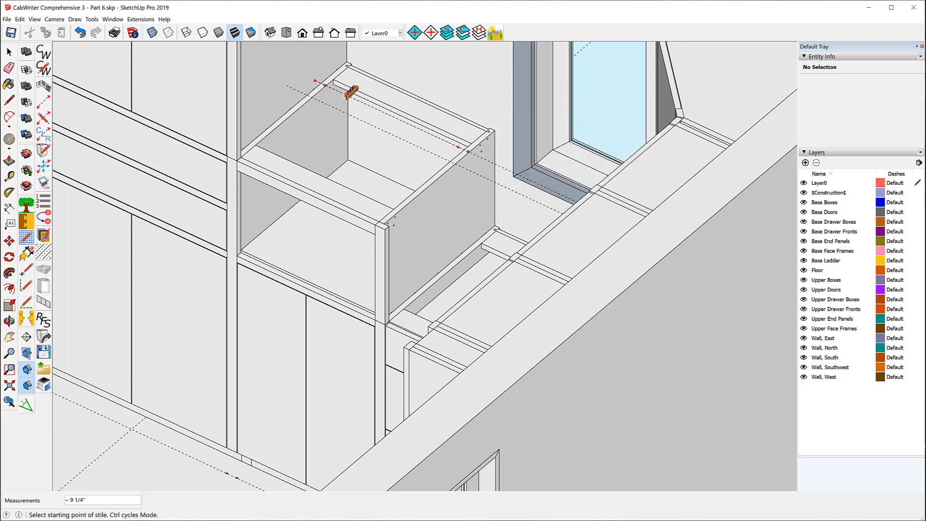
- Draw the box between the two stiles as a Divided Upper with its Type 1 section set to two doors
click(348, 93)
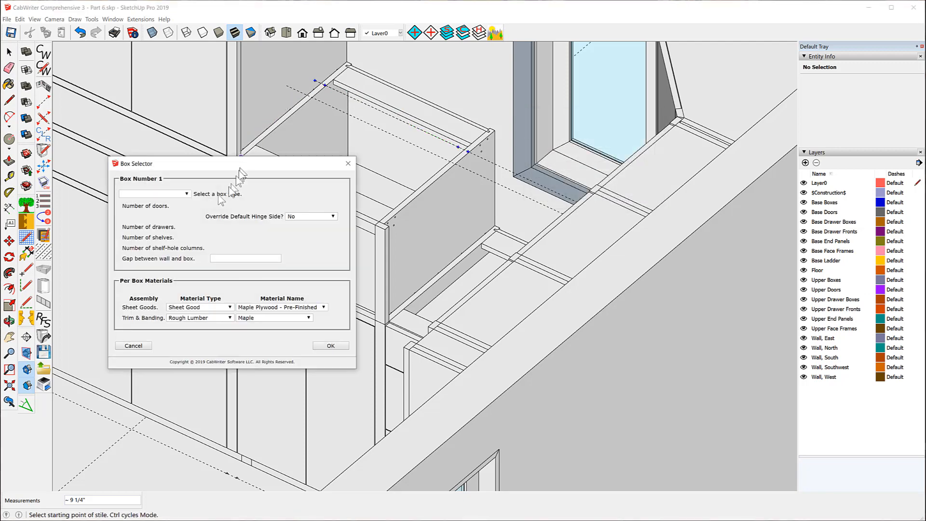
click(186, 195)
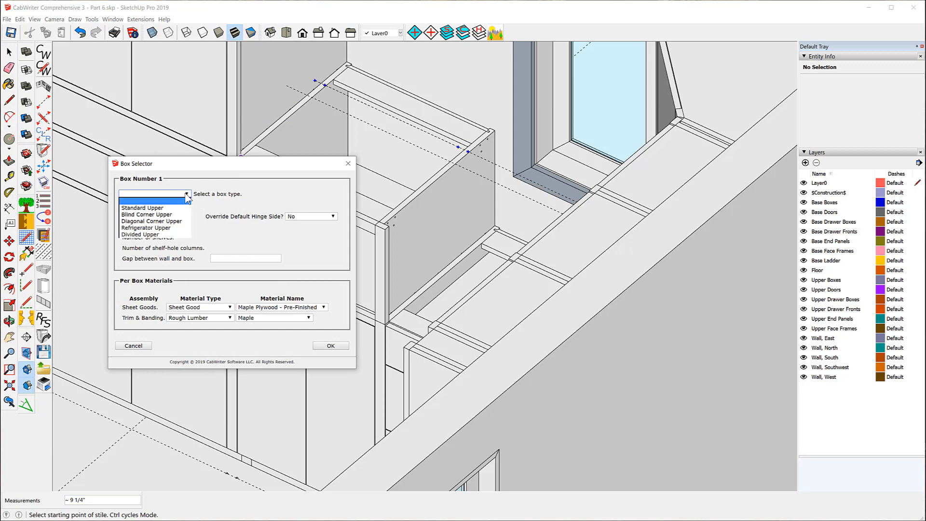
click(173, 234)
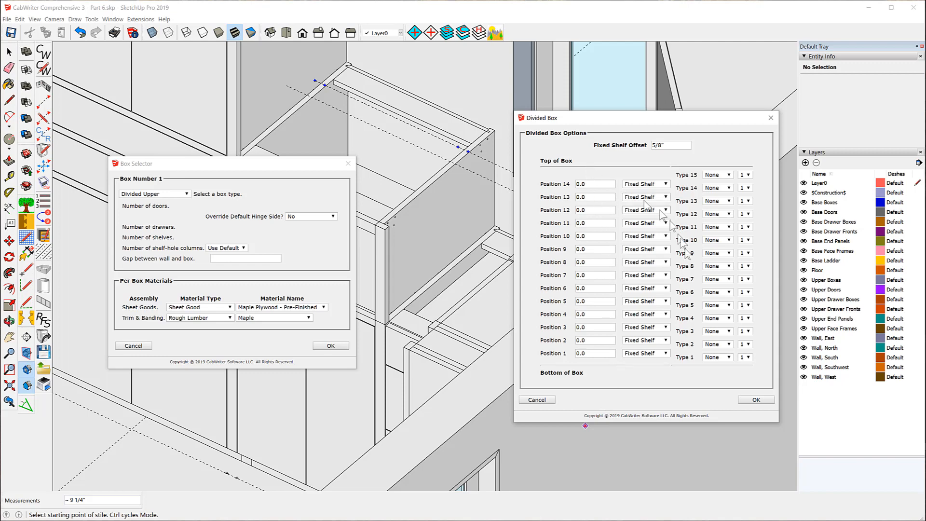
click(729, 357)
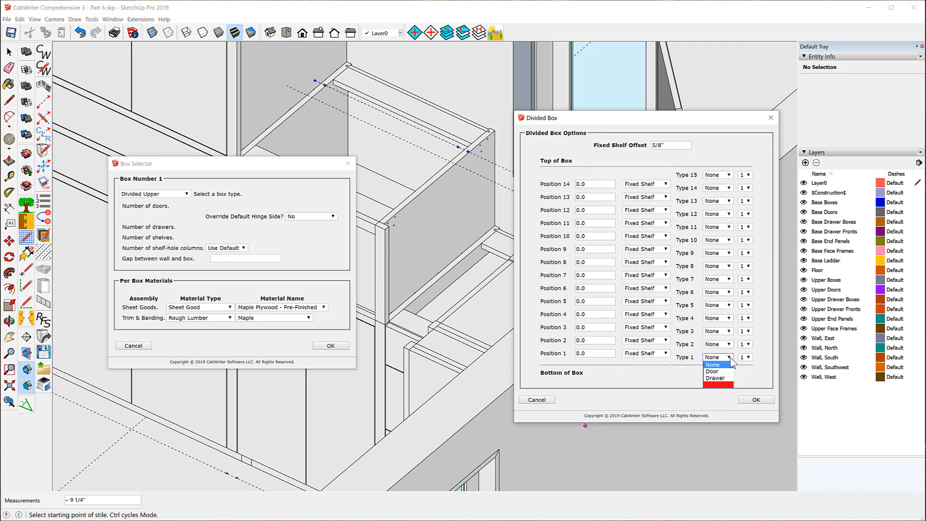
click(724, 372)
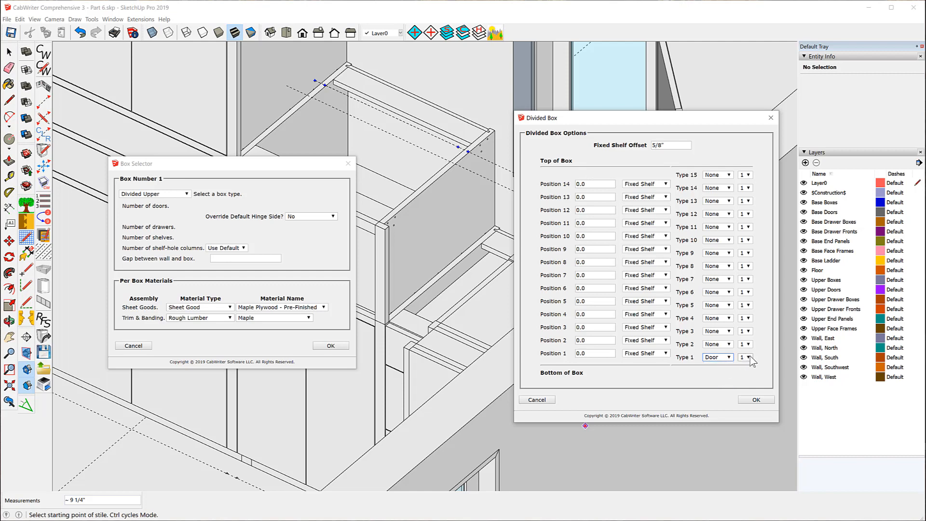
click(748, 357)
click(746, 373)
click(755, 400)
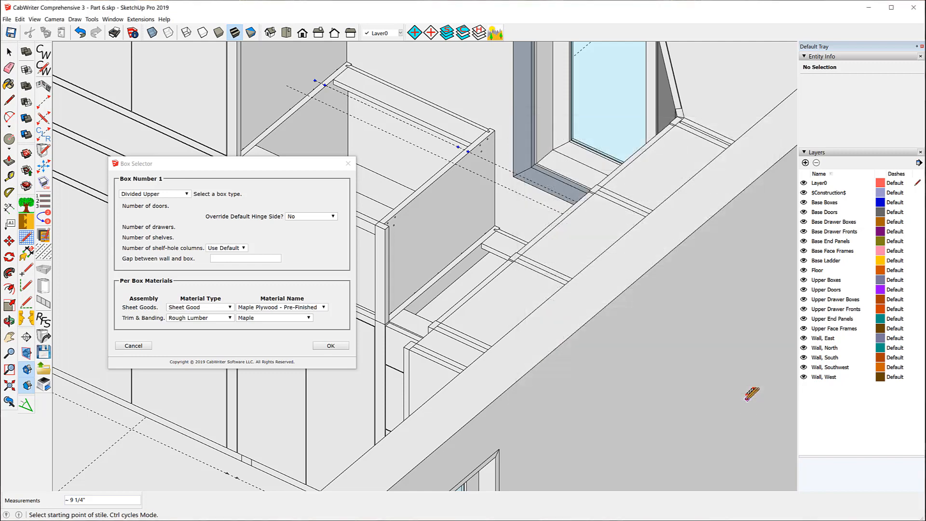
click(331, 346)
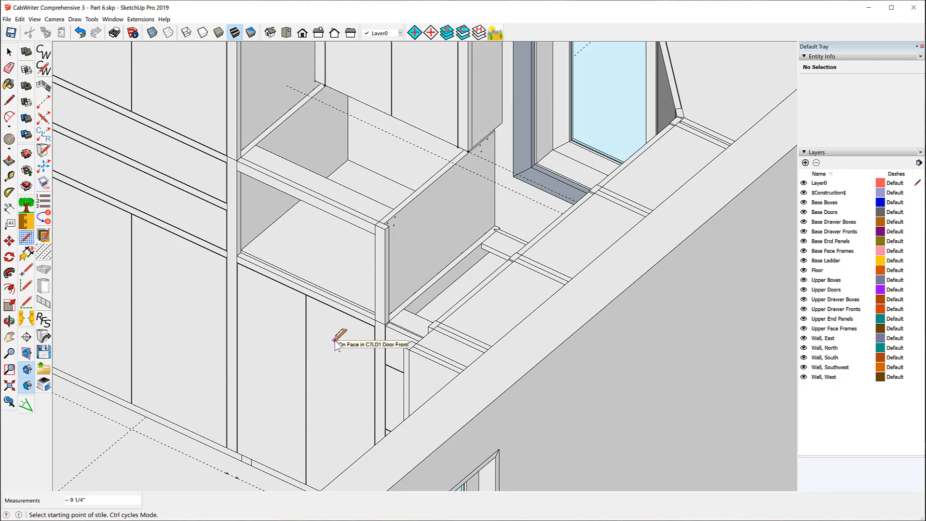
- Re-number the new spice cabinet above the microwave as cabinet 15
scroll(336, 340, down, 3)
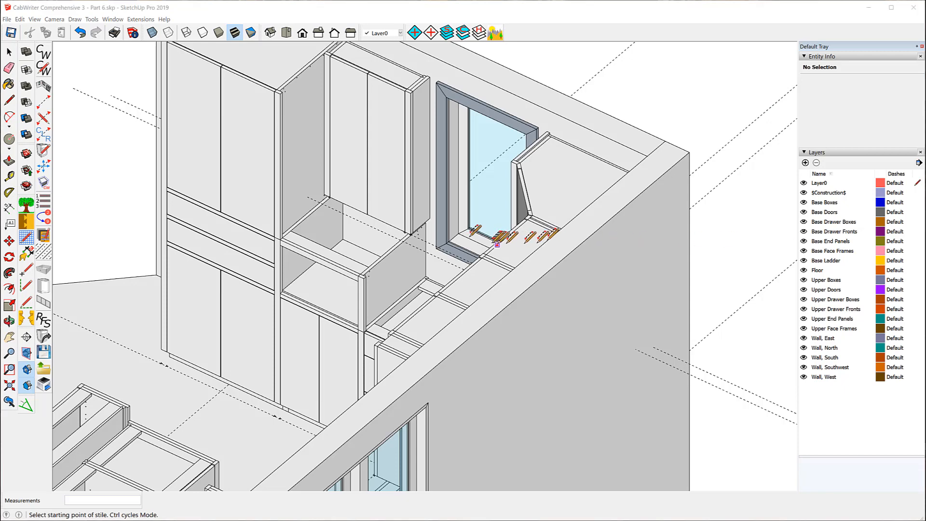
click(8, 53)
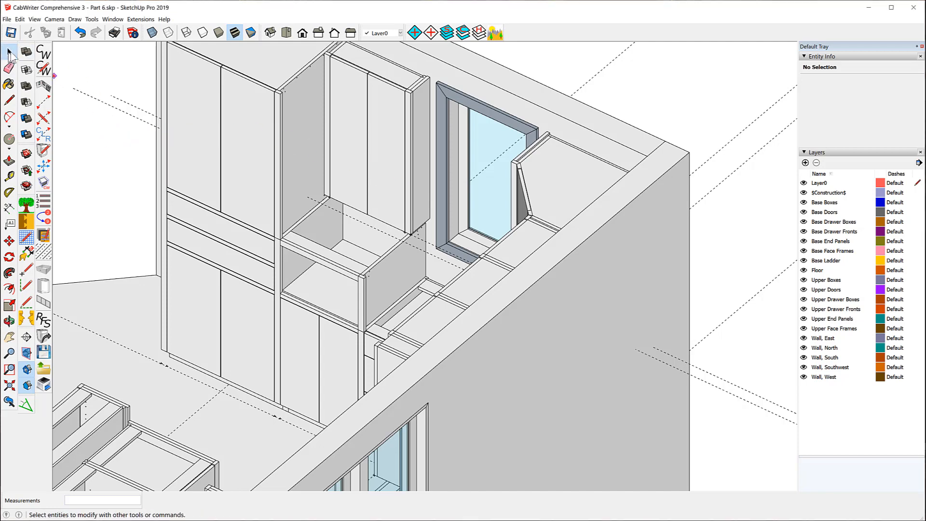
click(390, 171)
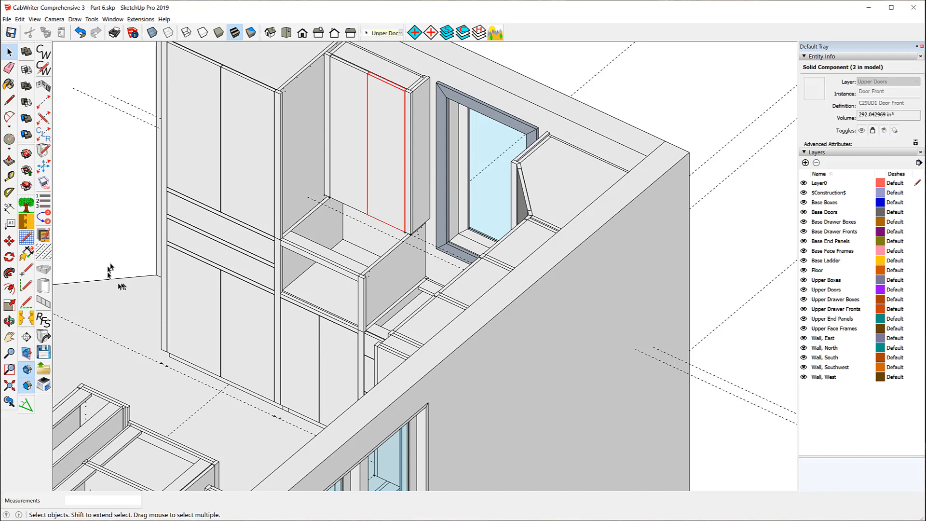
click(41, 219)
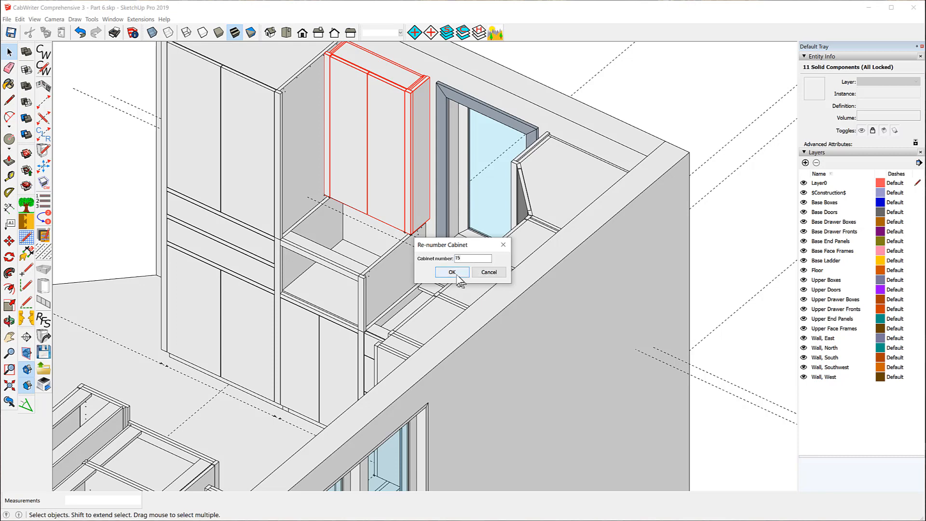
click(456, 273)
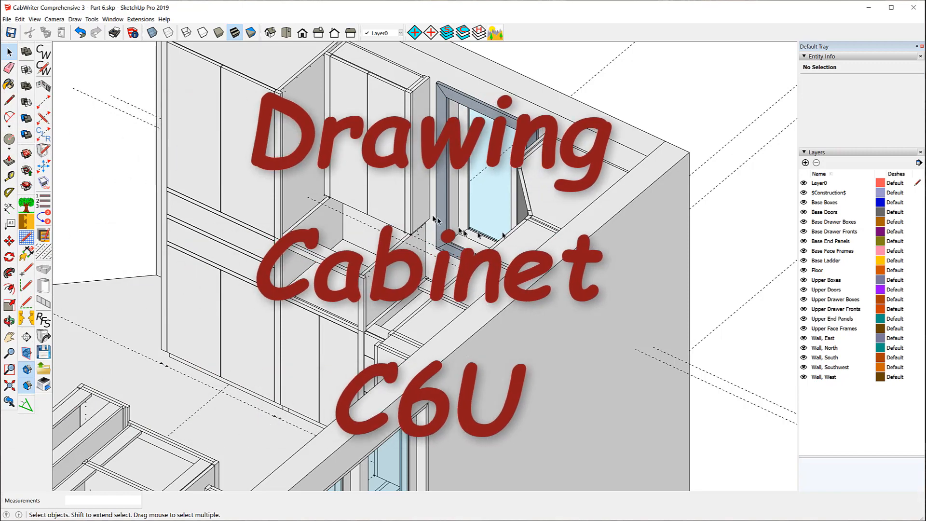
- Switch to LayOut and examine cabinet C6's width and wall offset dimensions on the Upper Plan page
scroll(322, 286, down, 3)
scroll(321, 287, down, 2)
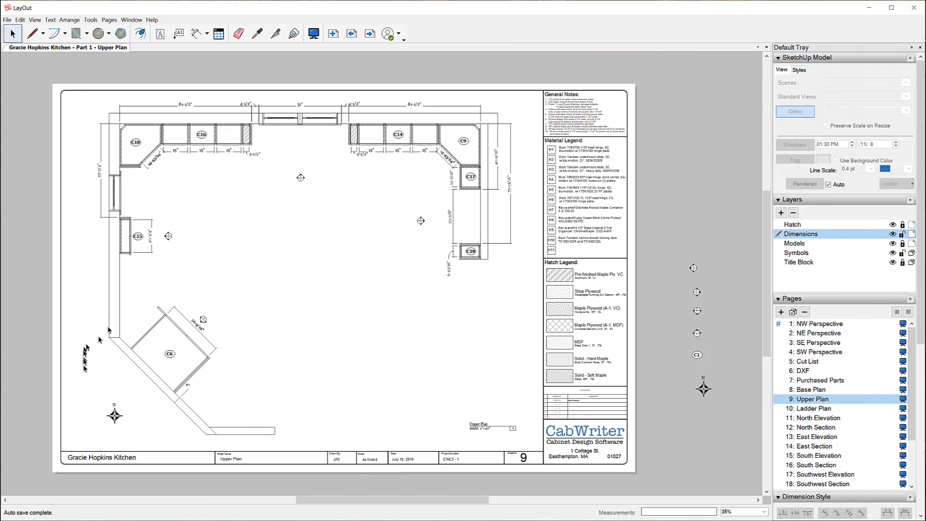
scroll(126, 380, up, 5)
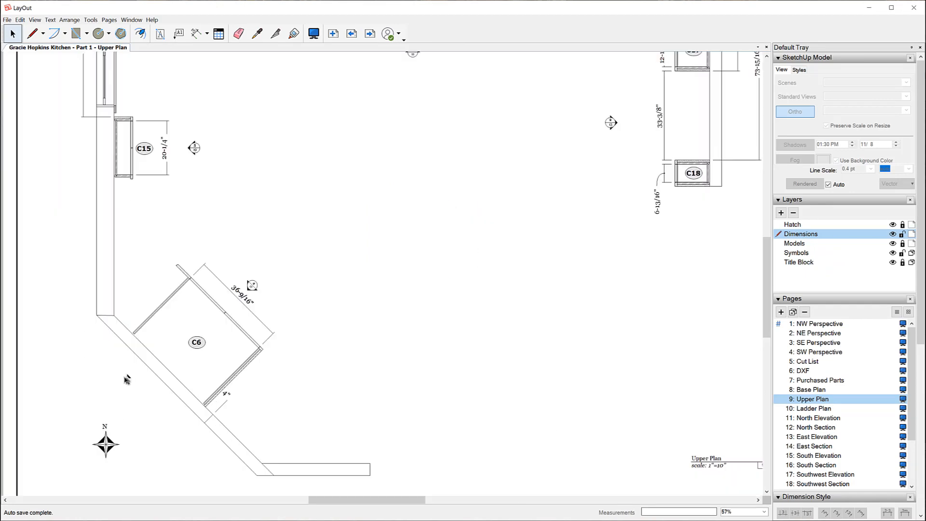
scroll(124, 381, up, 2)
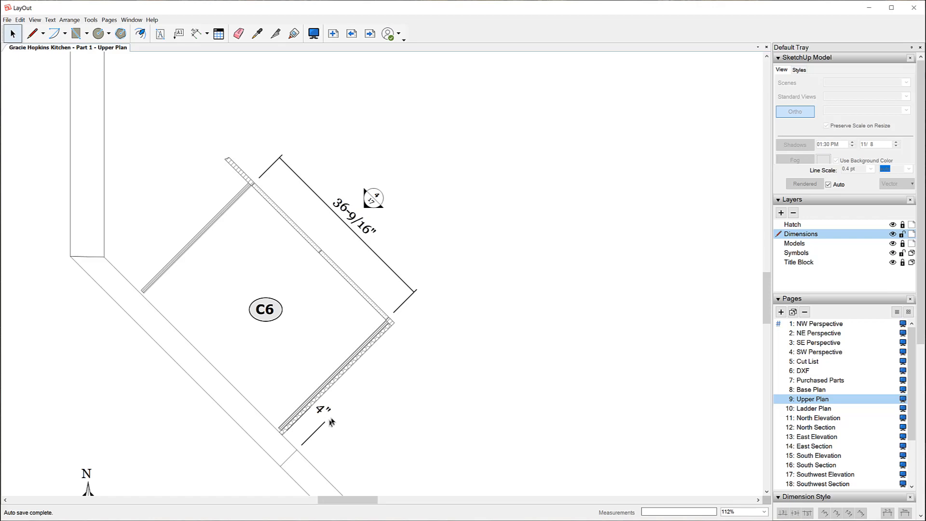
middle_drag(432, 378, 339, 379)
scroll(433, 378, up, 1)
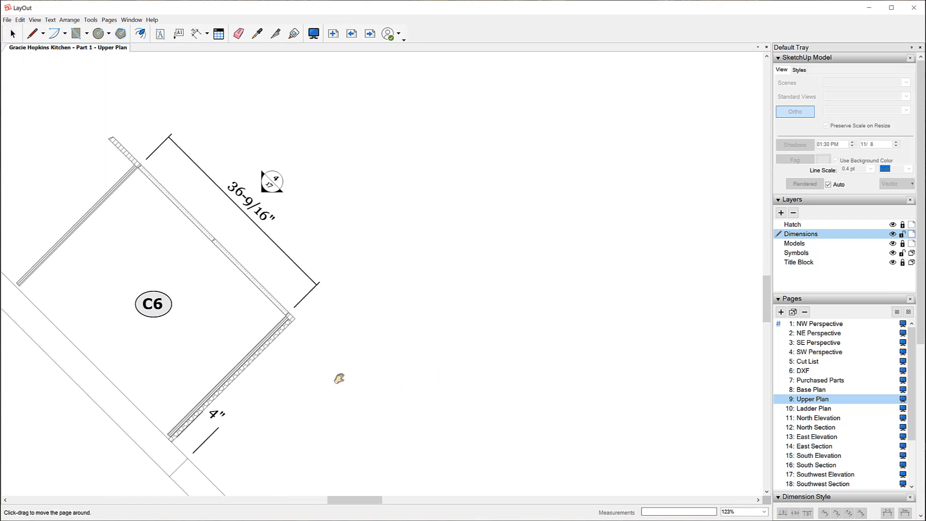
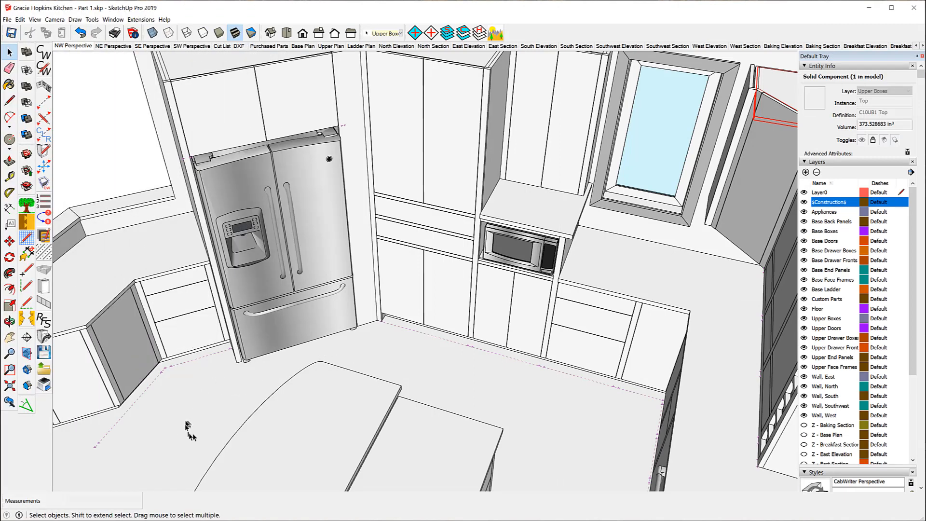
- Switch to the finished Part 1 kitchen model and measure the height from the floor to the underside of the refrigerator's upper cabinet
click(8, 175)
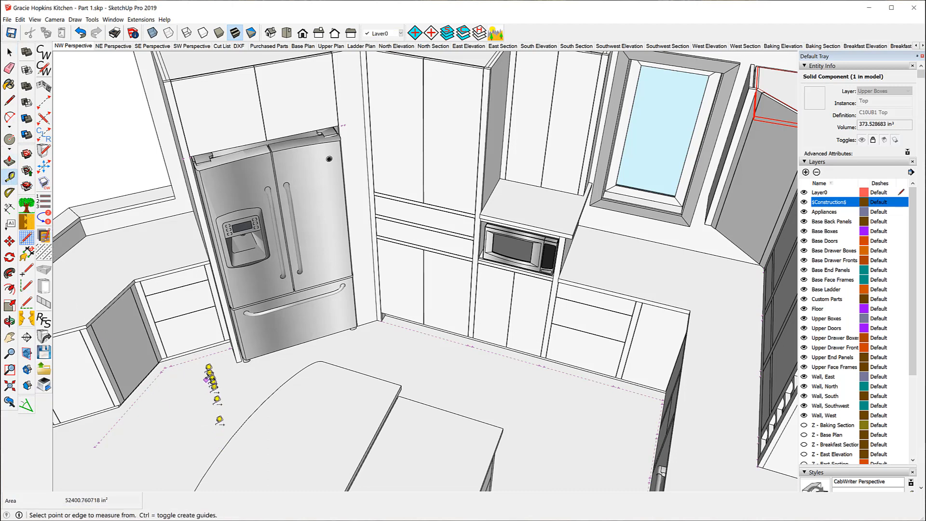
click(200, 357)
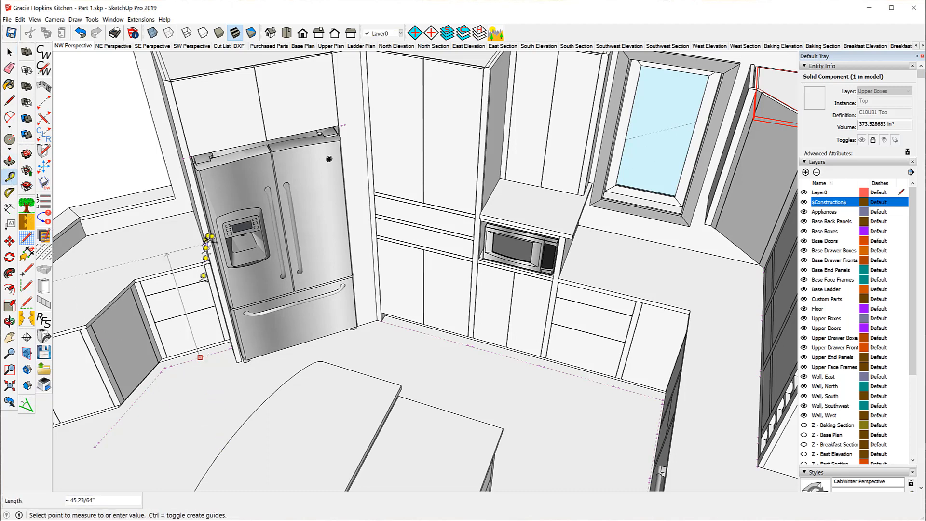
scroll(193, 159, up, 10)
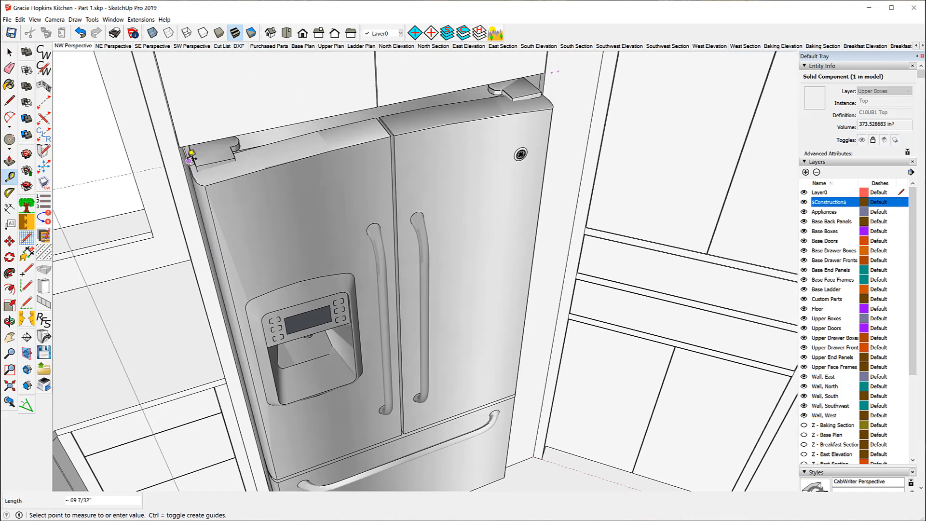
scroll(183, 154, up, 2)
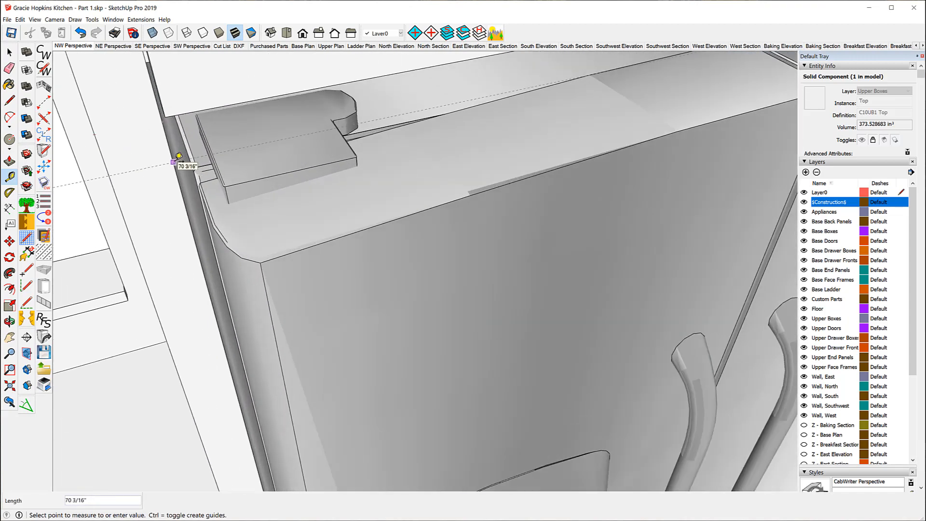
scroll(175, 152, down, 6)
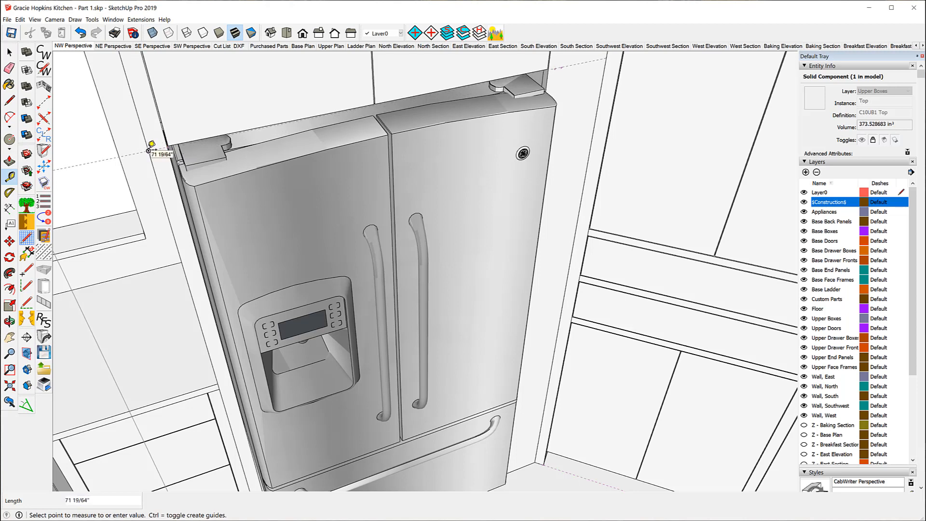
scroll(148, 151, down, 5)
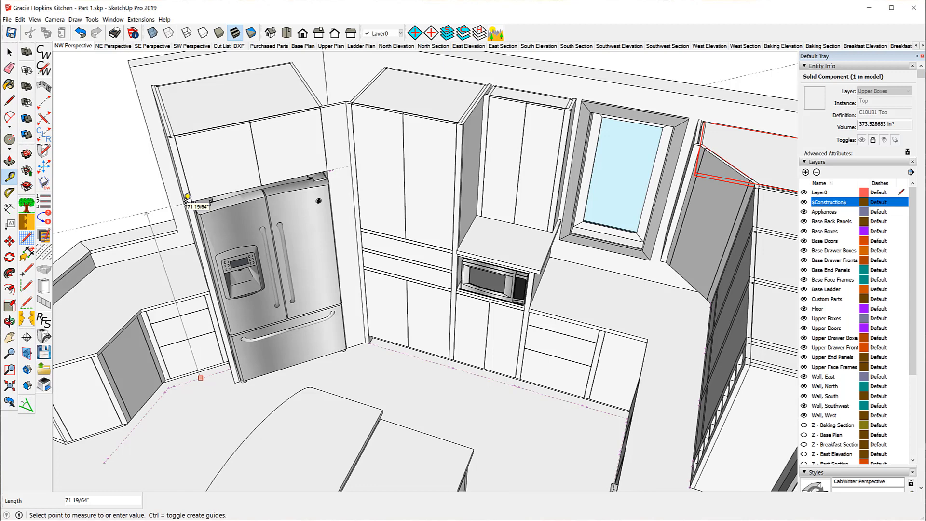
click(234, 309)
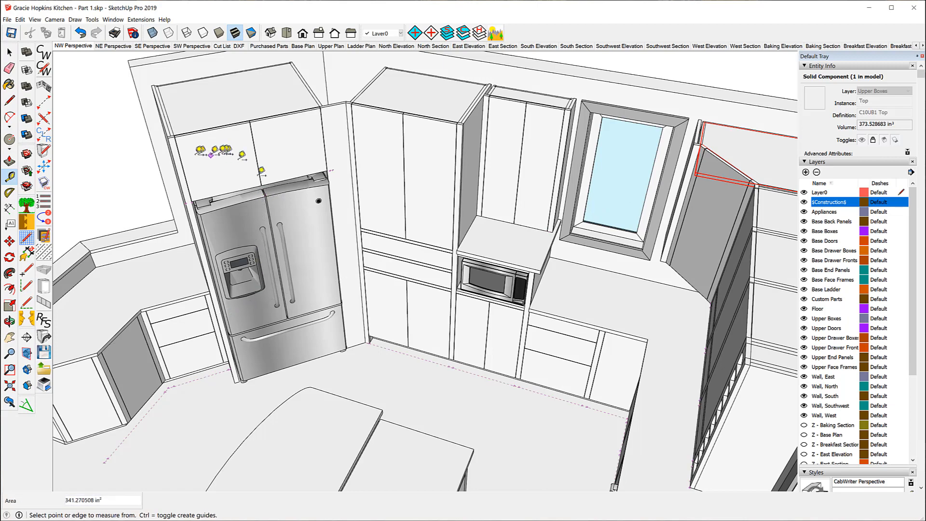
- Measure the height of the upper cabinet above the refrigerator, from its top edge down to its underside
scroll(180, 152, up, 2)
scroll(180, 153, up, 3)
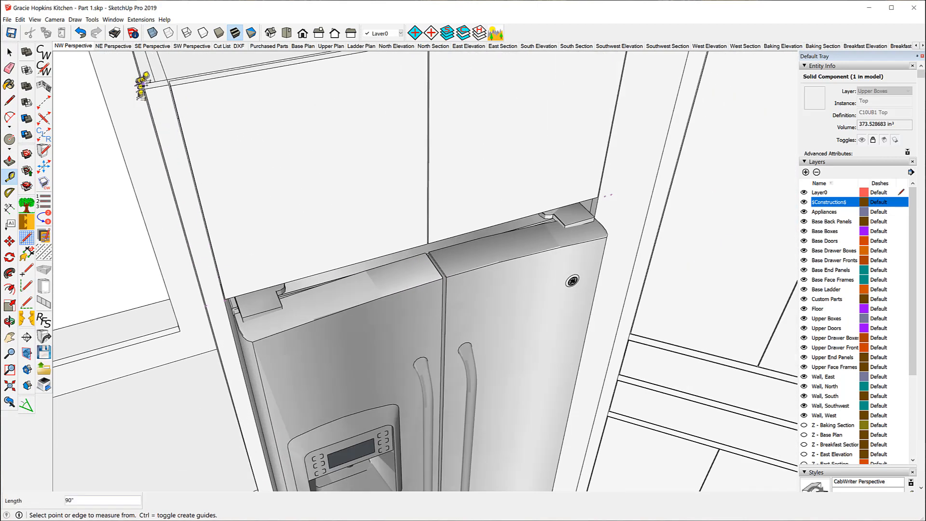
click(157, 87)
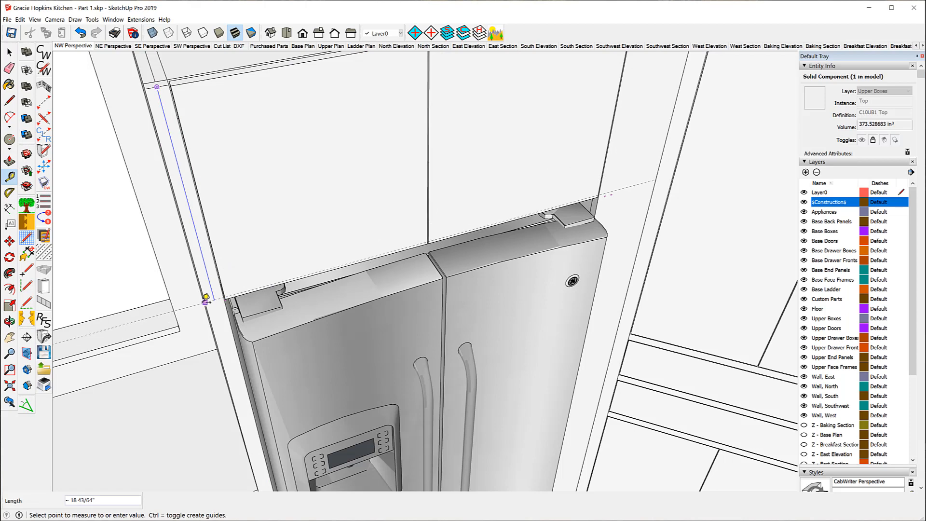
click(206, 298)
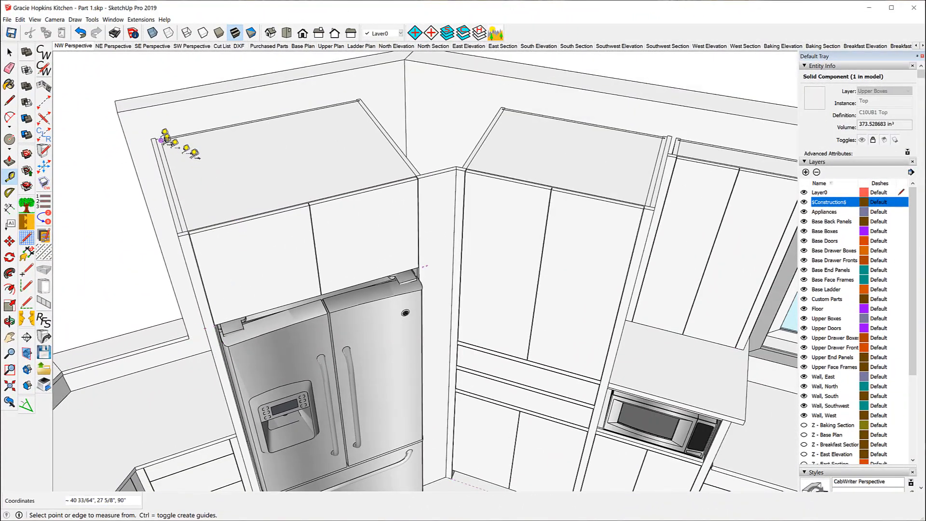
- Measure the depth of the refrigerator's upper cabinet along its top, from the back corner to the front
scroll(164, 128, up, 4)
scroll(164, 128, up, 3)
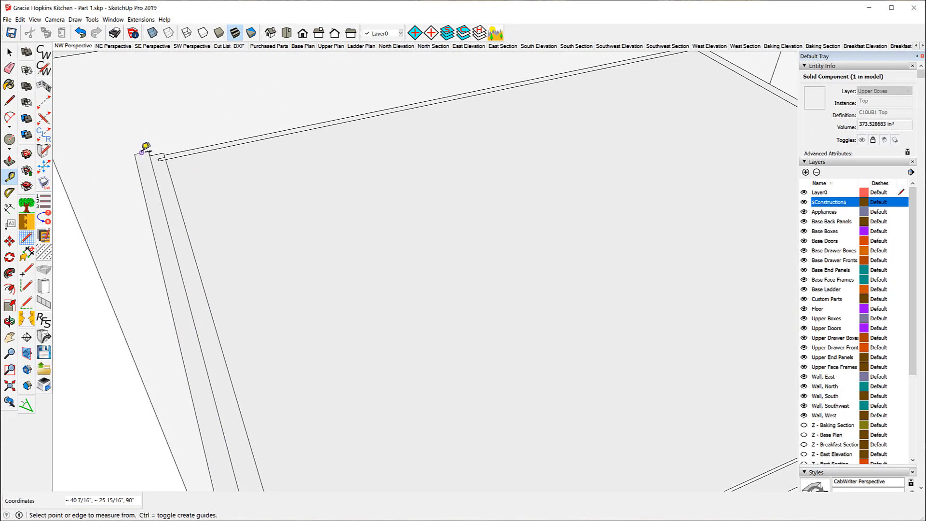
click(144, 146)
scroll(164, 98, down, 3)
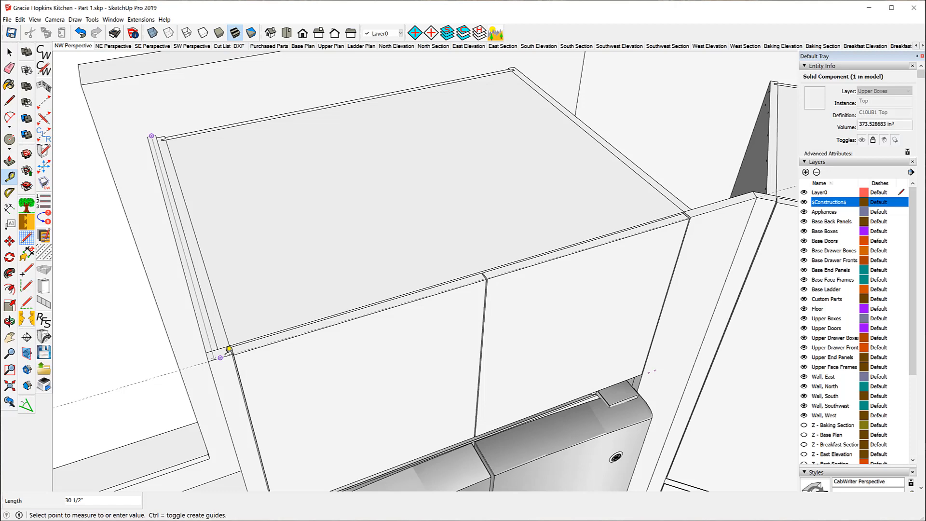
click(228, 349)
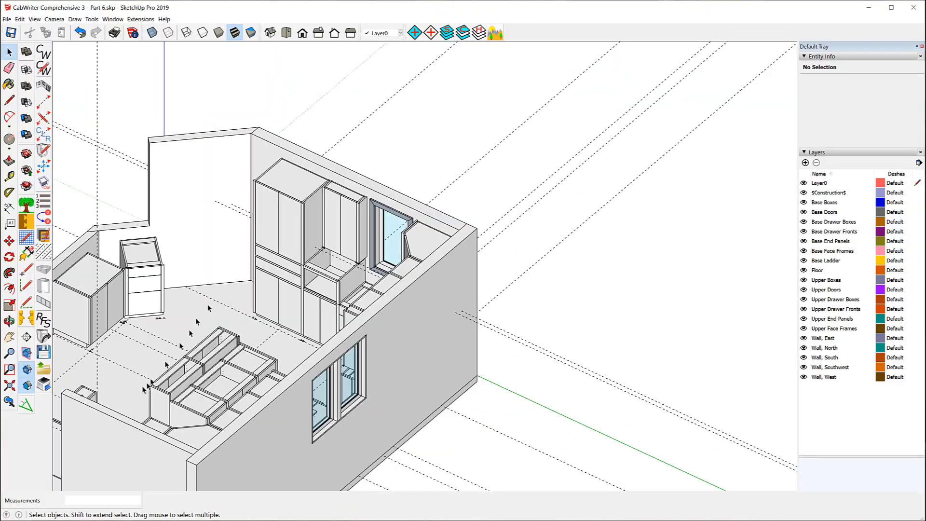
- Load the CW3C_Refrigerator_Upper defaults file and check its settings for upper cabinets
click(44, 383)
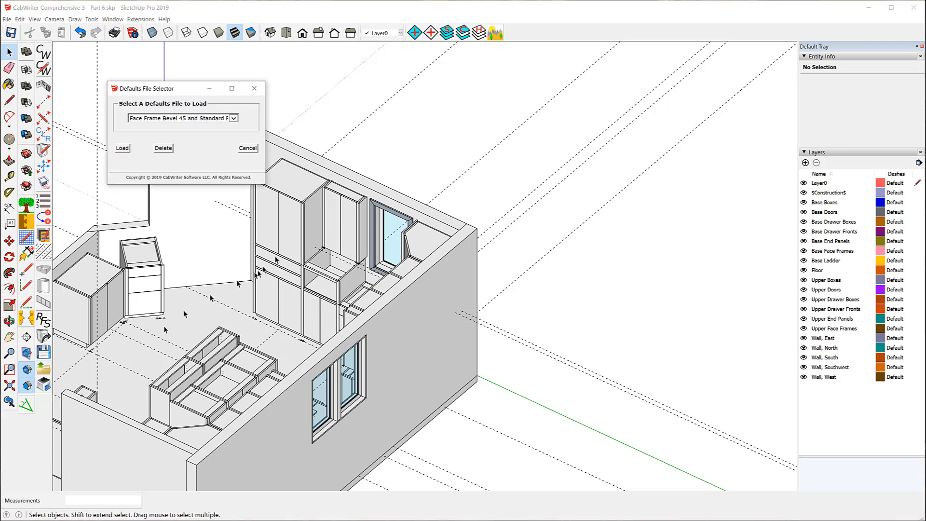
click(233, 118)
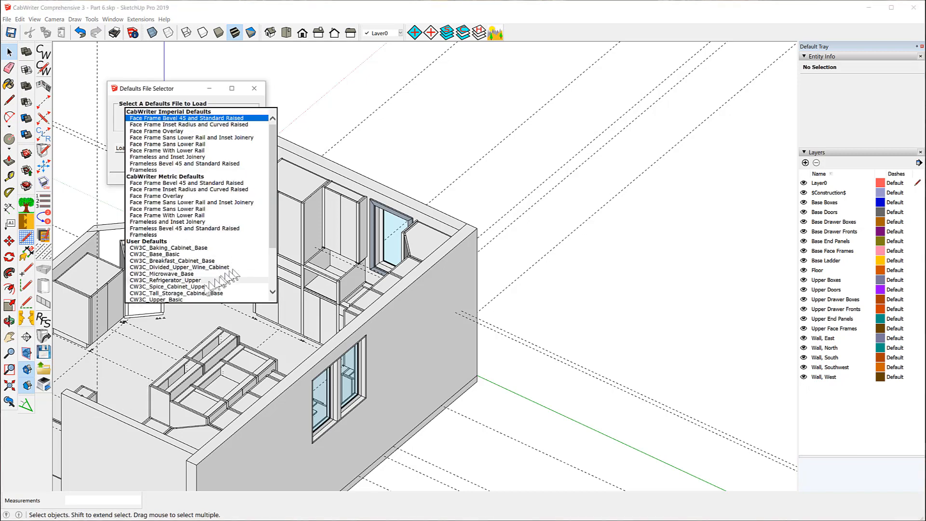
click(157, 281)
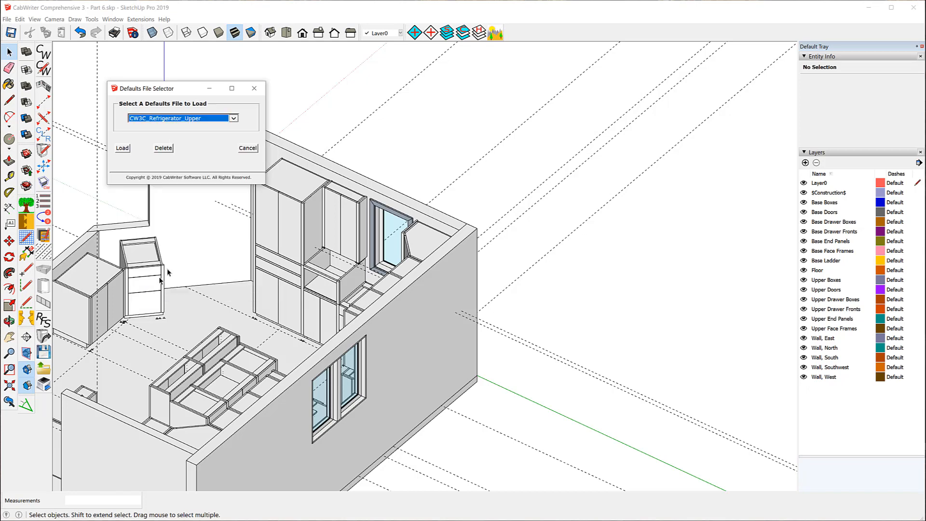
click(126, 149)
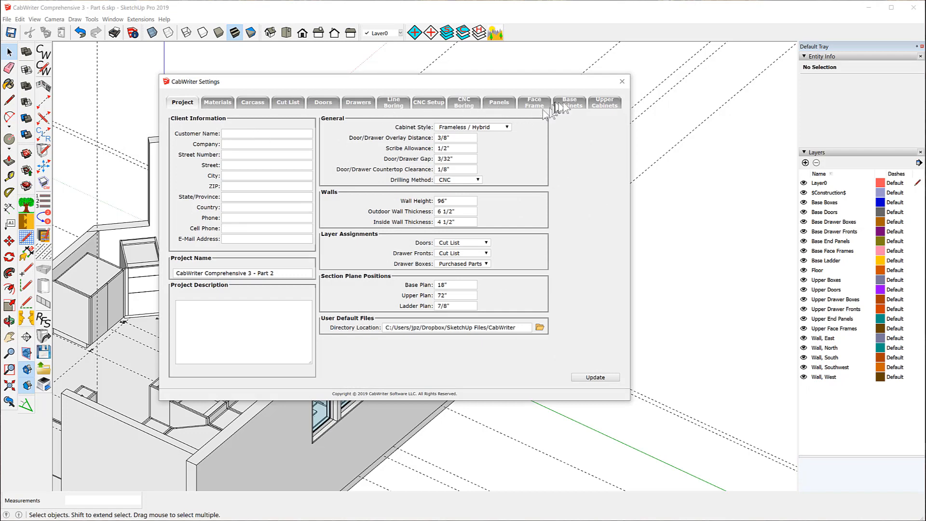
click(605, 103)
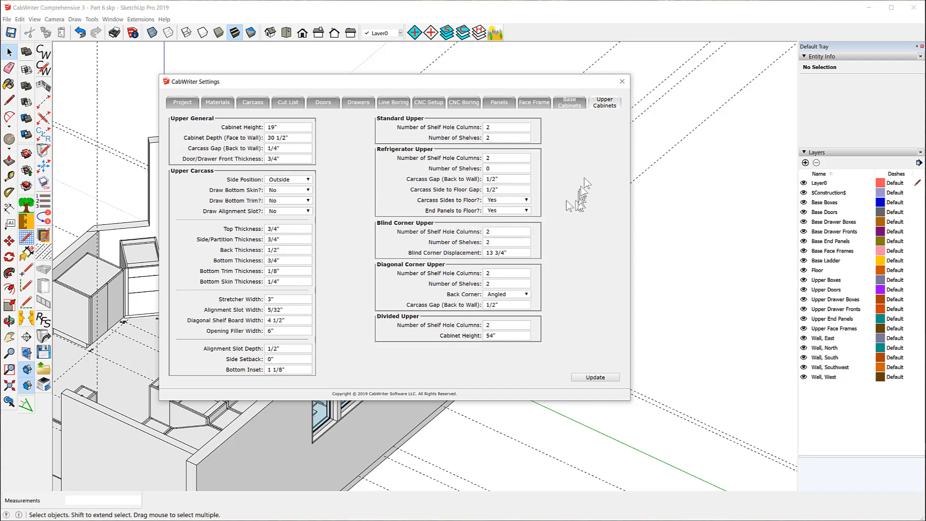
click(623, 81)
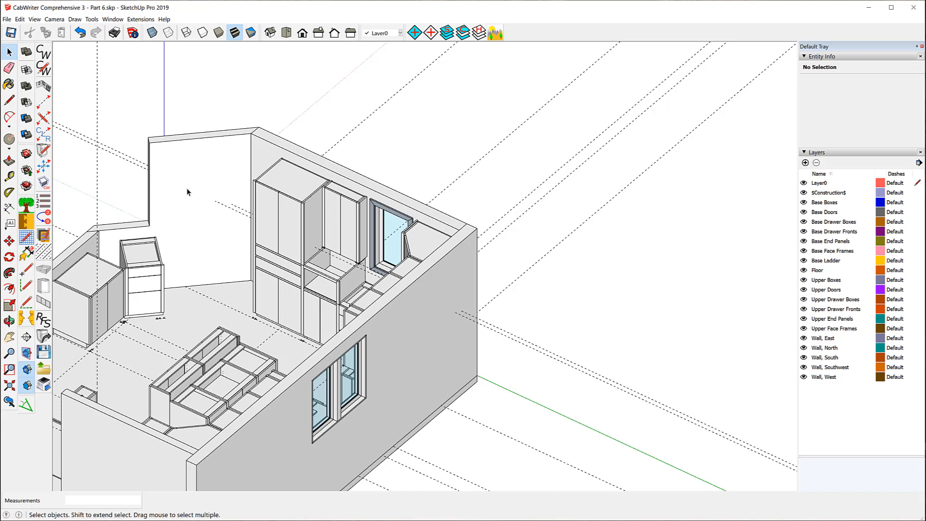
- Create a horizontal guide line on the southwest wall, 71 9/64" above the floor
click(10, 177)
click(210, 283)
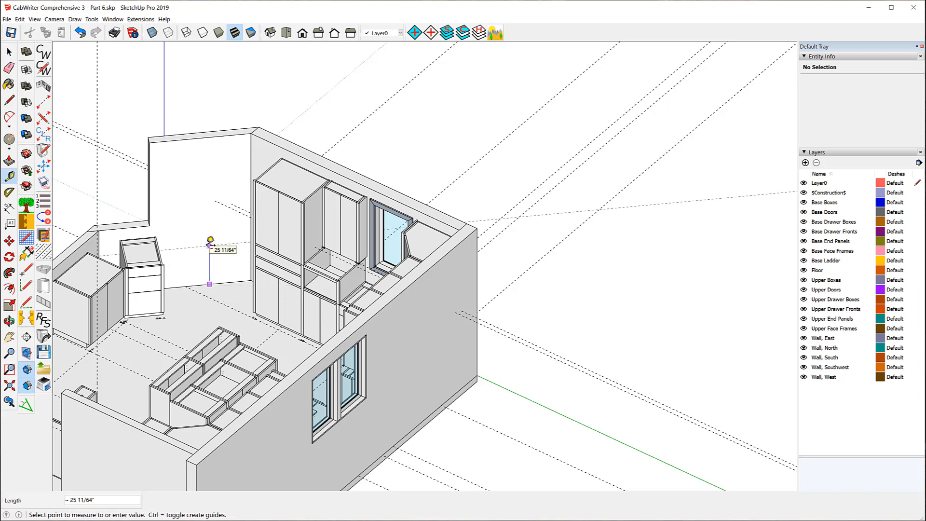
text(71 9...)
click(210, 241)
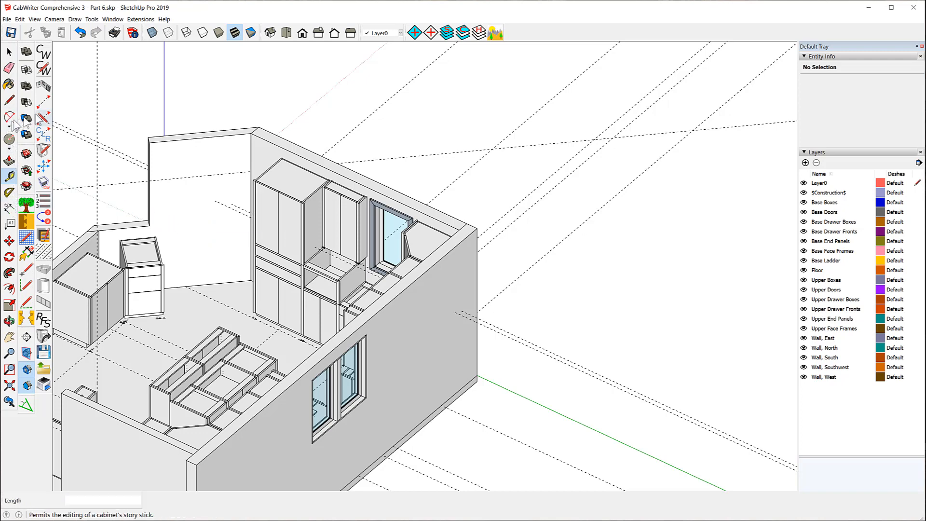
- Offset a parallel guide line 30.5" horizontally out from the wall guide to mark the refrigerator upper's front face
click(215, 175)
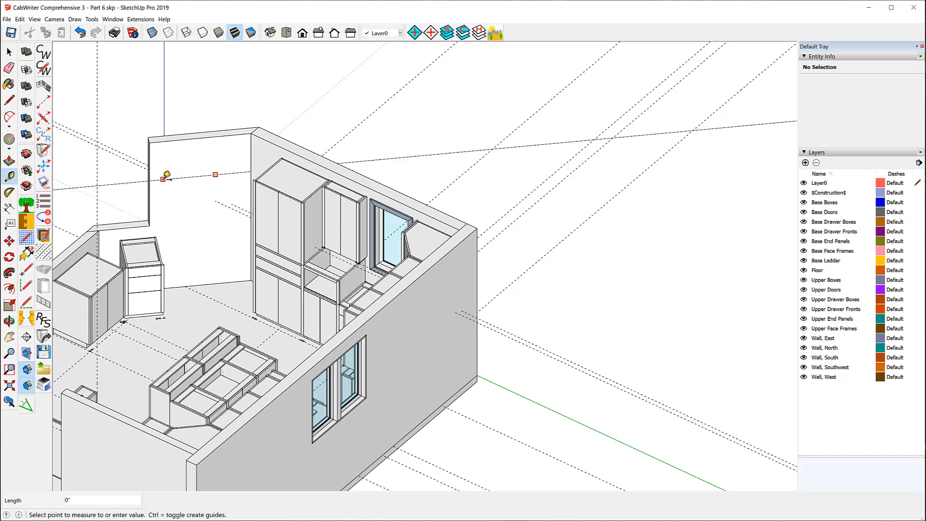
scroll(217, 181, up, 5)
click(219, 182)
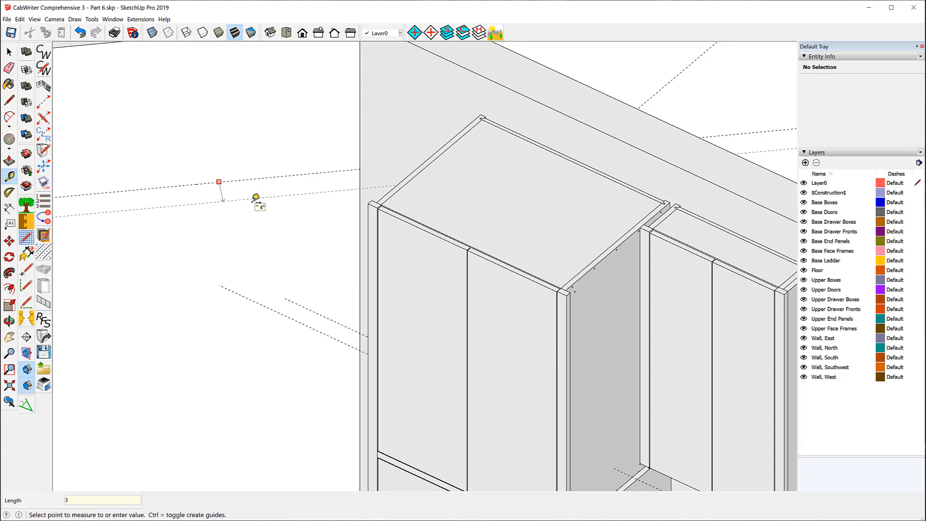
text(30.5)
key(Return)
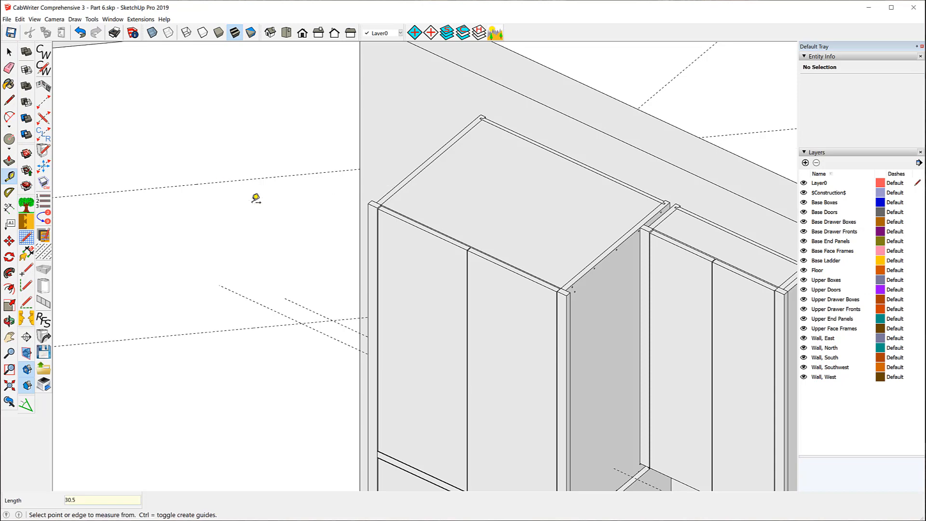
scroll(255, 198, down, 10)
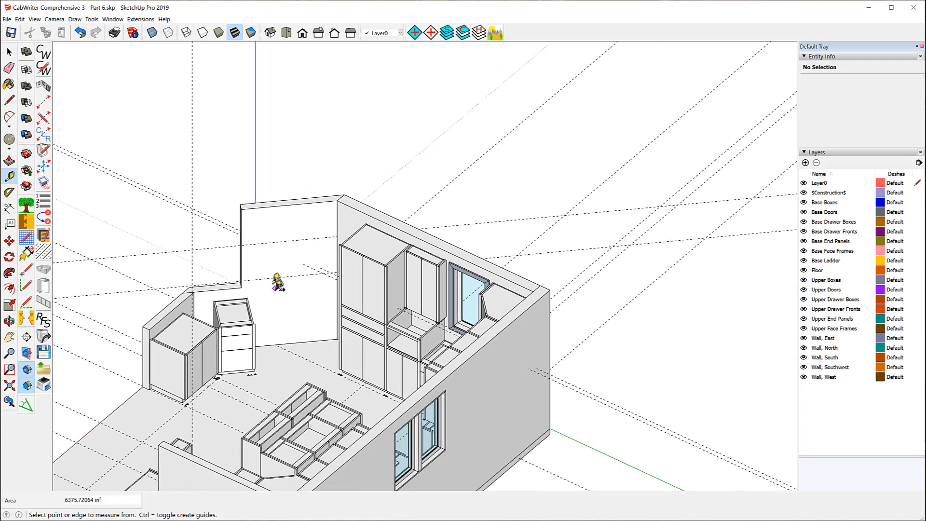
- Measure the height of the offset front guide line straight down to the floor
click(273, 277)
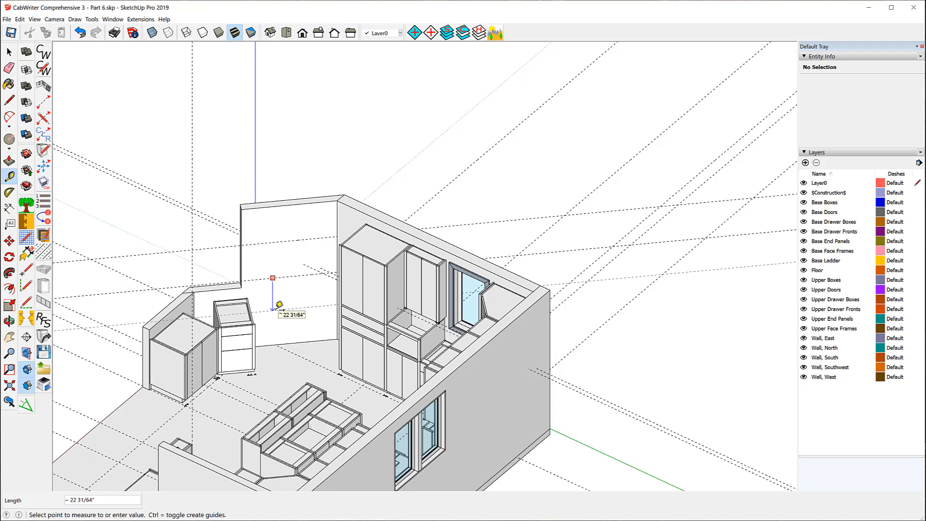
click(273, 381)
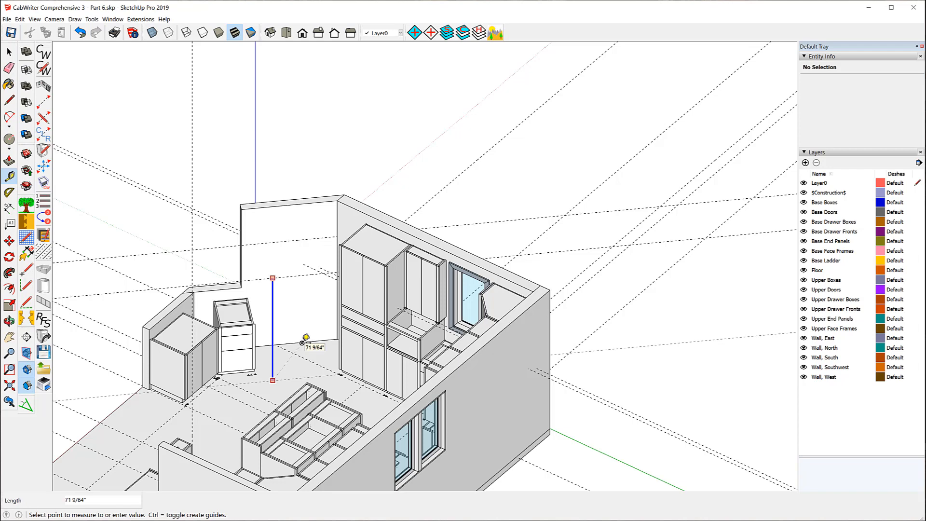
key(Escape)
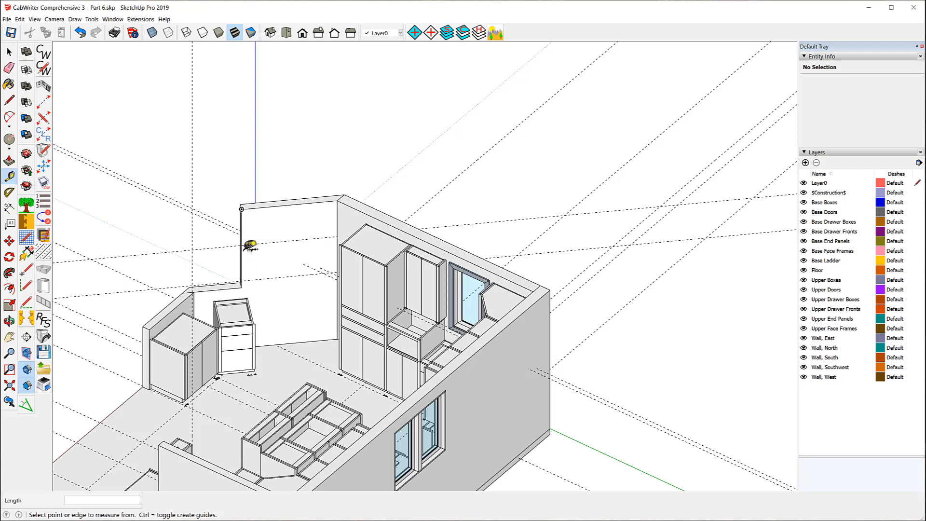
- Mark a guide point on the wall guide line, 4" in from the southwest wall's exposed vertical end
scroll(246, 241, up, 3)
scroll(246, 242, up, 2)
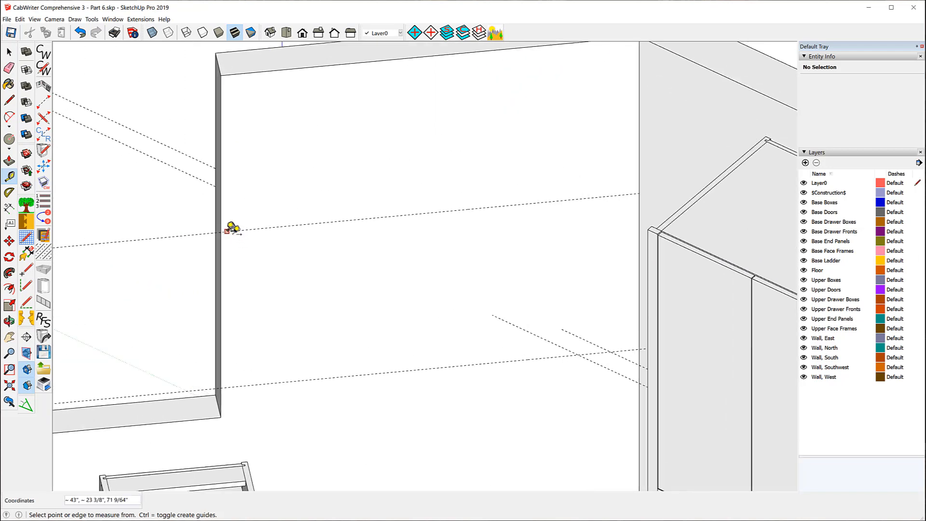
click(221, 232)
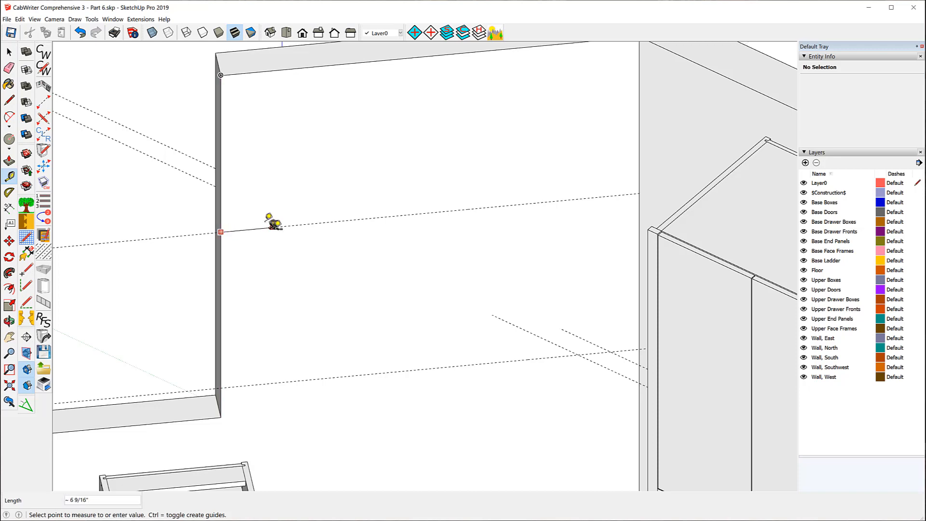
text(4)
key(Return)
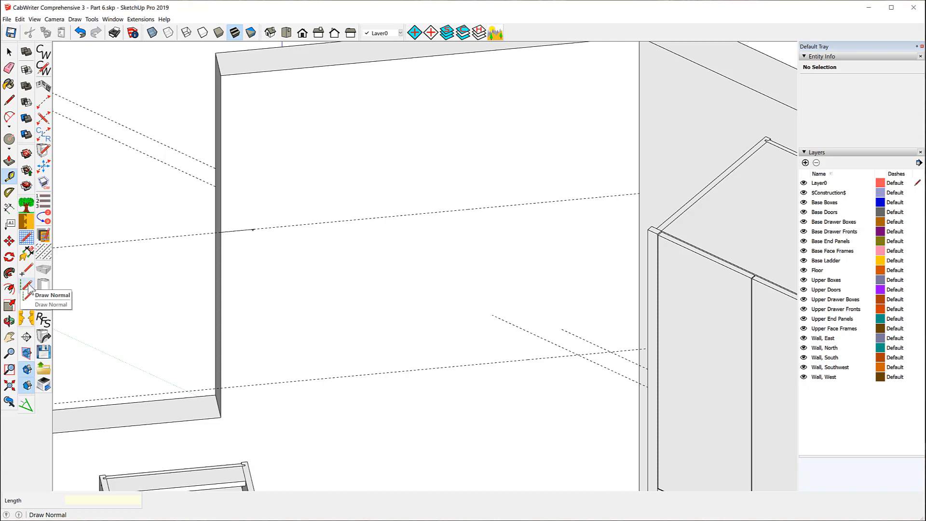
- Draw a guide line normal to the southwest wall's face through the 4" guide point, crossing the front guide
click(28, 286)
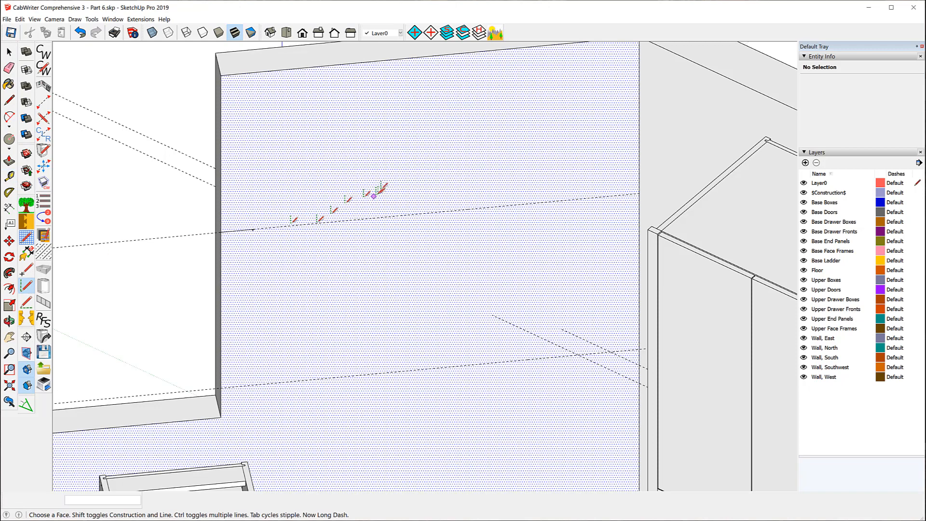
click(253, 229)
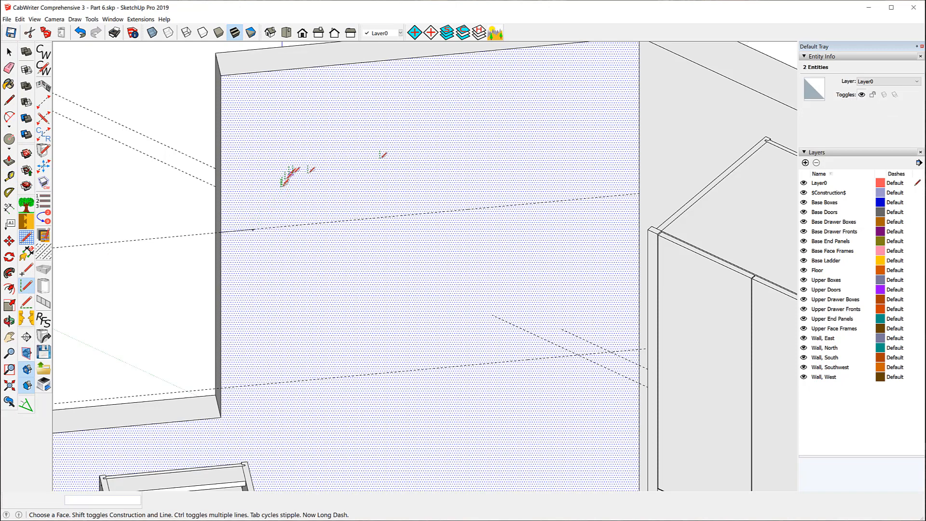
click(368, 244)
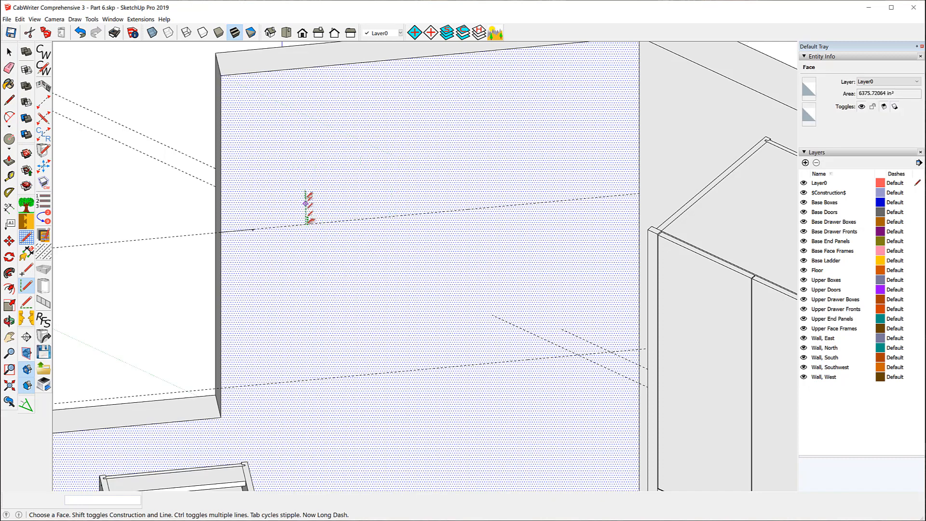
click(253, 228)
scroll(283, 186, down, 3)
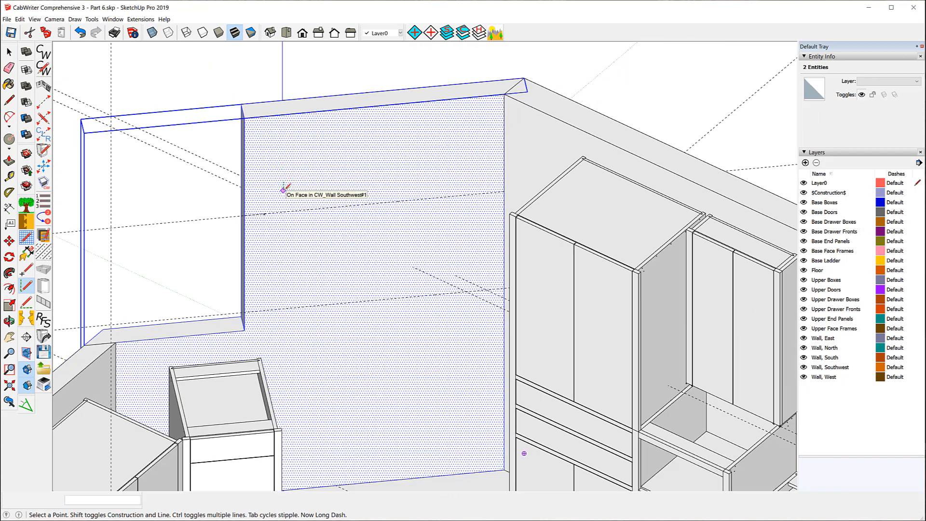
click(265, 214)
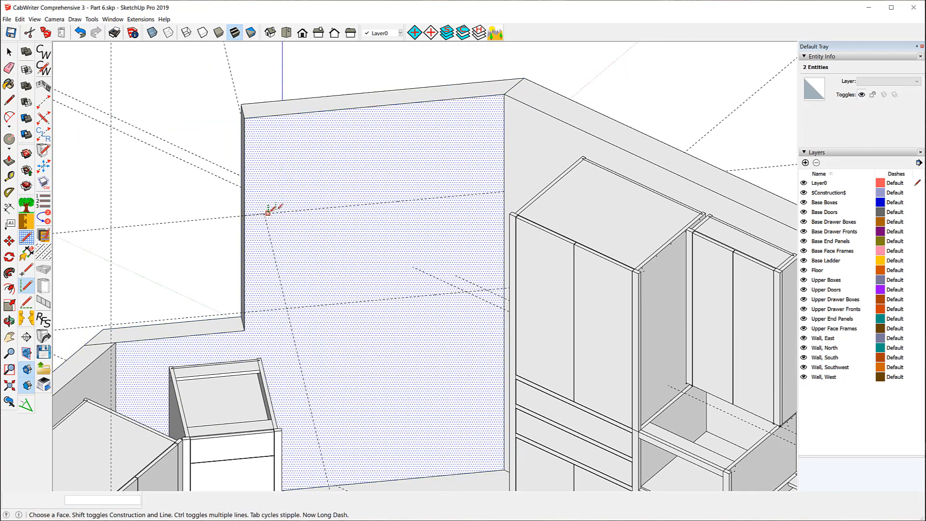
click(288, 307)
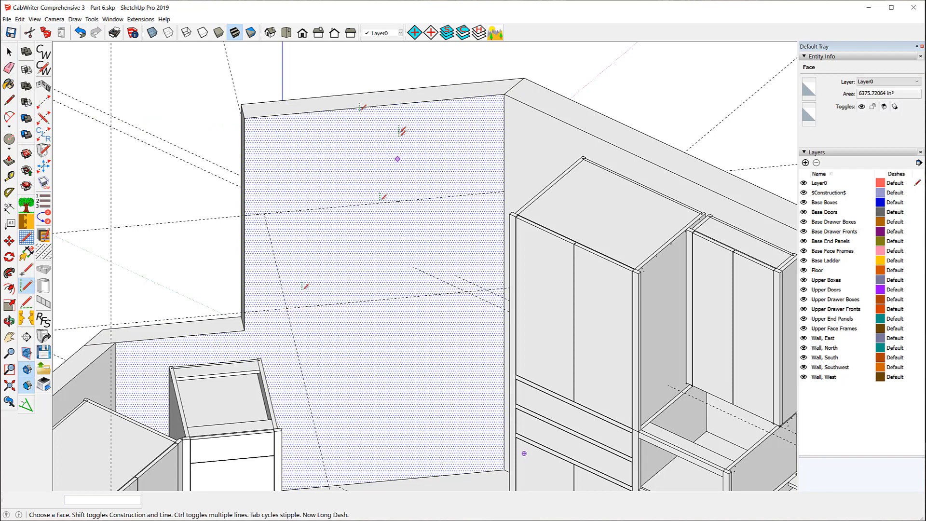
click(393, 107)
click(9, 52)
click(58, 65)
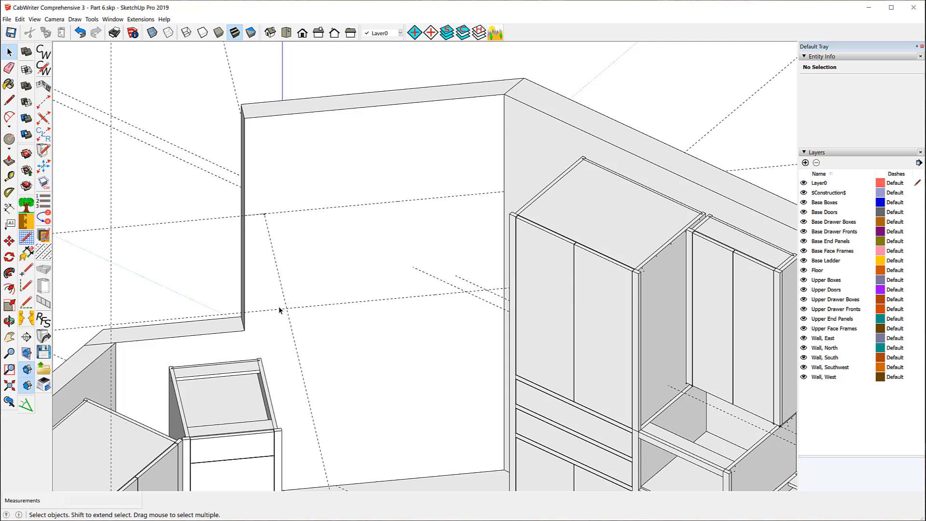
- Place a Left Sheet cabinet end on the front guide, starting where the normal guide crosses it
click(43, 118)
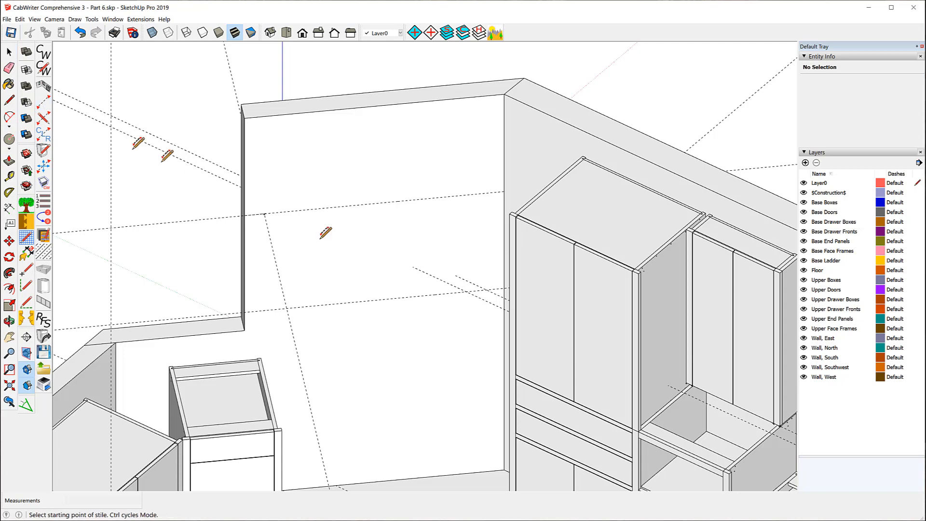
click(288, 307)
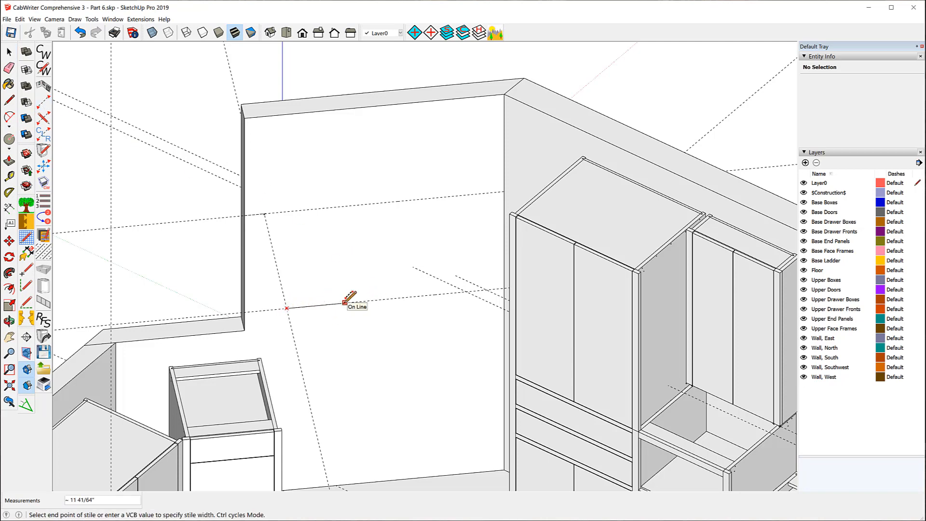
click(344, 302)
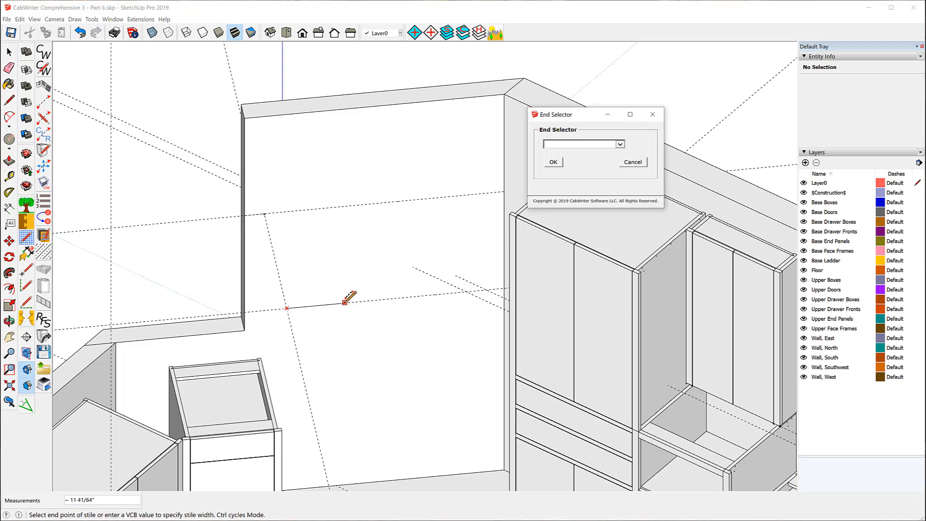
click(620, 144)
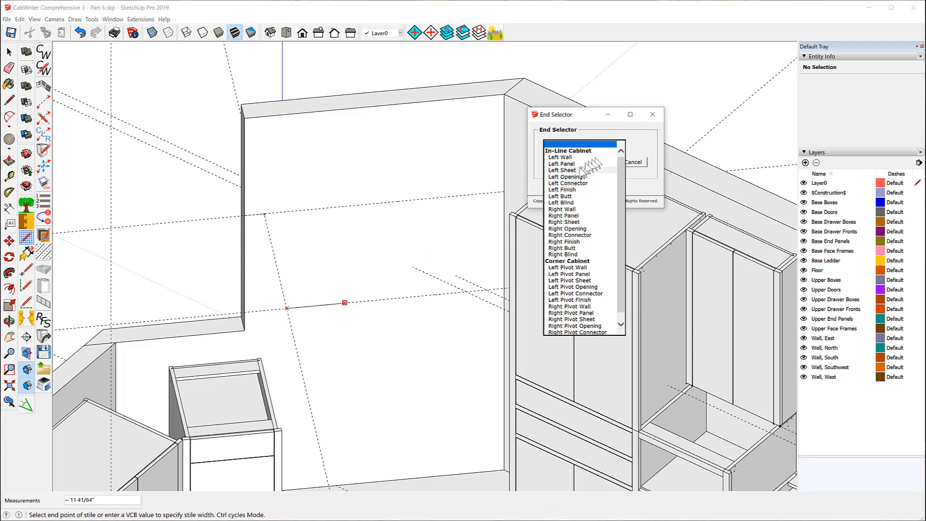
click(559, 170)
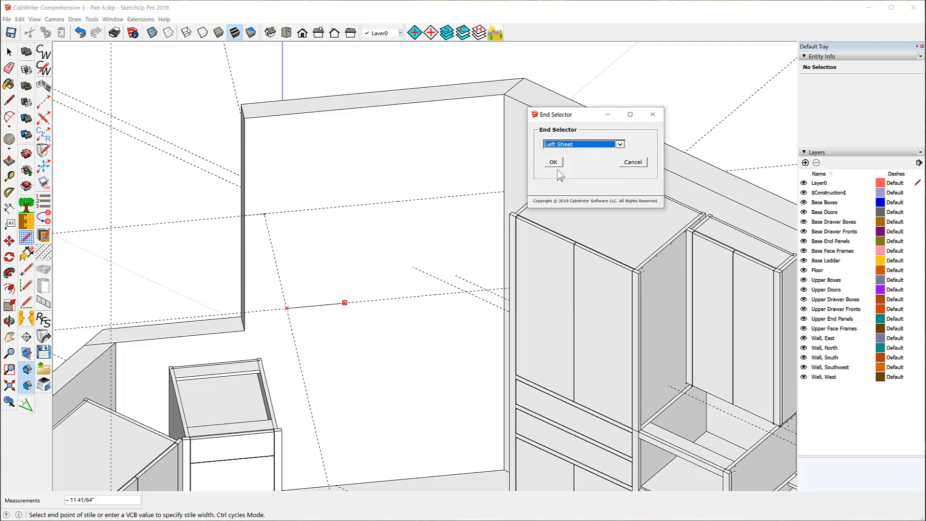
click(554, 162)
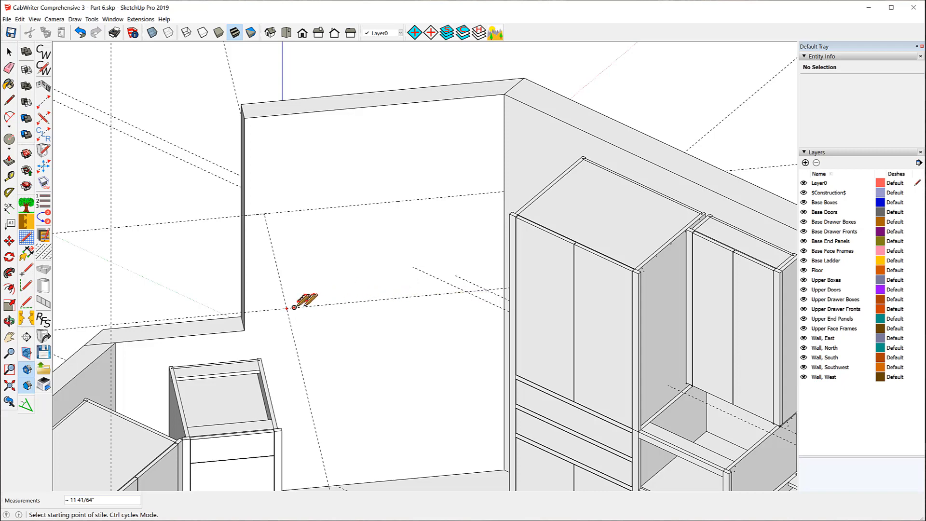
- Place a matching right cabinet end on the front guide, offset 36 9/16" from the left end's inner guide point
key(ctrl)
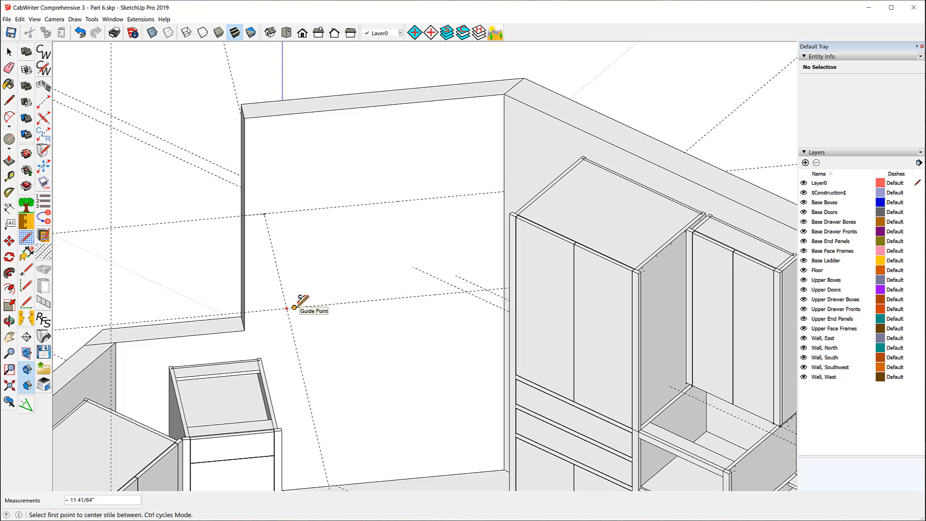
key(ctrl)
click(294, 308)
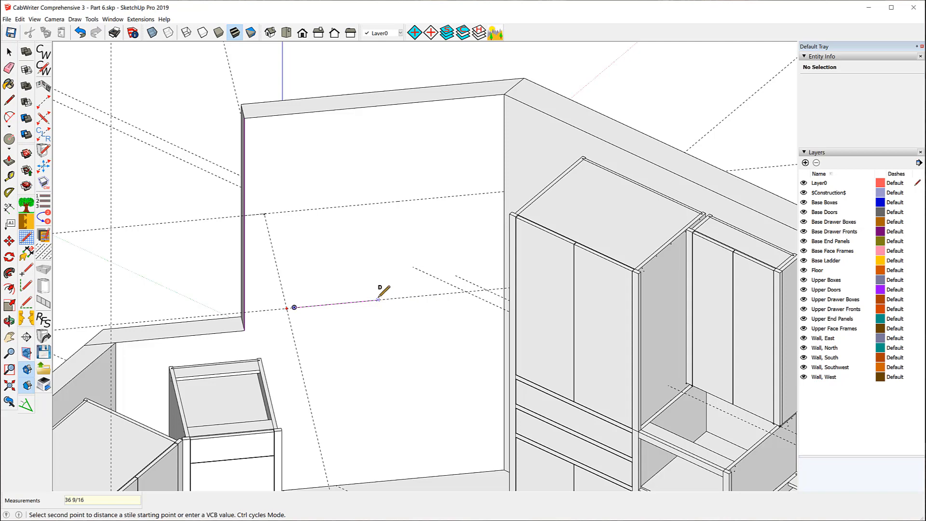
click(379, 300)
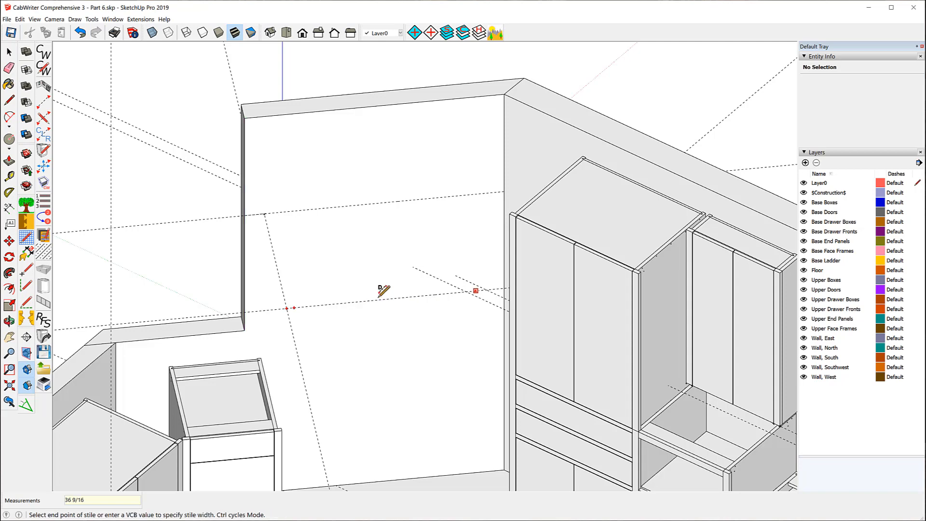
click(433, 293)
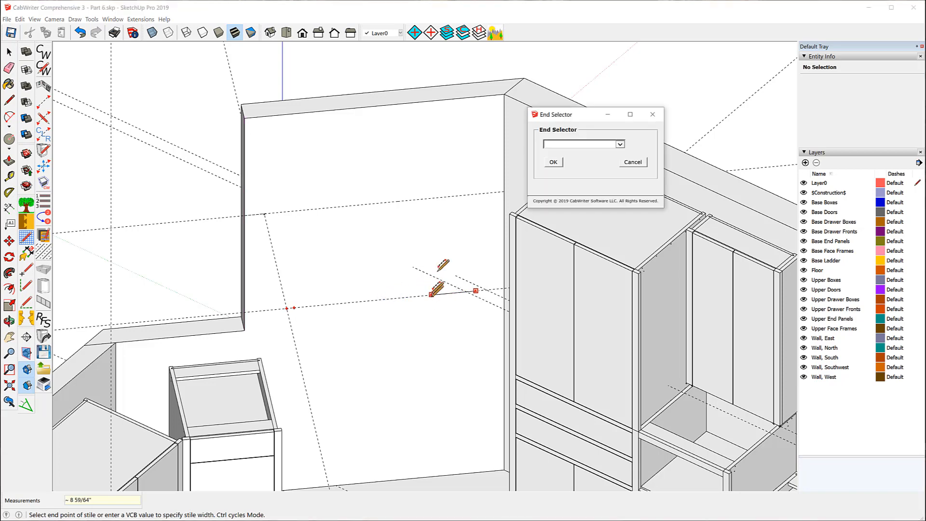
click(620, 145)
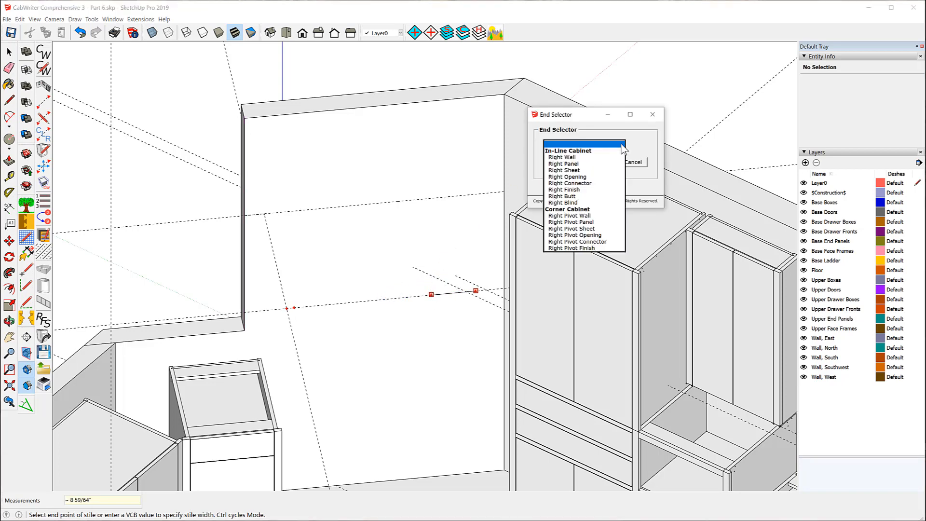
click(581, 183)
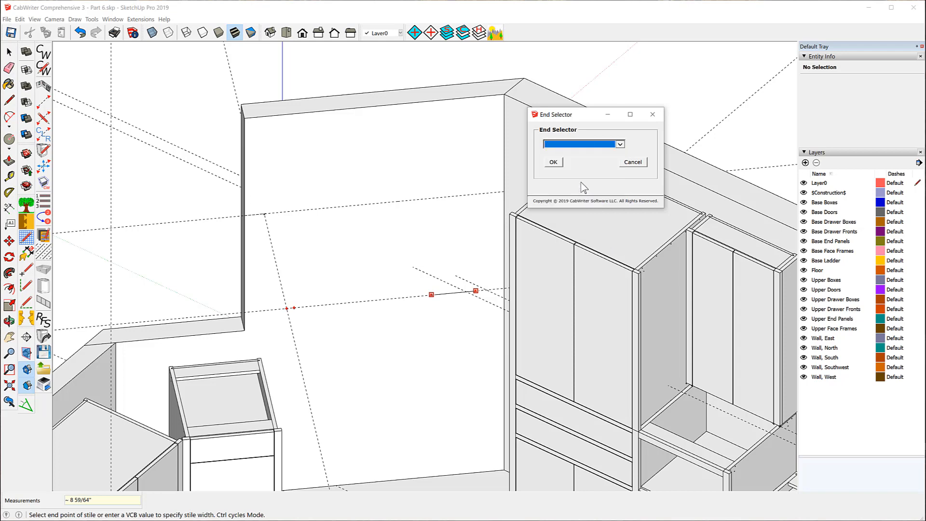
click(554, 162)
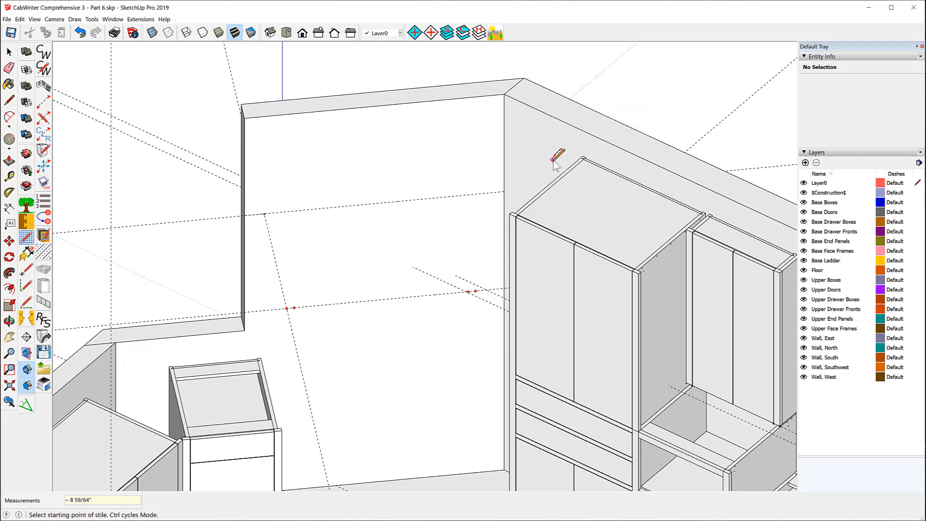
- Draw the upper cabinet between the two ends as a Refrigerator Upper box with 2 doors and default shelf-hole columns
click(268, 197)
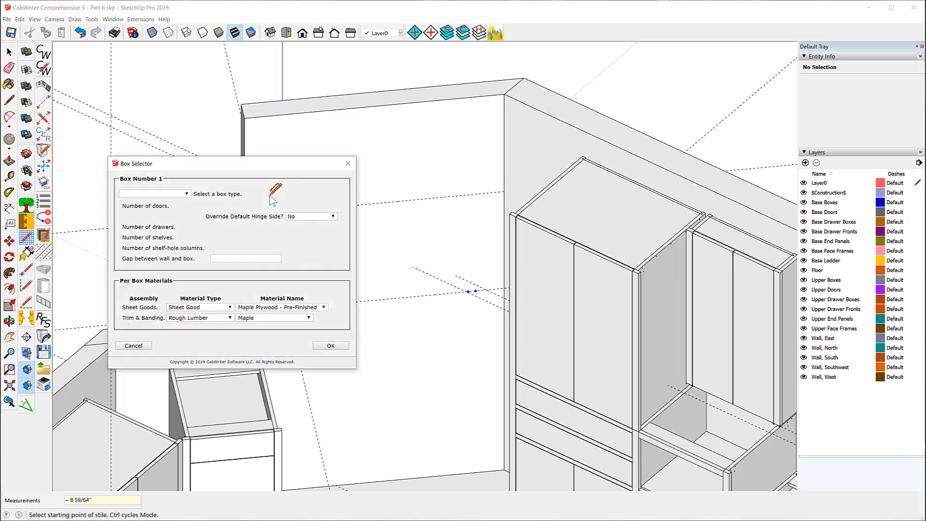
click(187, 193)
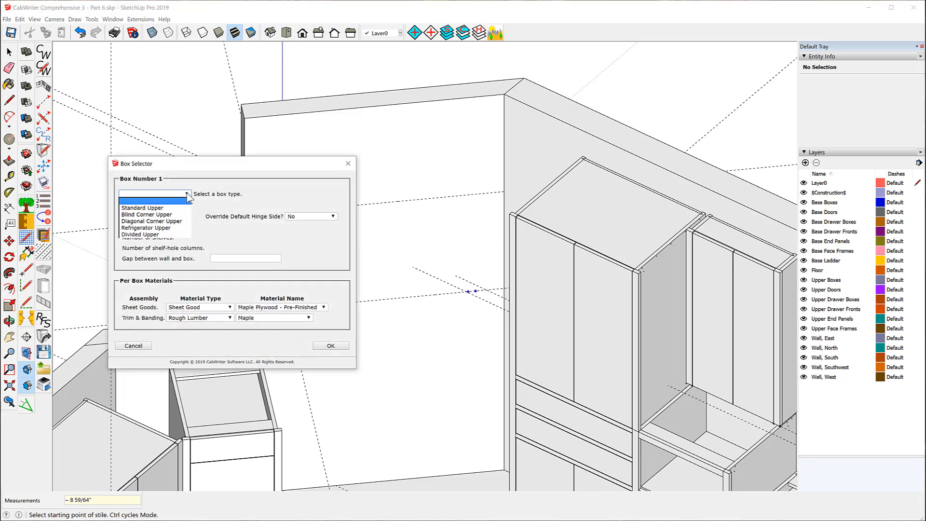
click(155, 227)
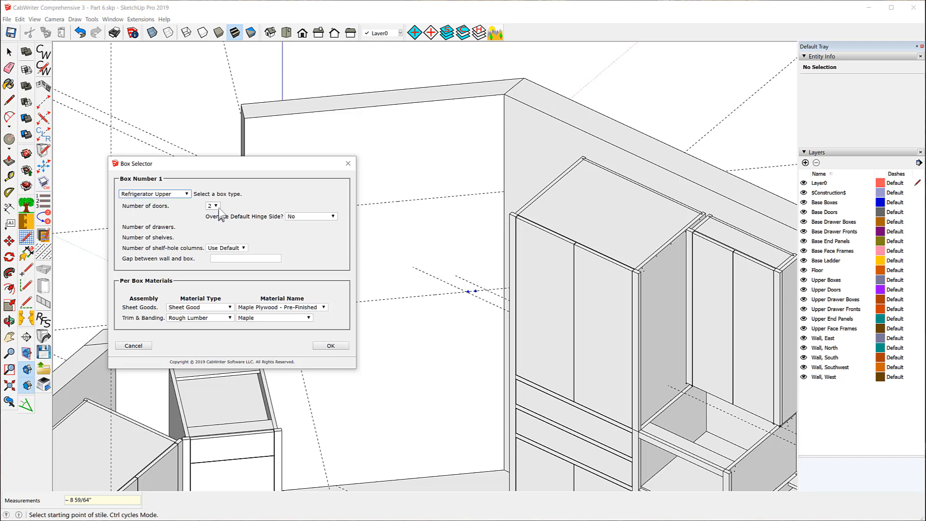
click(325, 346)
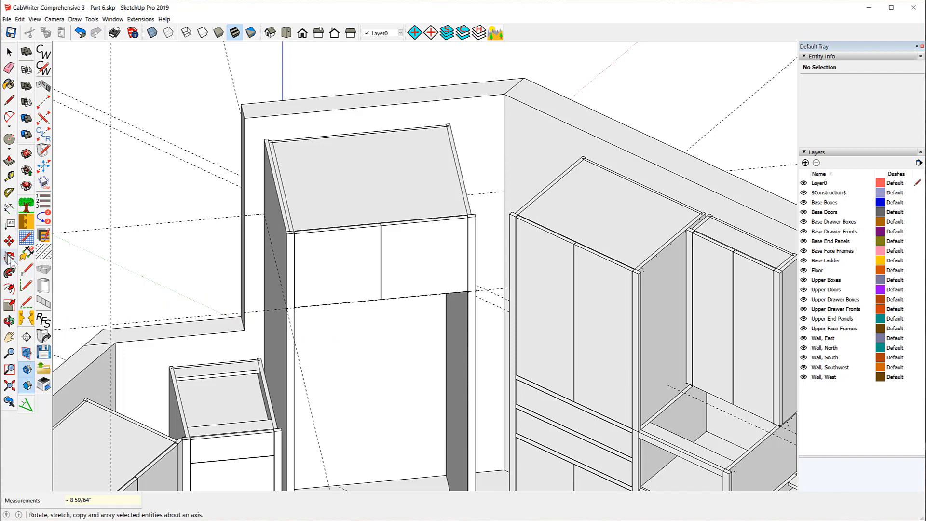
- Examine from above how the refrigerator cabinet's side panel fits against the adjacent base cabinet on the southwest wall
click(9, 321)
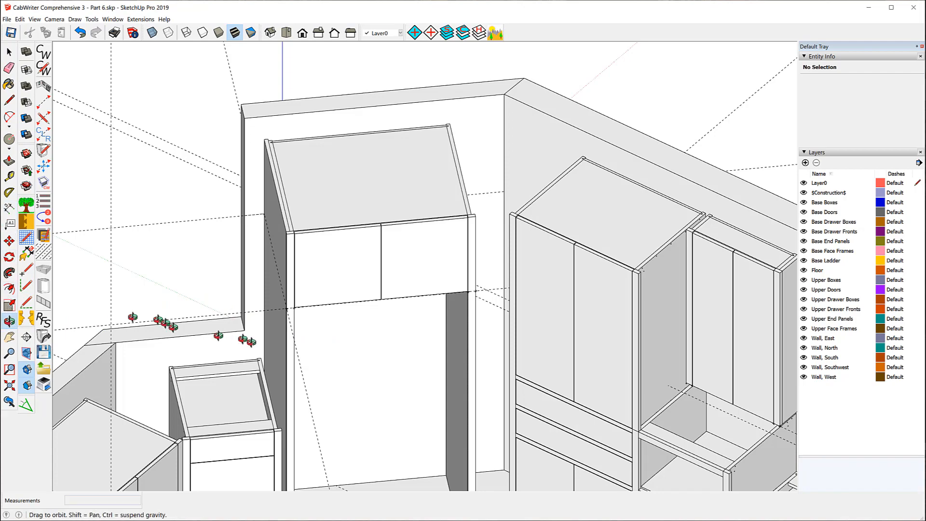
drag(298, 357, 331, 306)
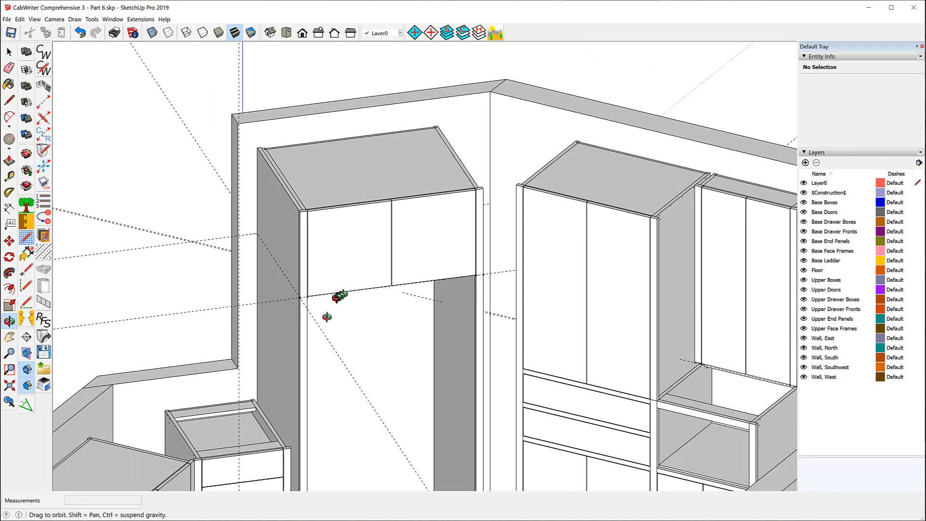
scroll(289, 463, up, 5)
scroll(294, 465, up, 6)
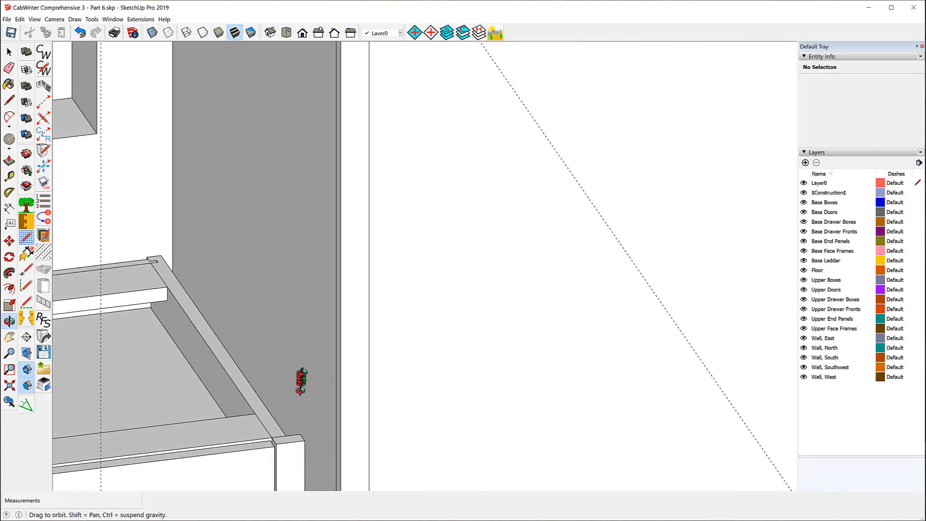
drag(303, 370, 252, 372)
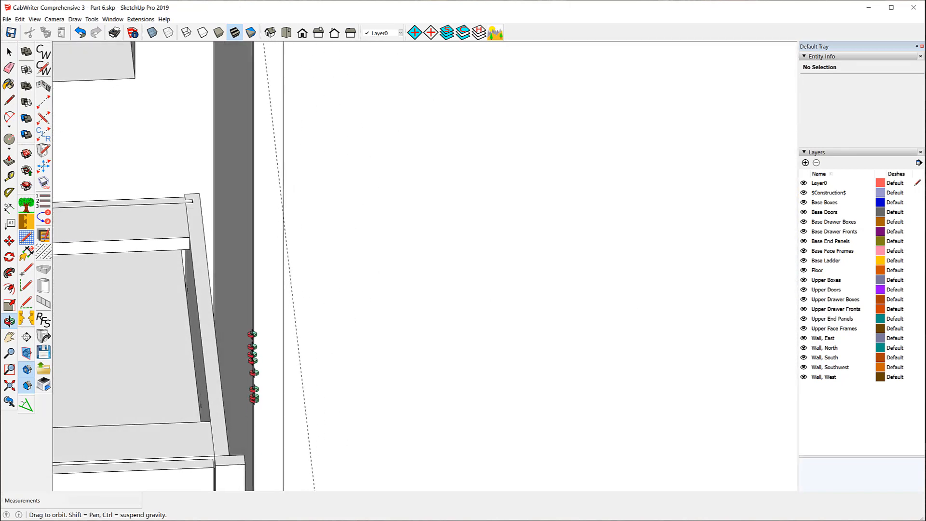
click(302, 33)
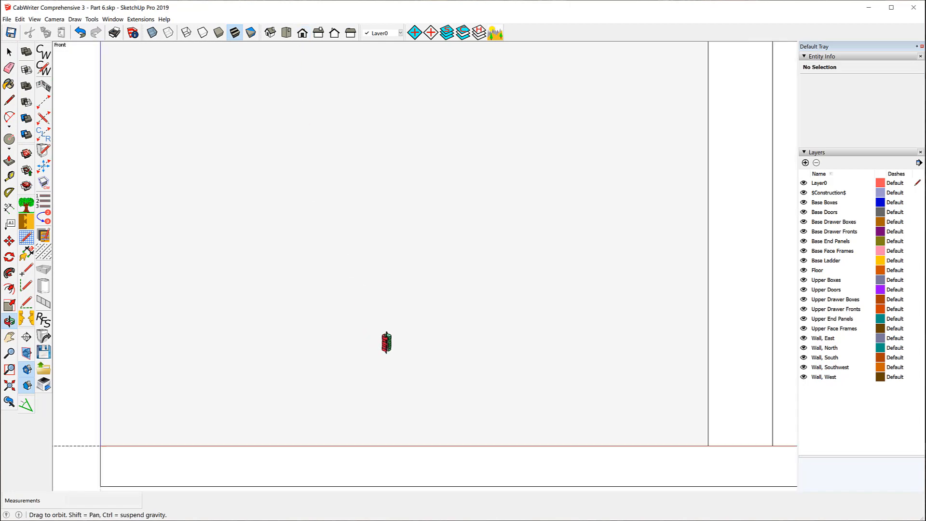
scroll(423, 371, down, 2)
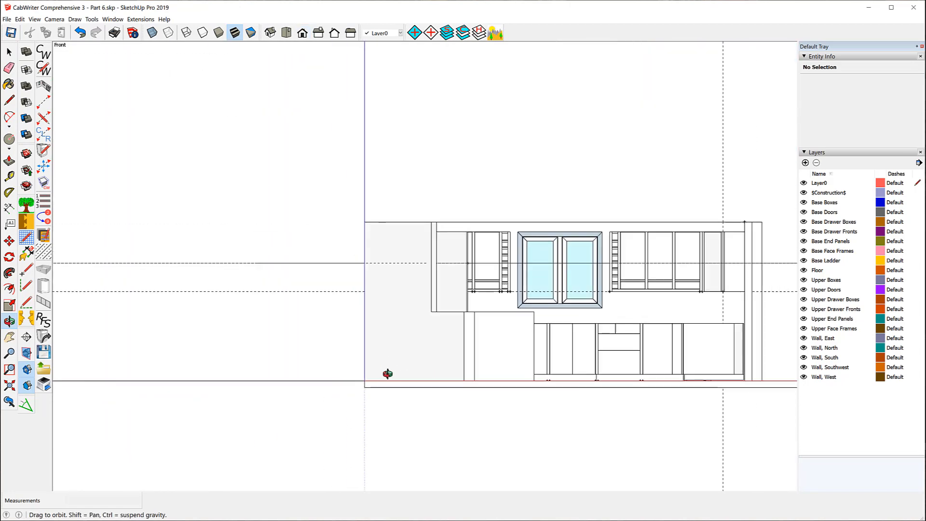
click(286, 33)
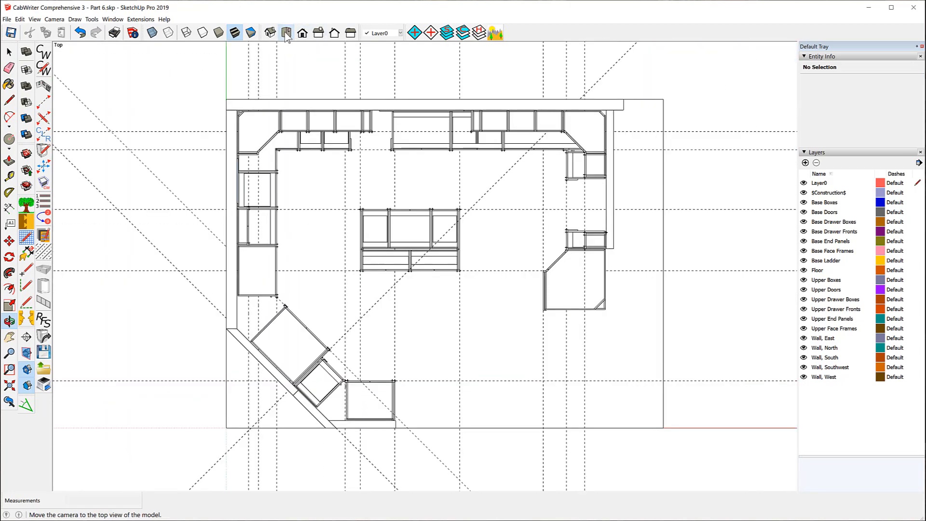
scroll(338, 390, up, 8)
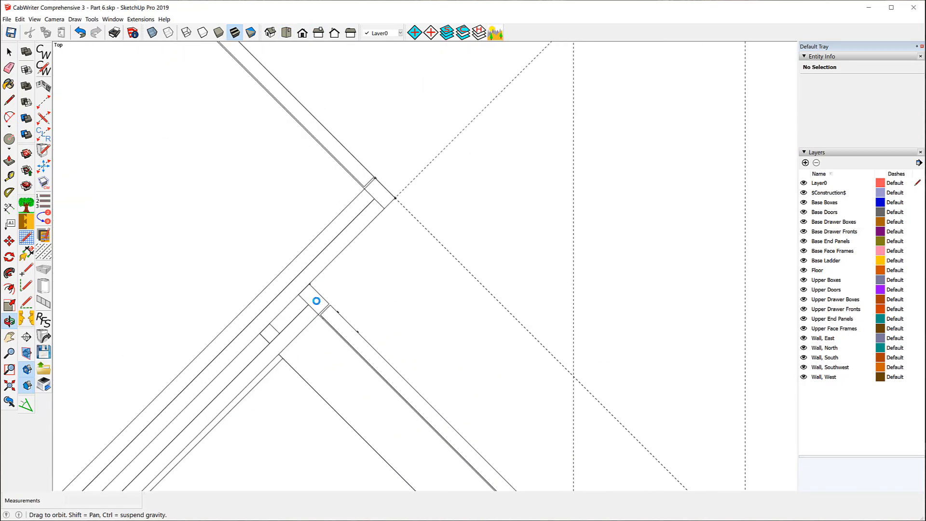
scroll(324, 310, up, 2)
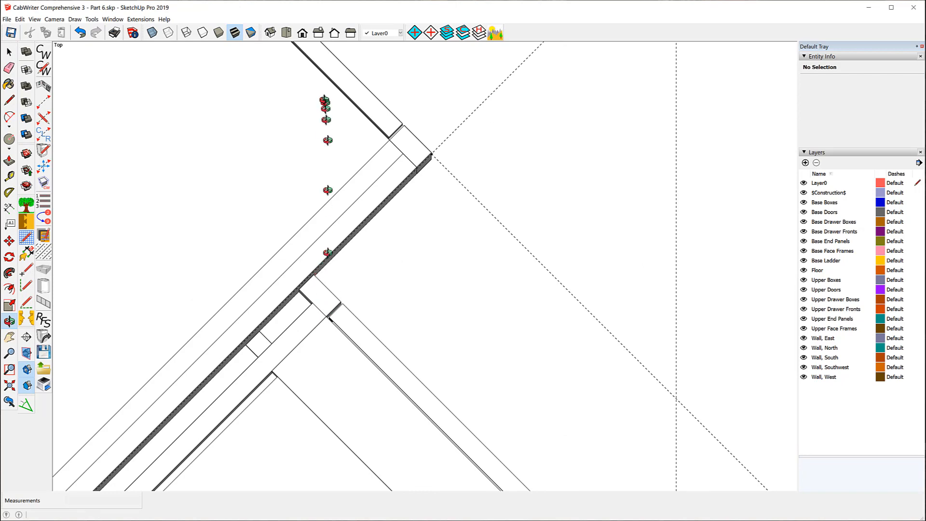
click(287, 34)
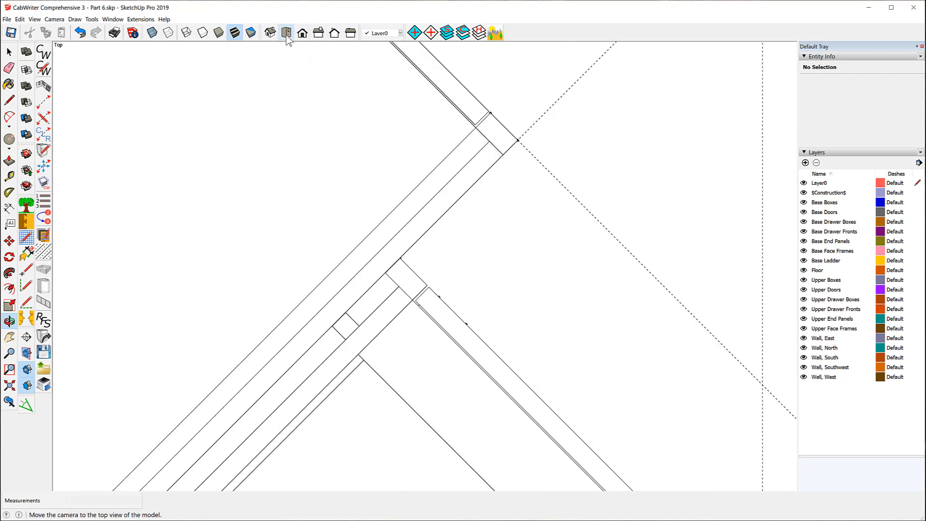
scroll(386, 267, up, 4)
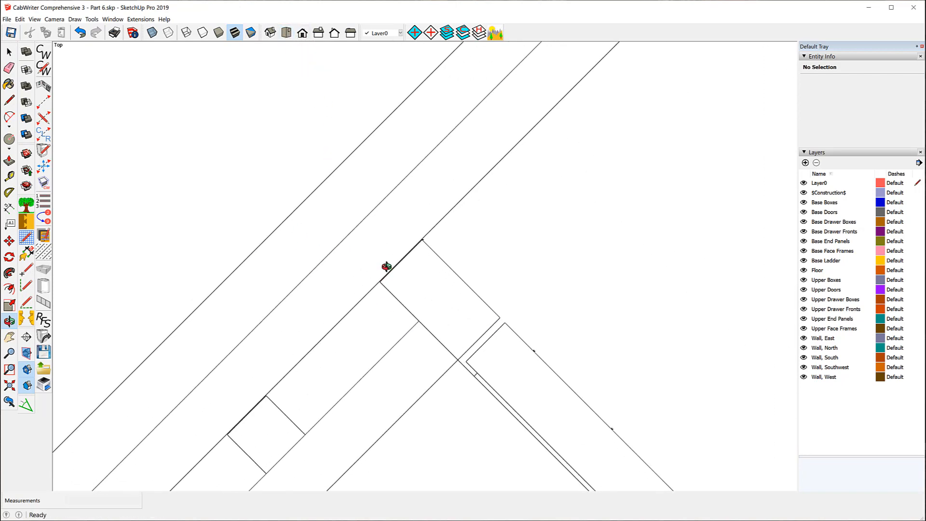
scroll(386, 267, up, 2)
scroll(385, 263, up, 1)
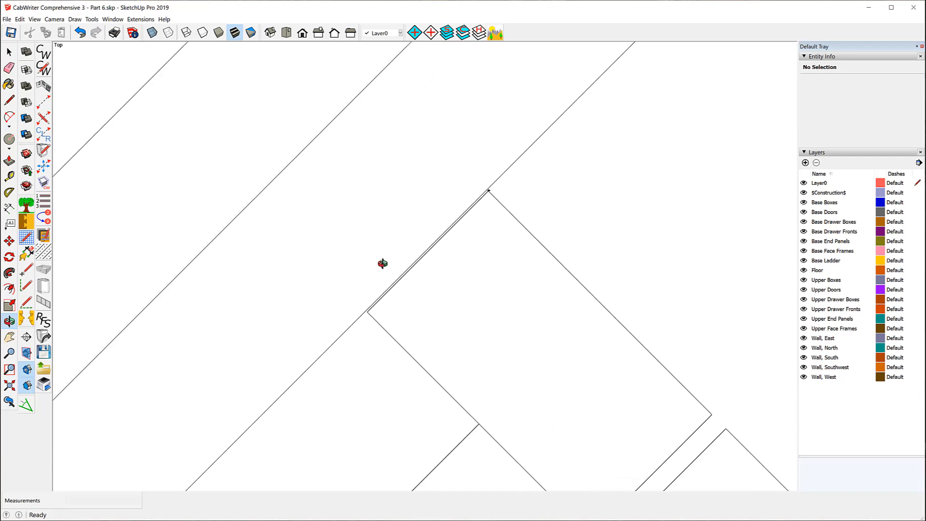
scroll(490, 190, up, 2)
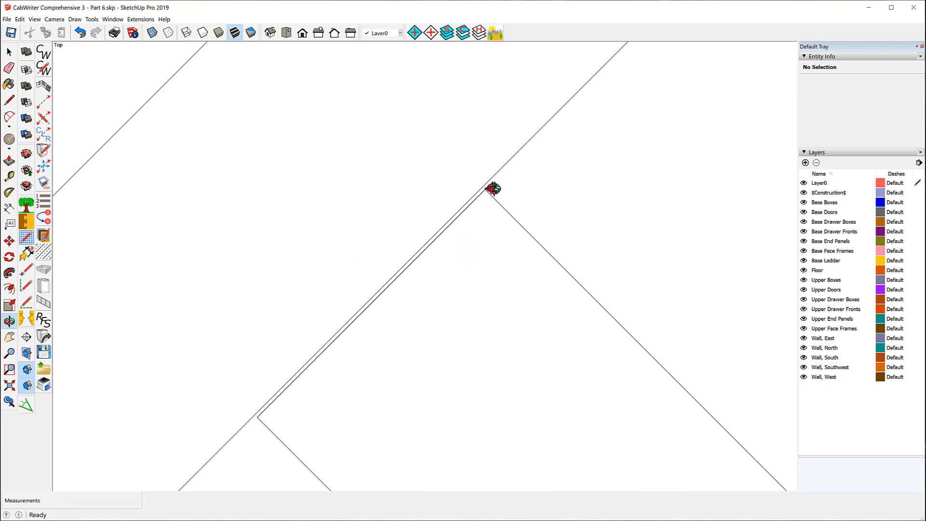
scroll(493, 188, up, 2)
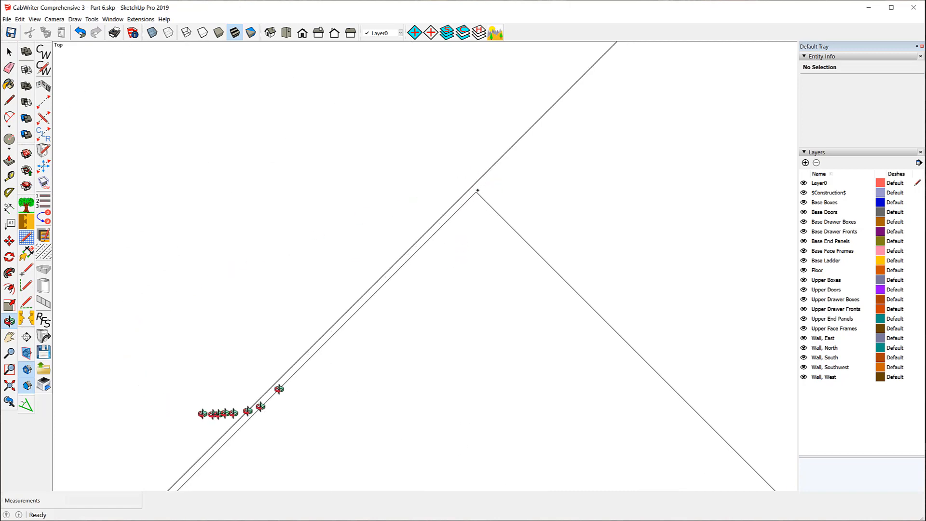
scroll(404, 221, up, 3)
key(t)
scroll(409, 258, up, 2)
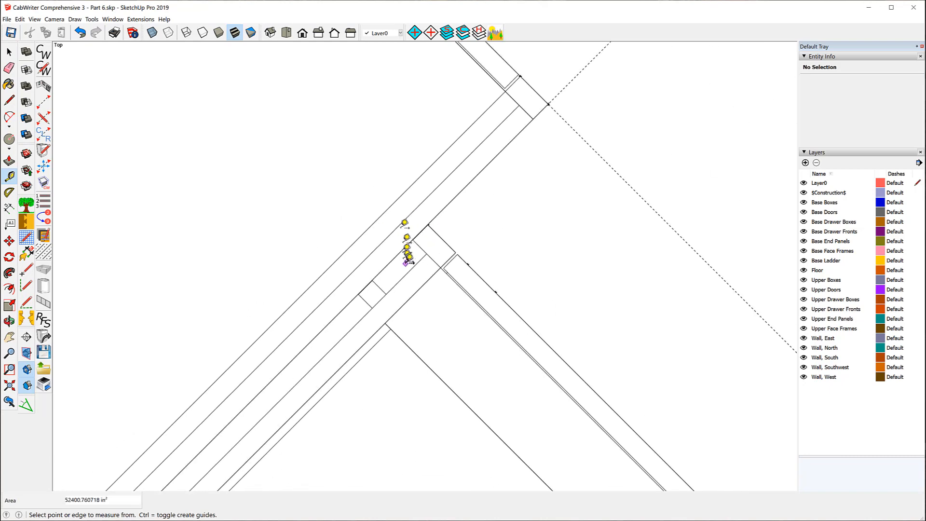
scroll(496, 296, down, 4)
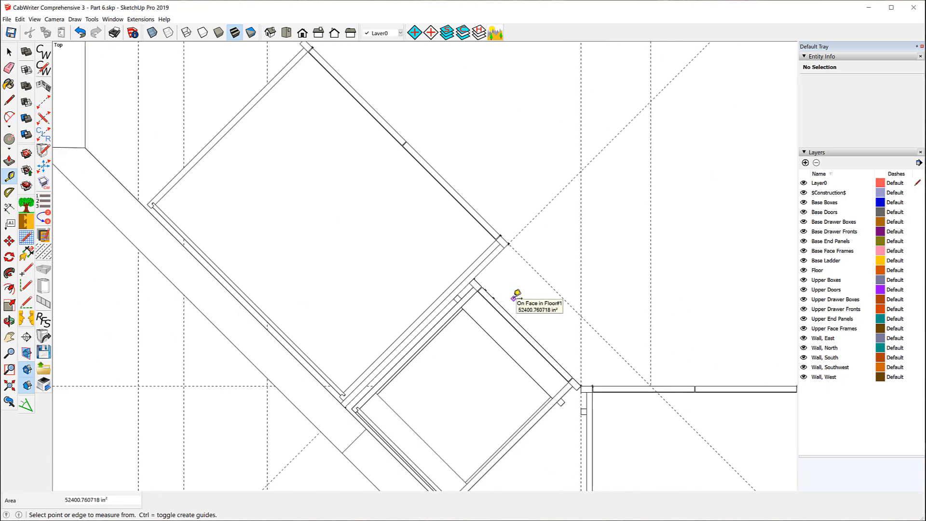
scroll(517, 296, down, 2)
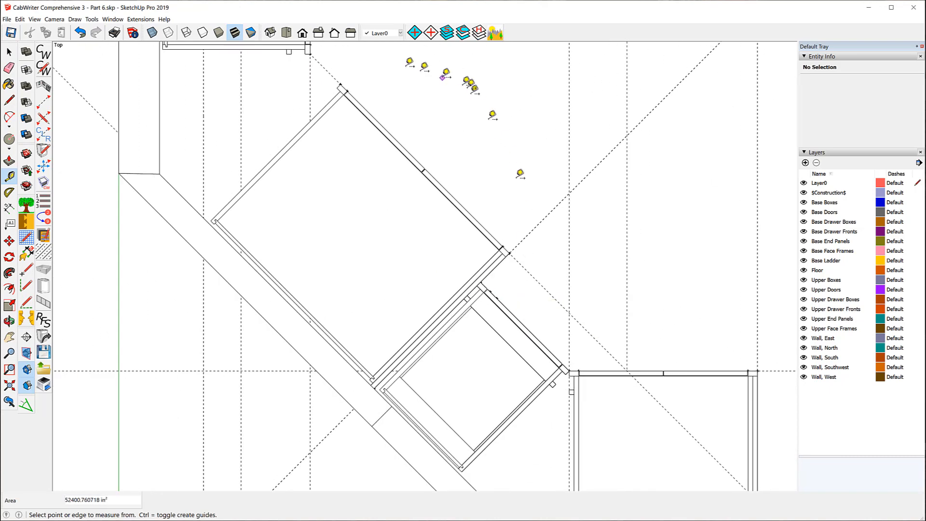
click(302, 33)
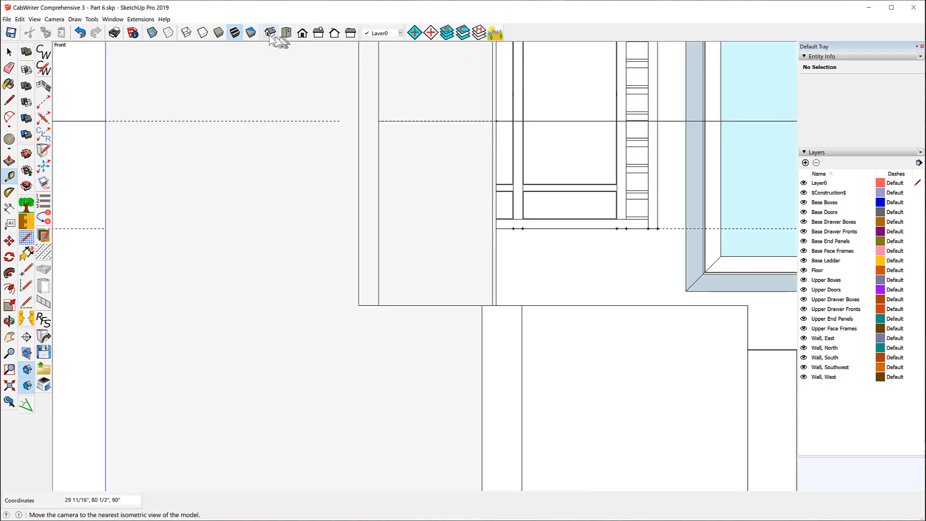
click(270, 33)
scroll(359, 244, down, 3)
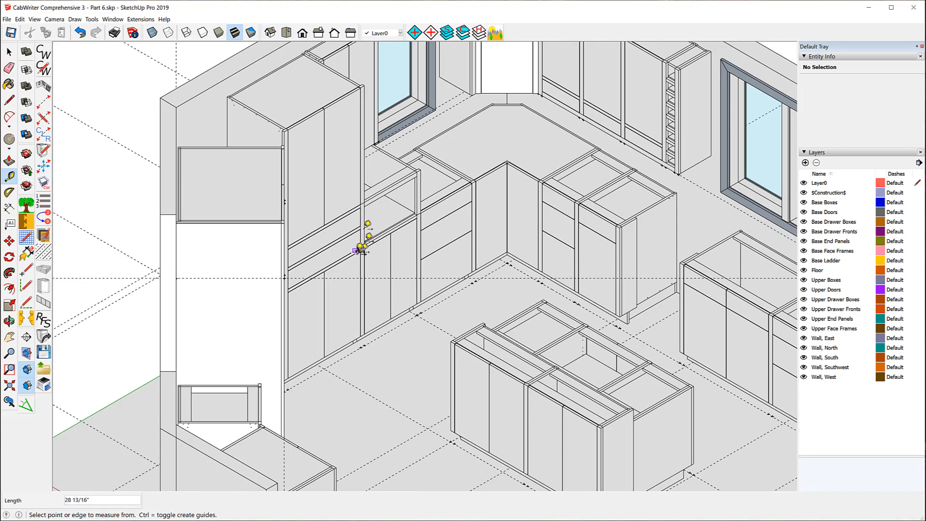
middle_drag(463, 233, 183, 210)
key(t)
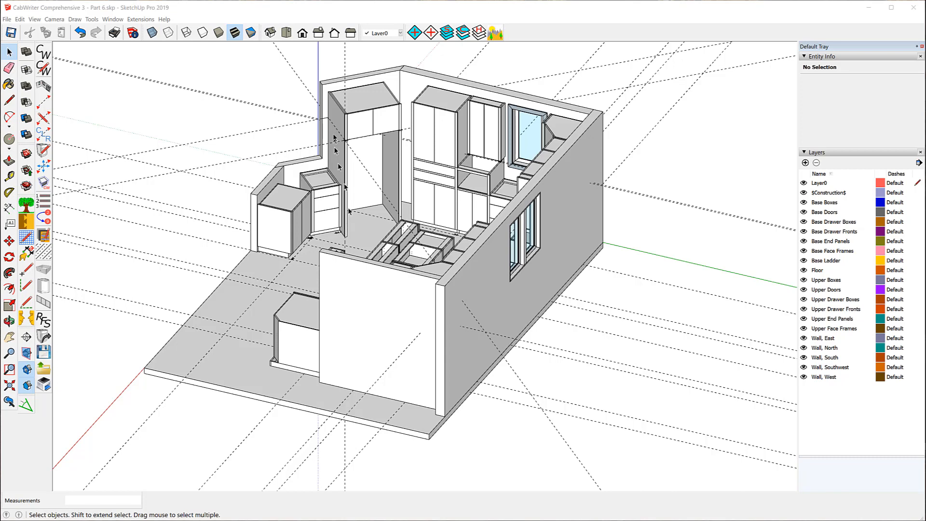
- Set the model's length display precision to 1/64" in the measurement units
click(112, 19)
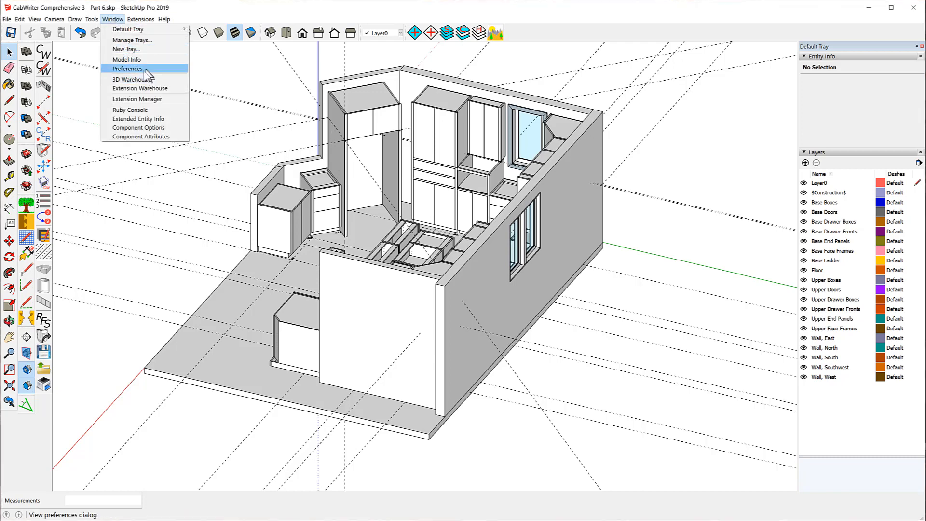
click(133, 61)
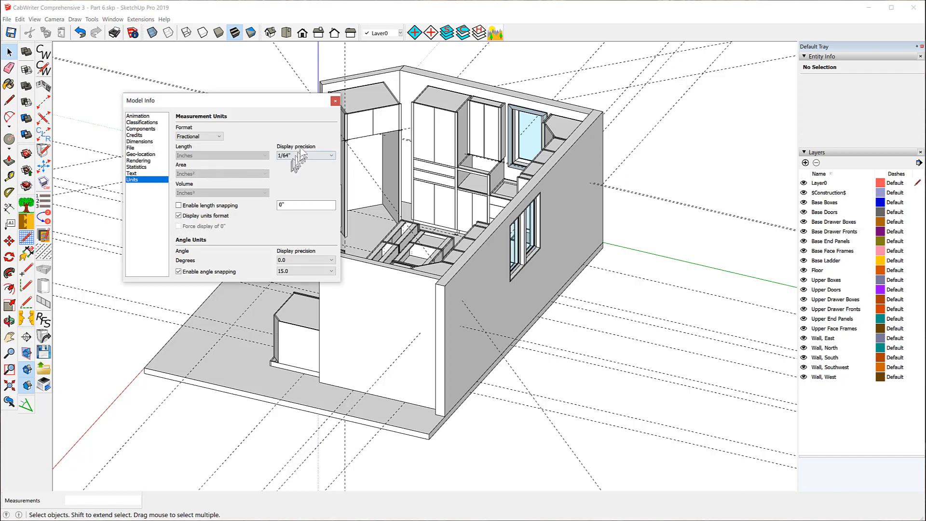
click(332, 156)
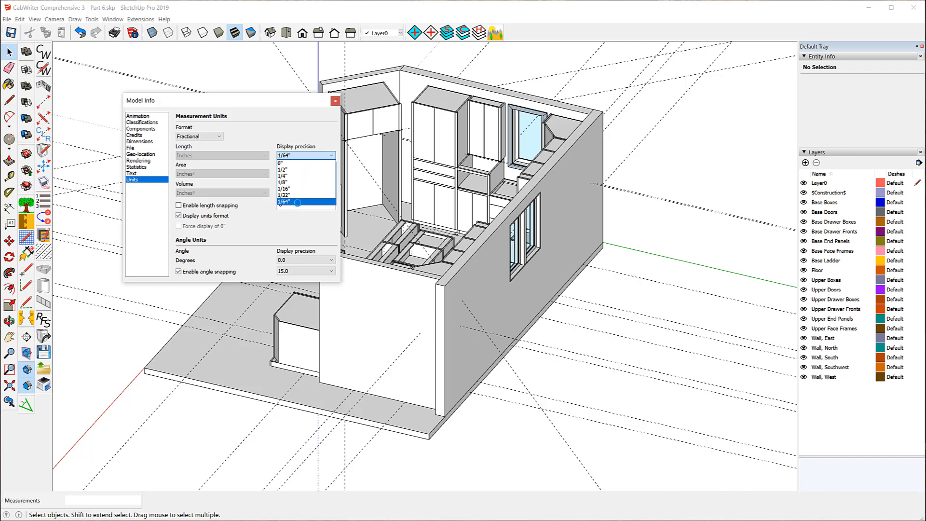
click(298, 202)
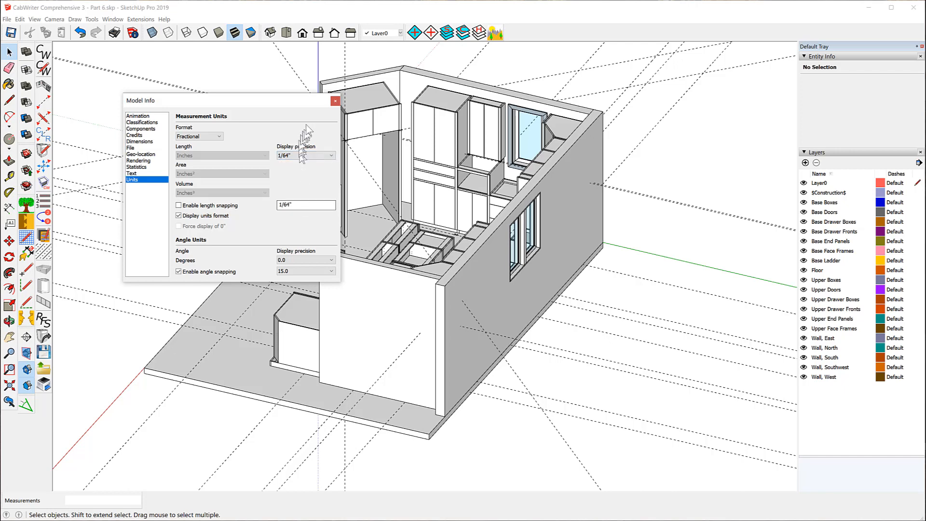
- Review the left and right end settings in the story stick of the drawer base cabinet beside the refrigerator panel, then cancel
click(336, 101)
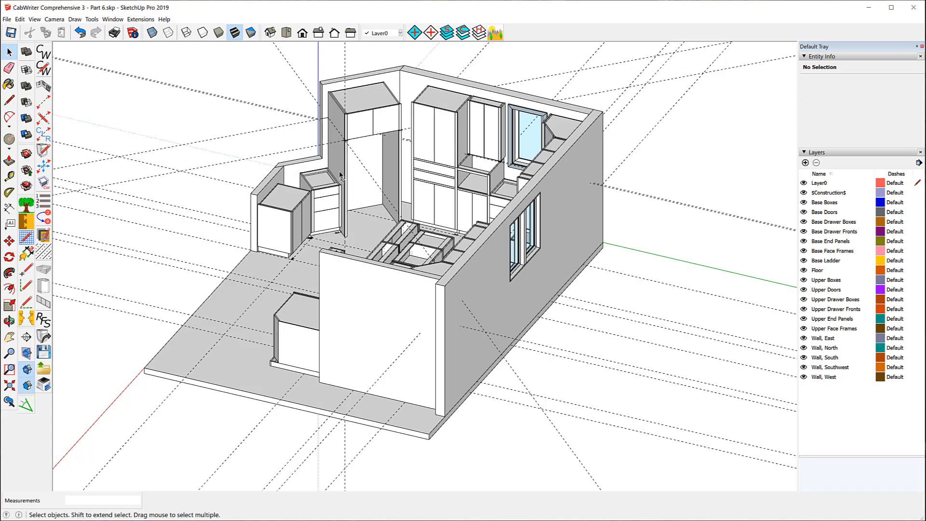
scroll(341, 177, up, 10)
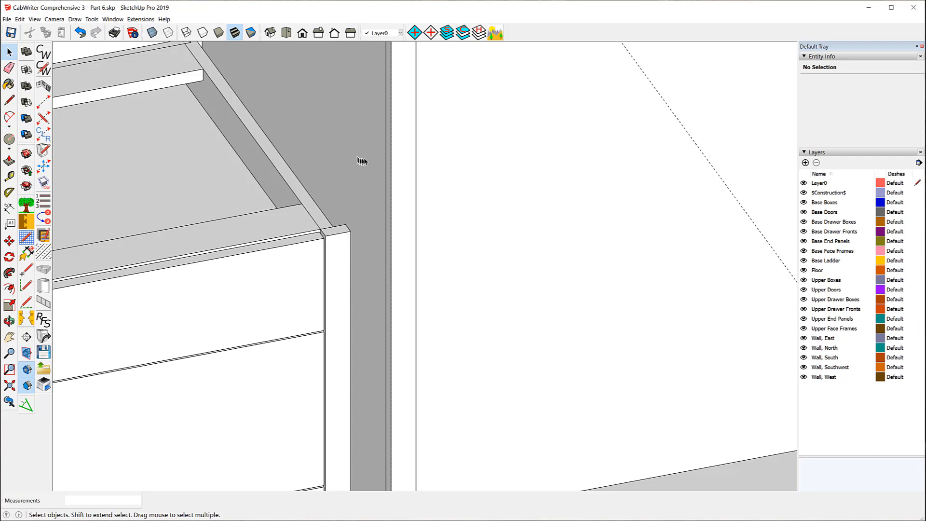
scroll(362, 161, down, 3)
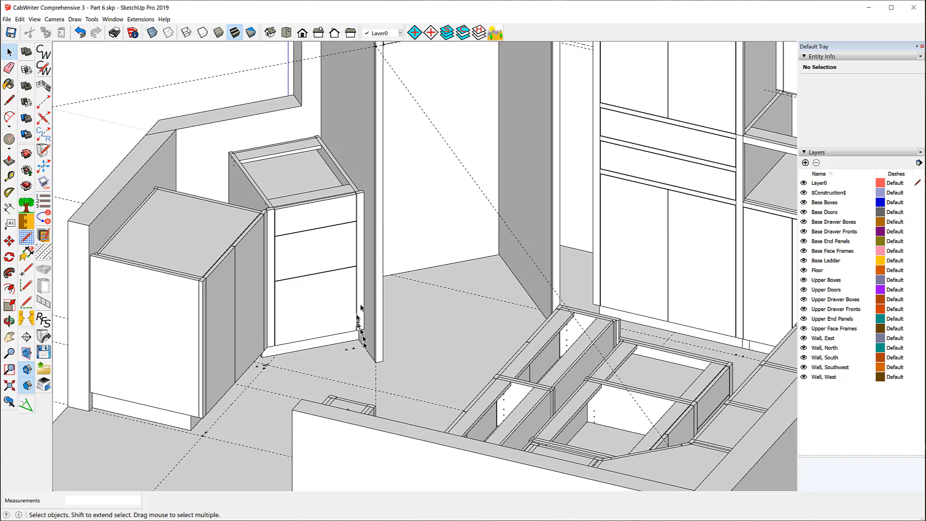
click(362, 198)
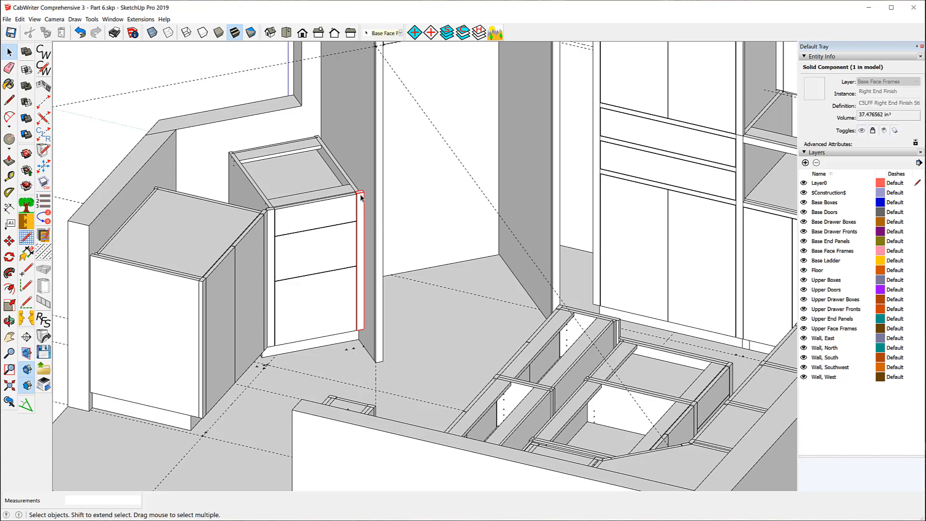
right_click(361, 195)
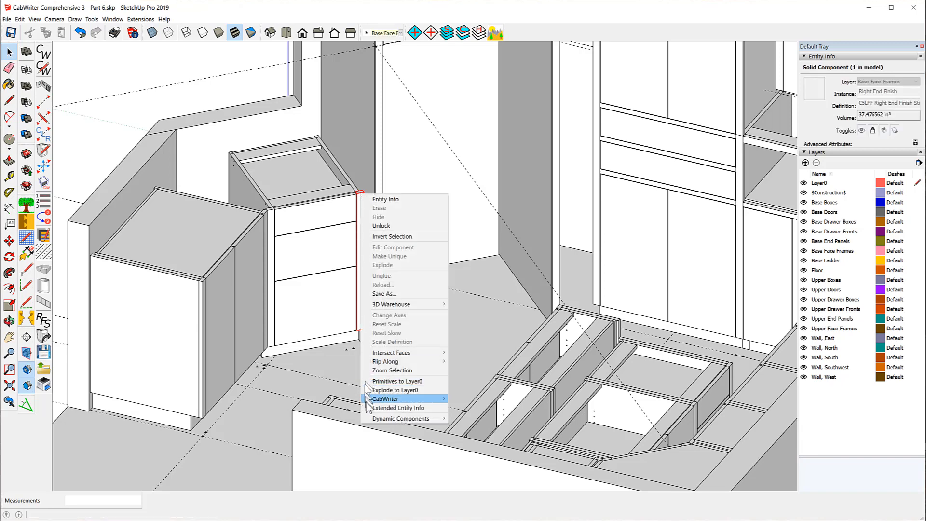
mouse_move(378, 399)
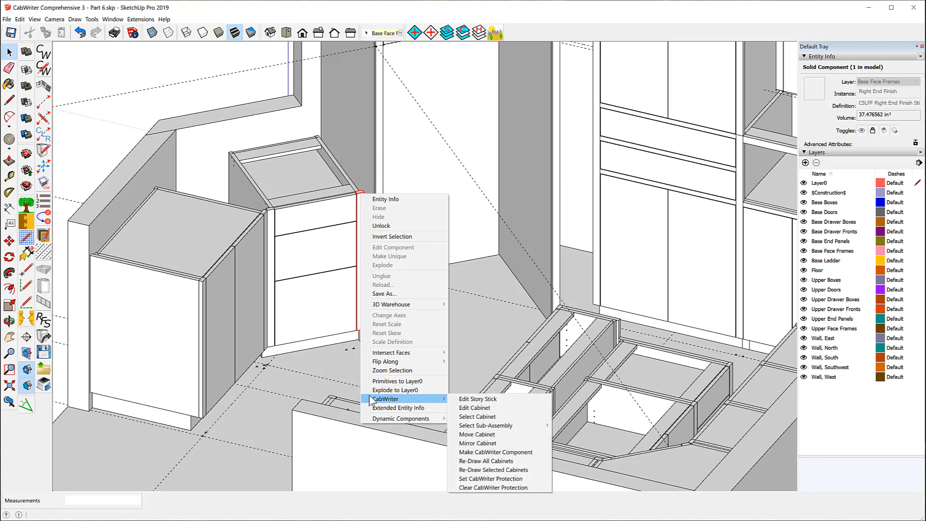
click(477, 400)
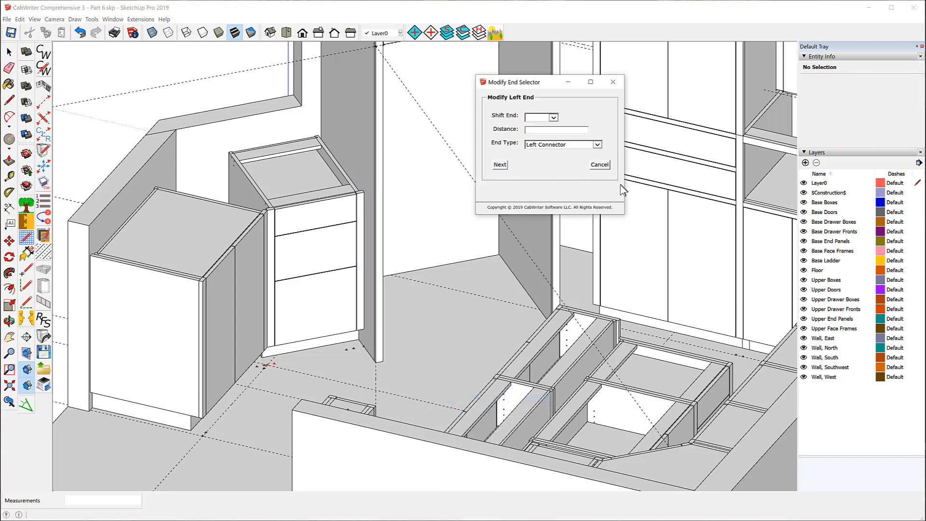
click(499, 165)
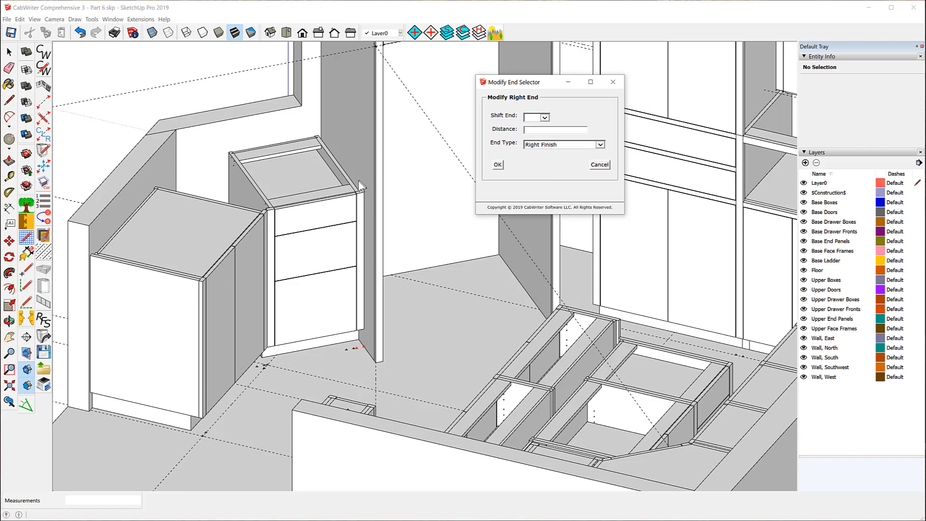
click(600, 166)
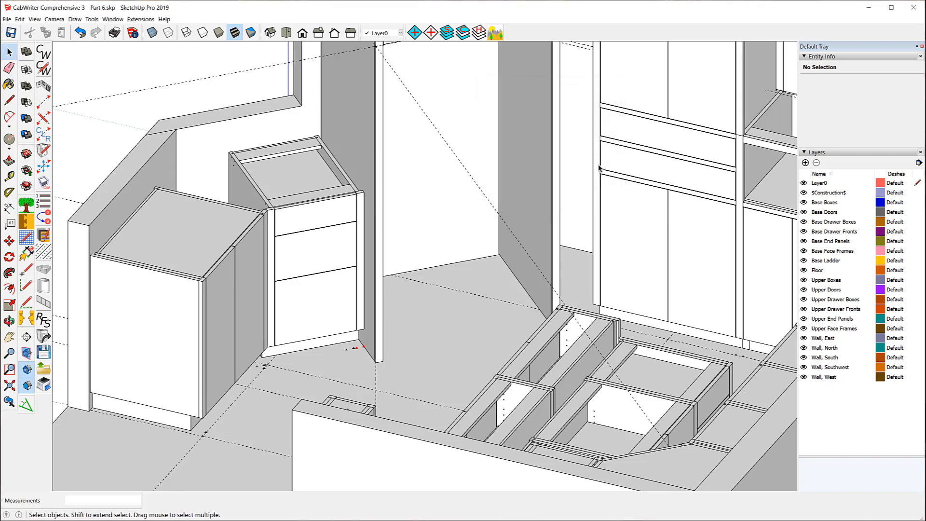
- Hide the Upper Doors layer to expose the interiors of the upper cabinets
scroll(365, 230, down, 2)
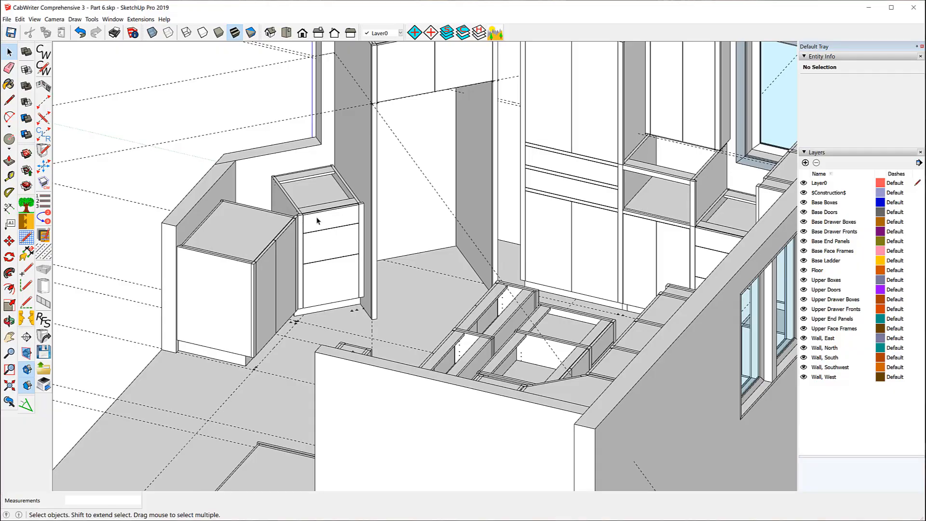
middle_drag(317, 220, 703, 223)
scroll(374, 226, down, 5)
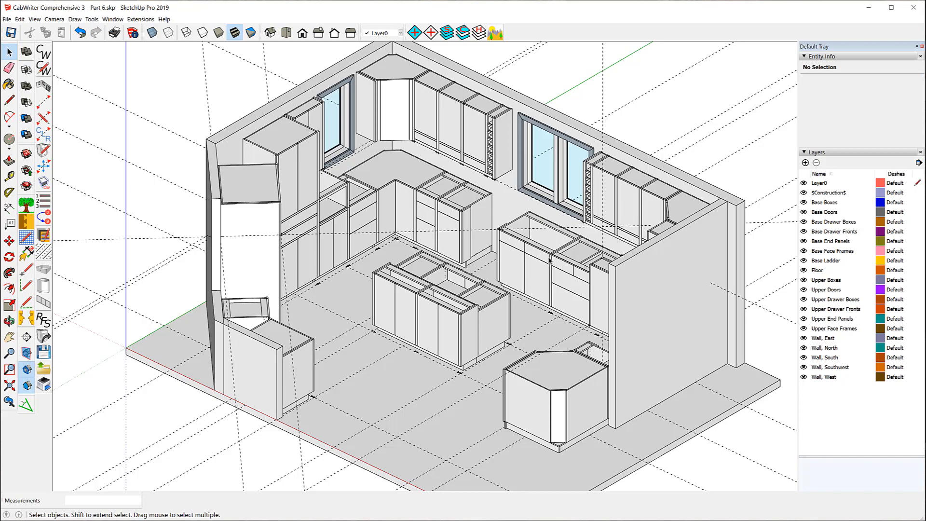
middle_drag(549, 265, 312, 241)
mouse_move(500, 193)
middle_down()
mouse_move(392, 197)
mouse_move(397, 188)
middle_up()
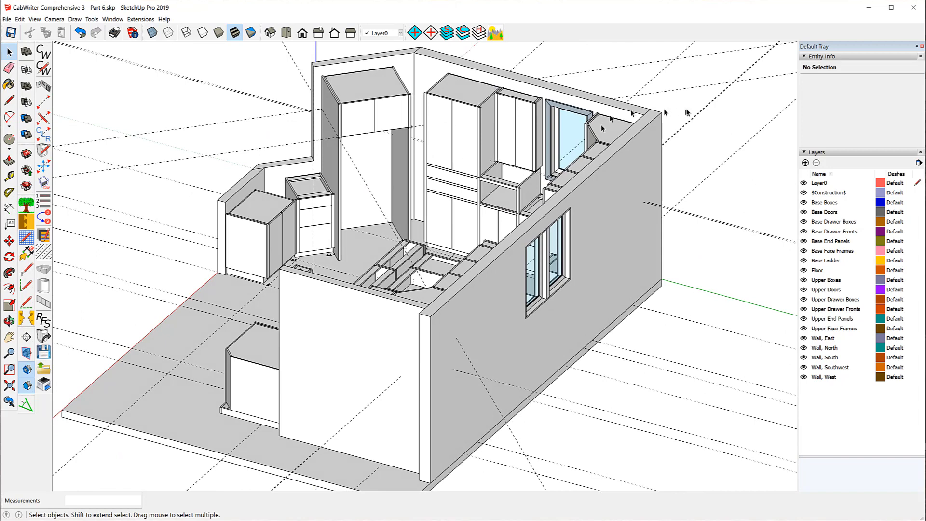
click(804, 290)
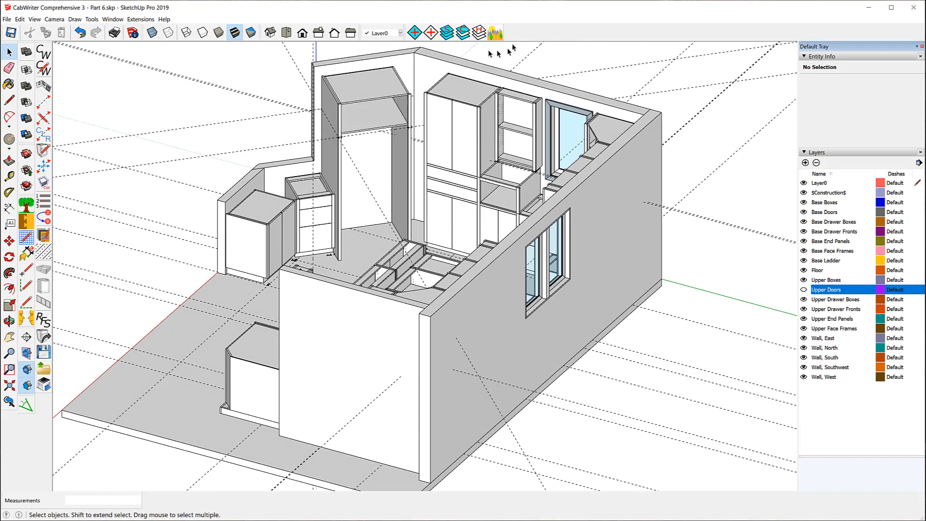
- Inspect the face-frame joint at the upper corner cabinet, selecting its Right End Finish and Right Corner Connector stiles in turn
scroll(489, 56, up, 3)
scroll(560, 132, up, 3)
scroll(559, 131, up, 2)
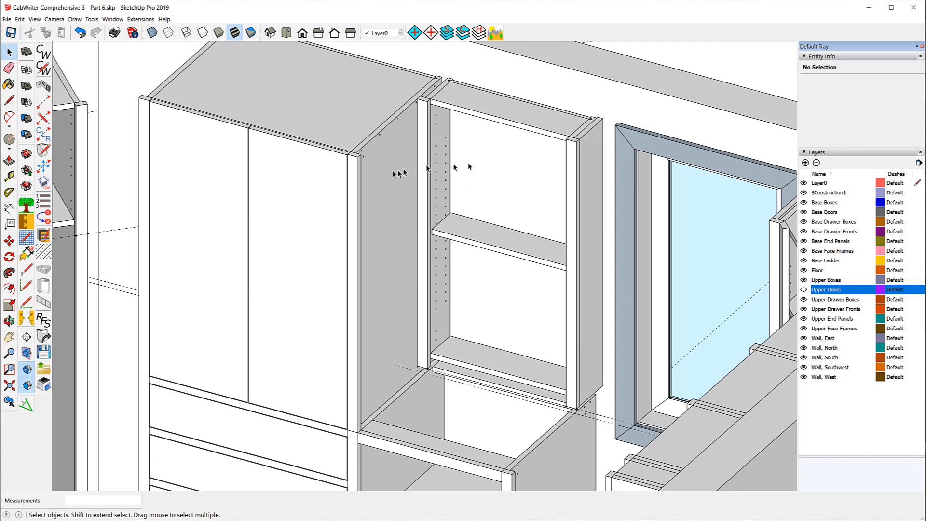
scroll(215, 99, down, 4)
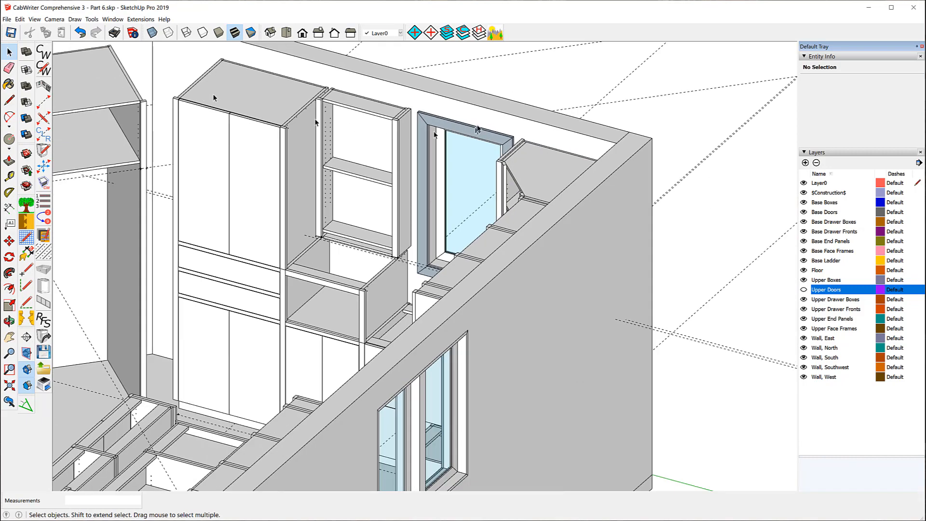
scroll(512, 197, up, 6)
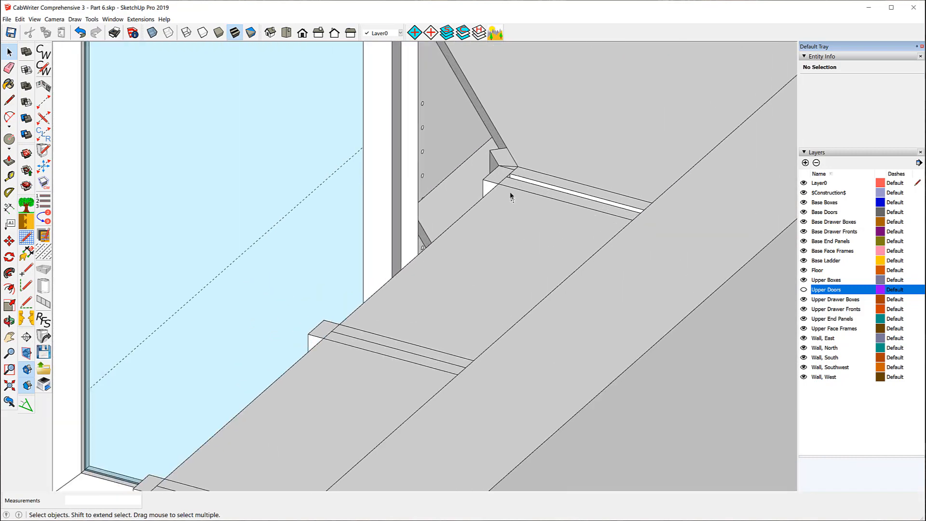
scroll(511, 197, up, 1)
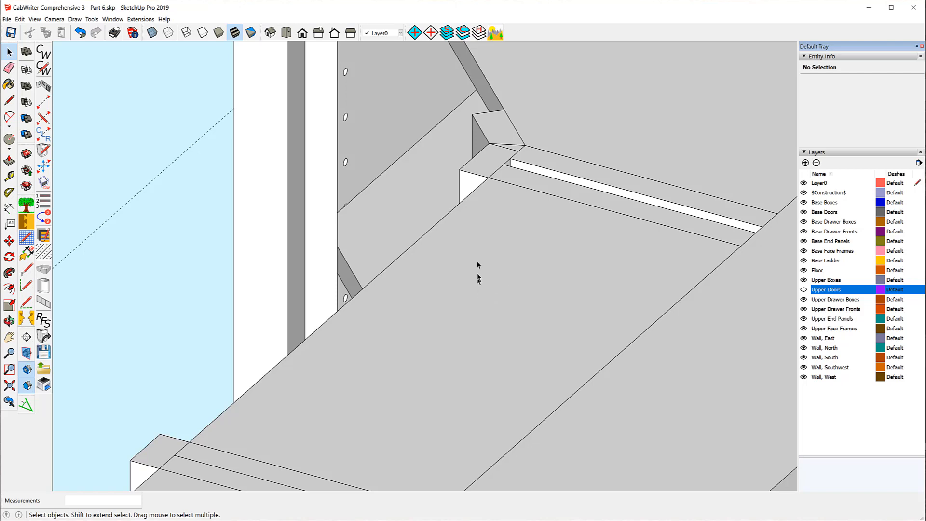
click(492, 167)
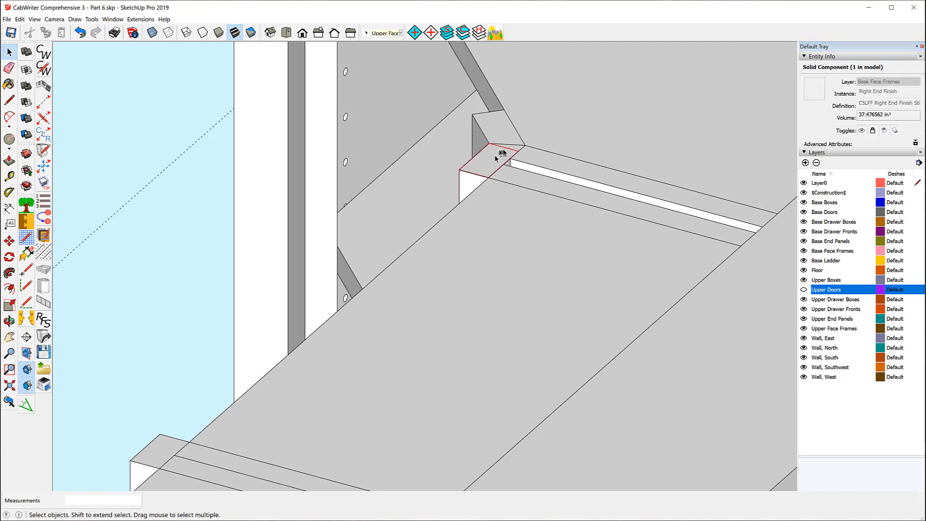
click(516, 150)
click(516, 152)
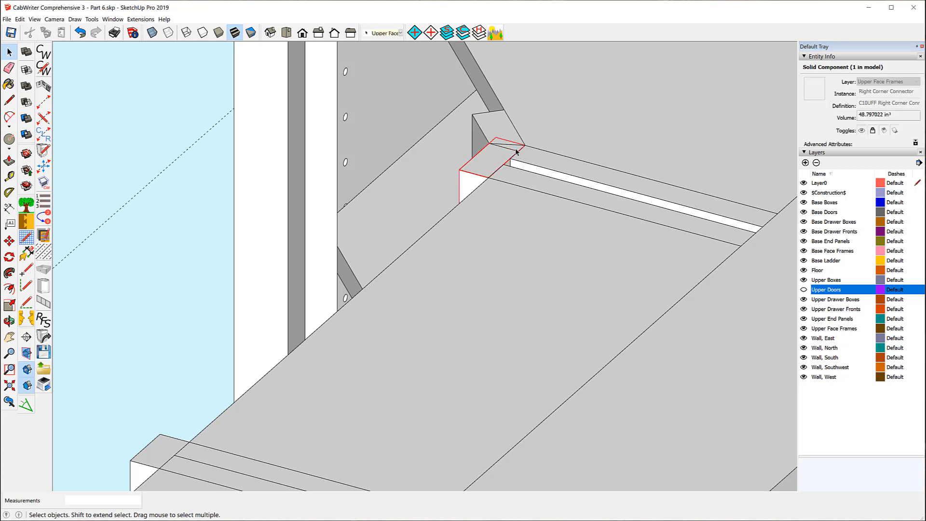
- Show the entire kitchen model in the standard isometric view, zoomed to its extents
scroll(464, 169, down, 2)
scroll(511, 162, down, 6)
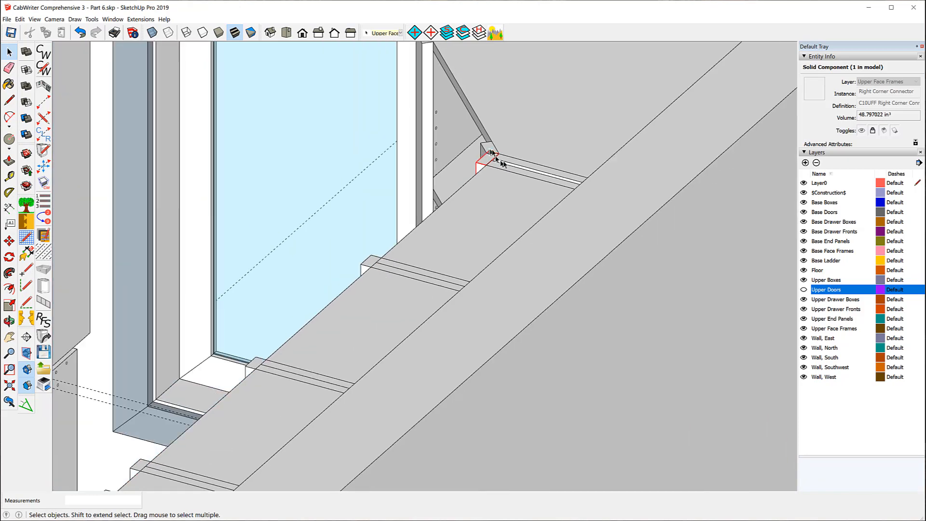
scroll(518, 164, down, 6)
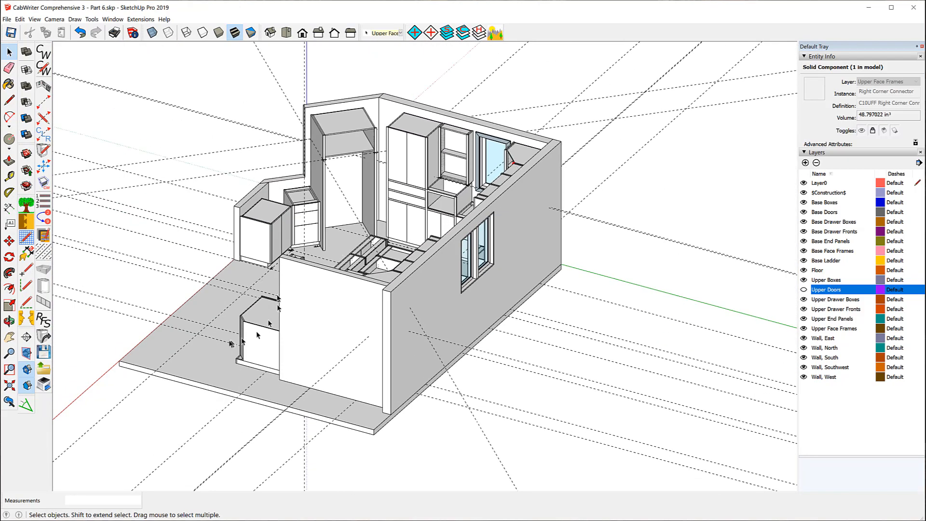
click(301, 33)
click(268, 36)
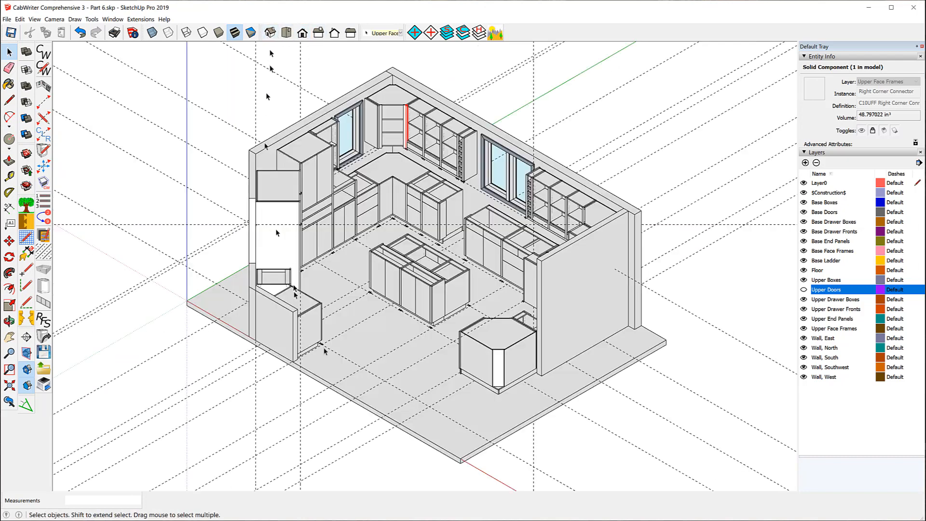
click(9, 385)
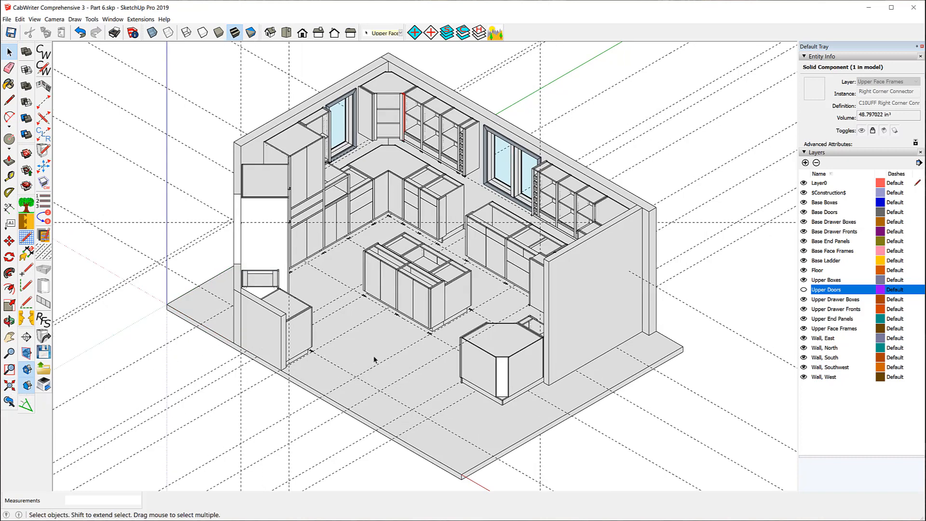